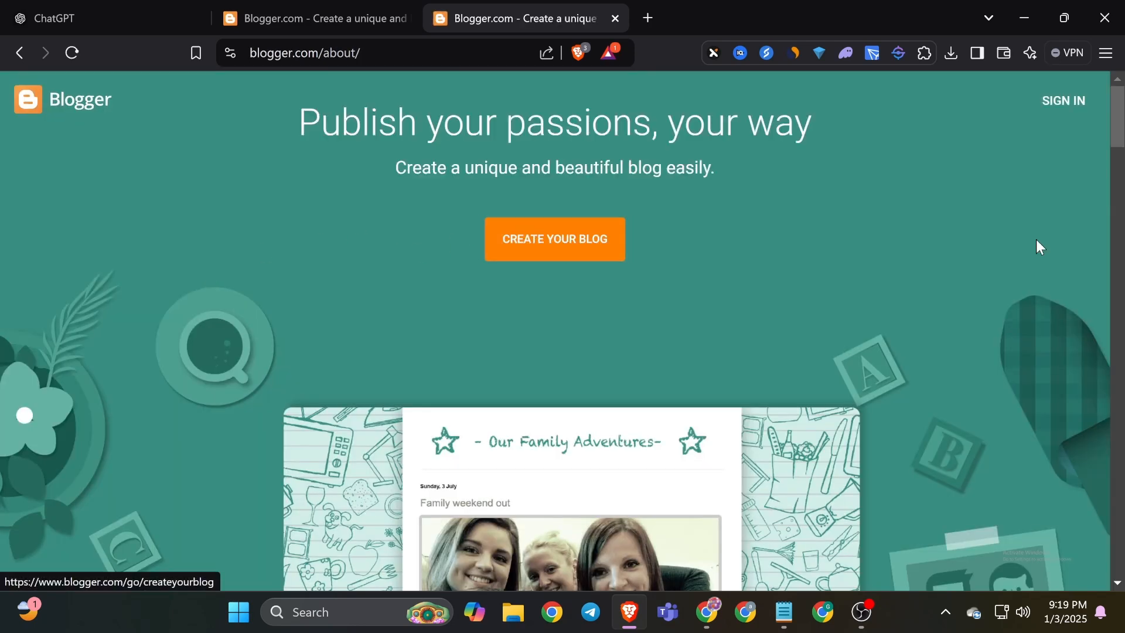
Examine the Blogger introduction page's sections on domains, earning money, audience analytics, storing memories and joining other bloggers
scroll(593, 266, "down", 6)
scroll(596, 275, "down", 15)
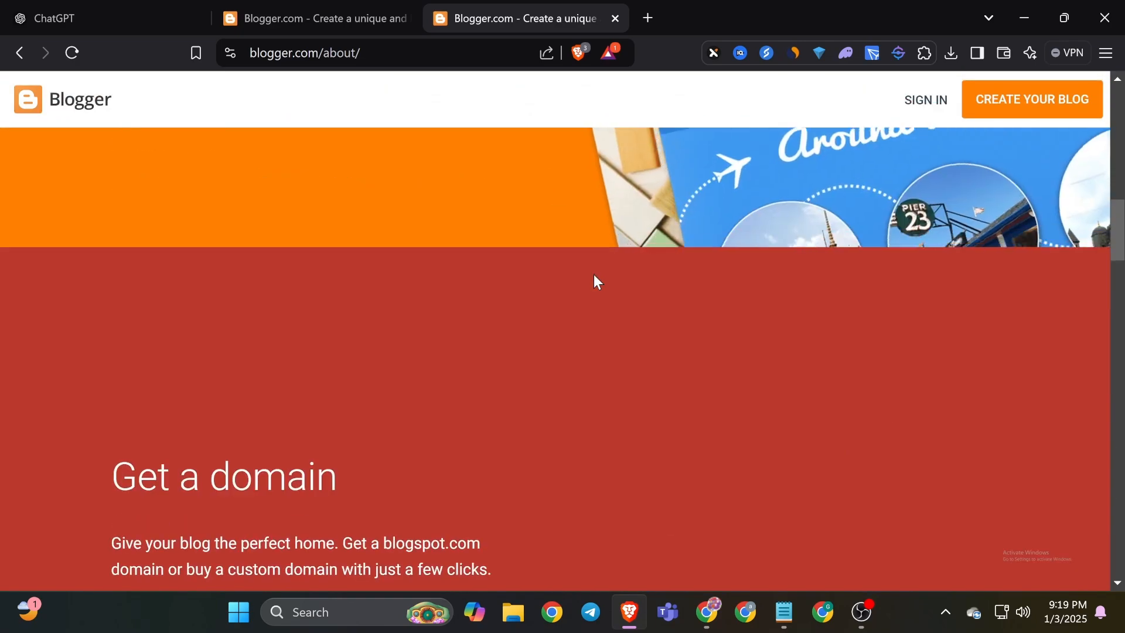
scroll(593, 276, "up", 5)
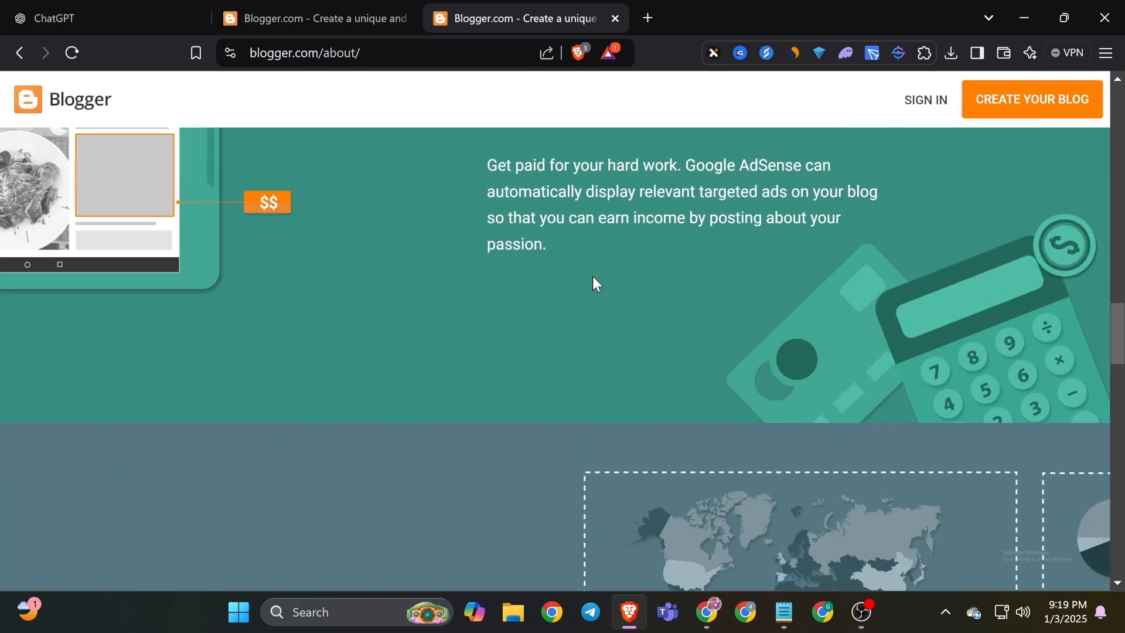
scroll(691, 328, "down", 3)
scroll(693, 329, "up", 2)
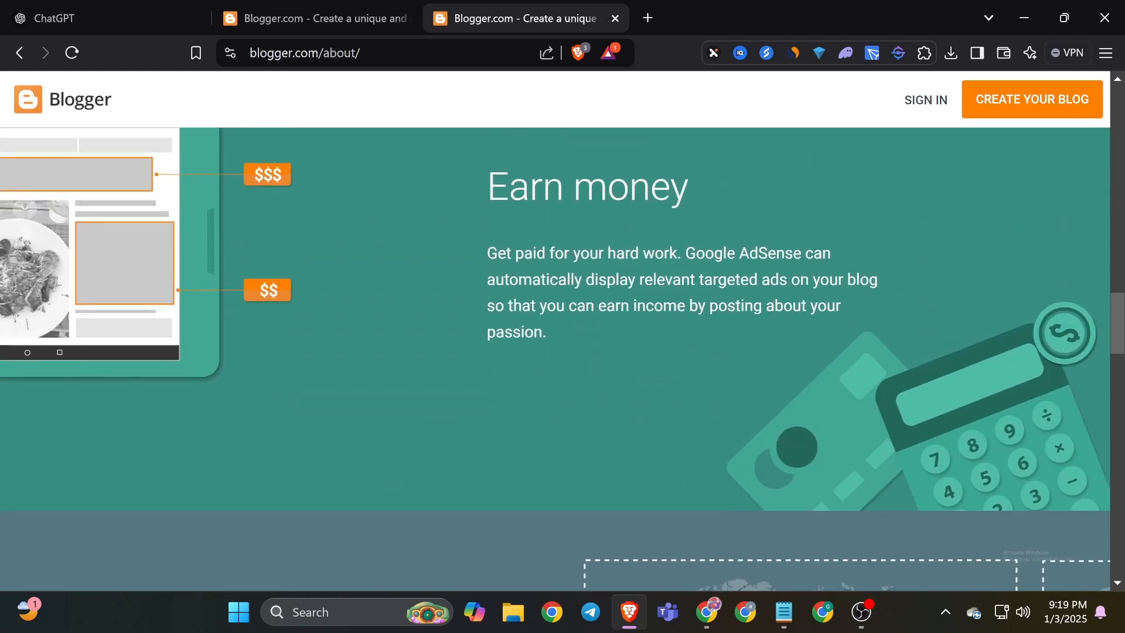
left_click_drag(485, 176, 620, 296)
left_click(703, 295)
scroll(589, 317, "down", 7)
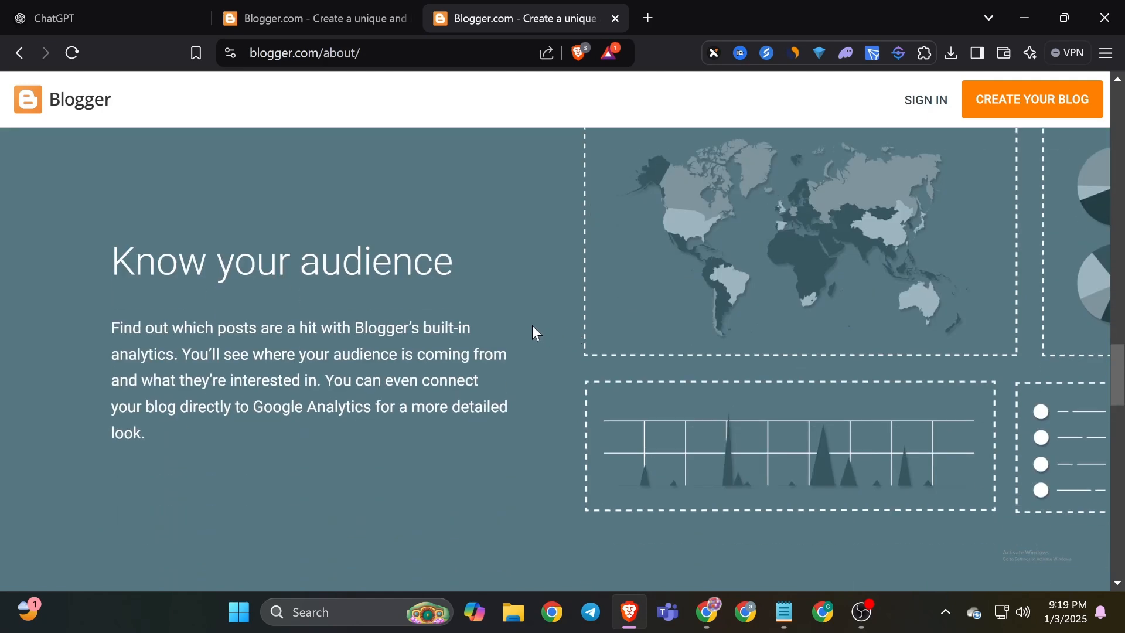
scroll(532, 352, "down", 3)
scroll(512, 350, "up", 1)
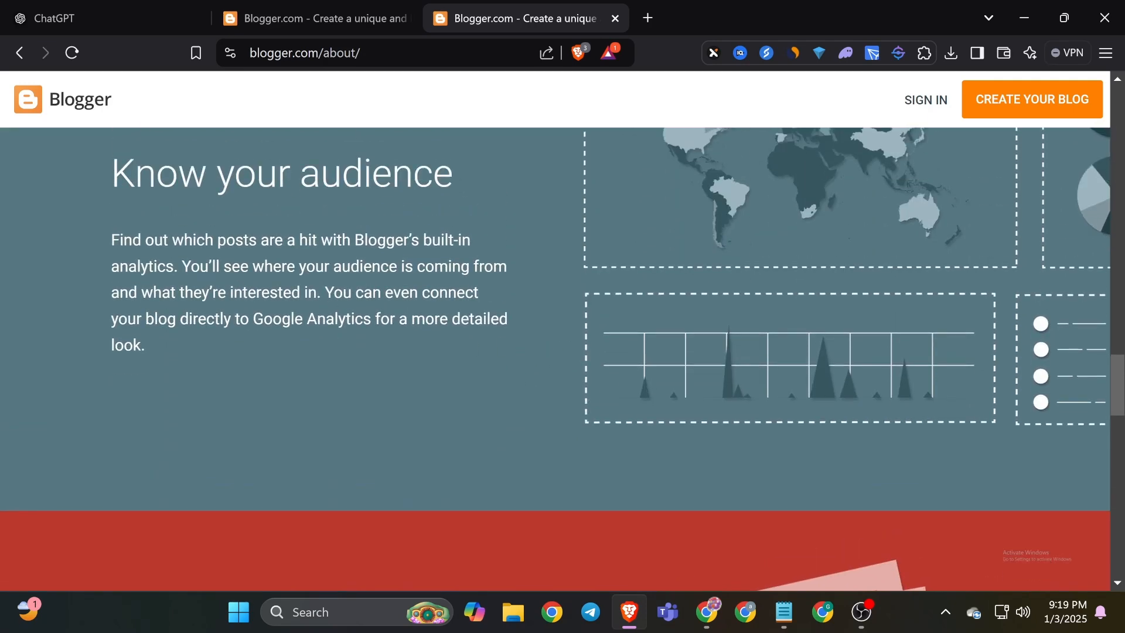
scroll(373, 284, "down", 6)
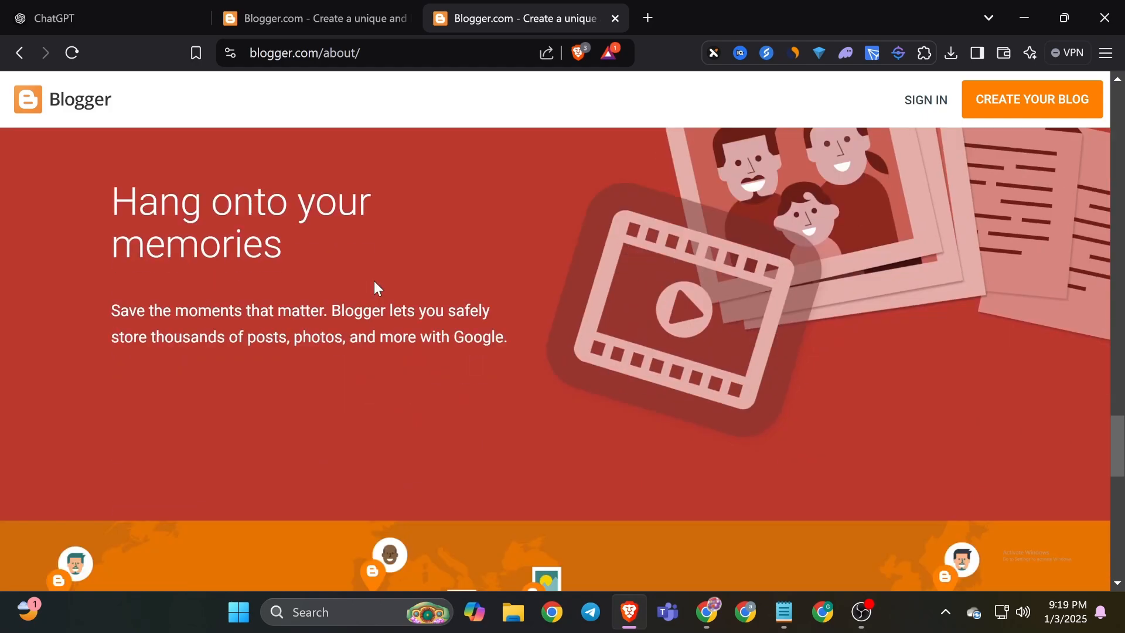
scroll(301, 287, "down", 3)
scroll(301, 286, "up", 3)
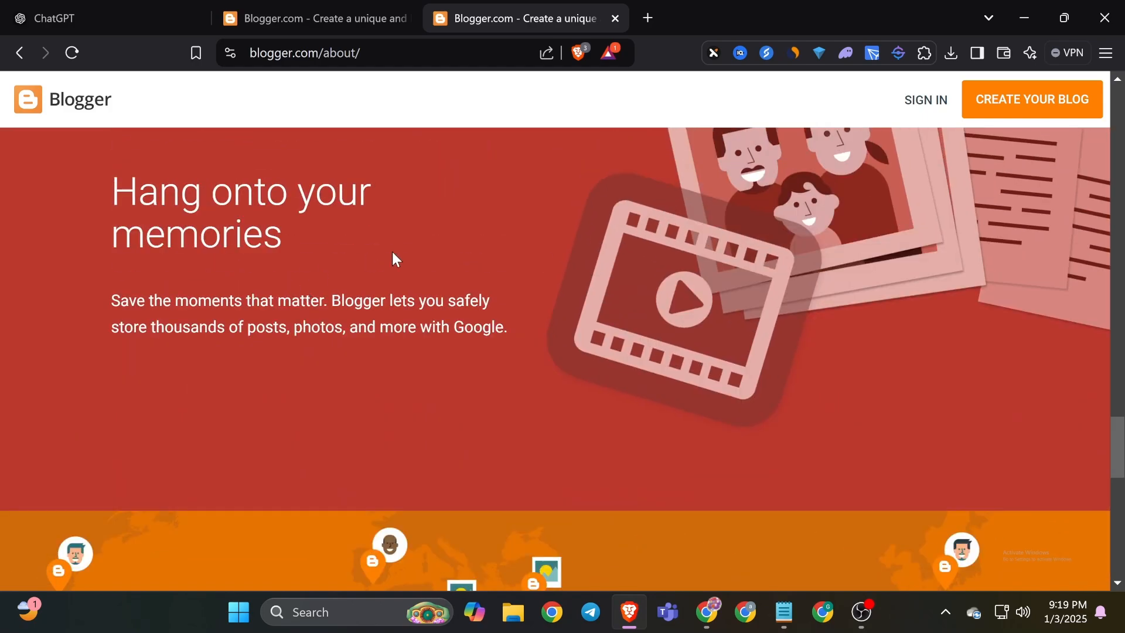
scroll(392, 256, "down", 4)
scroll(389, 276, "down", 5)
scroll(432, 311, "up", 3)
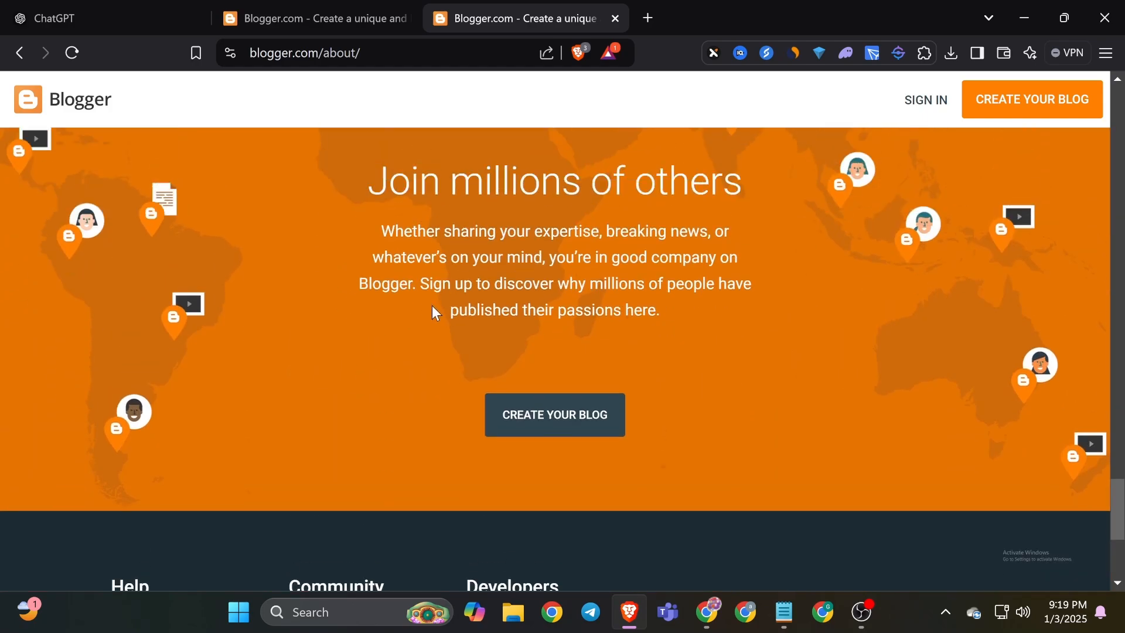
scroll(432, 311, "down", 4)
scroll(480, 305, "up", 10)
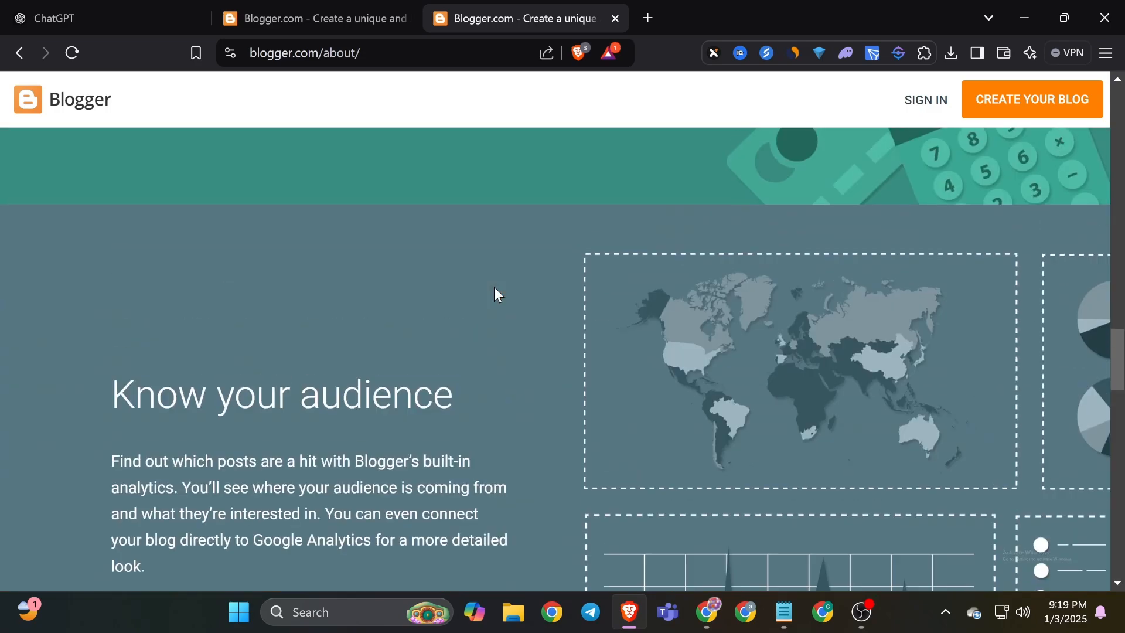
scroll(502, 287, "up", 8)
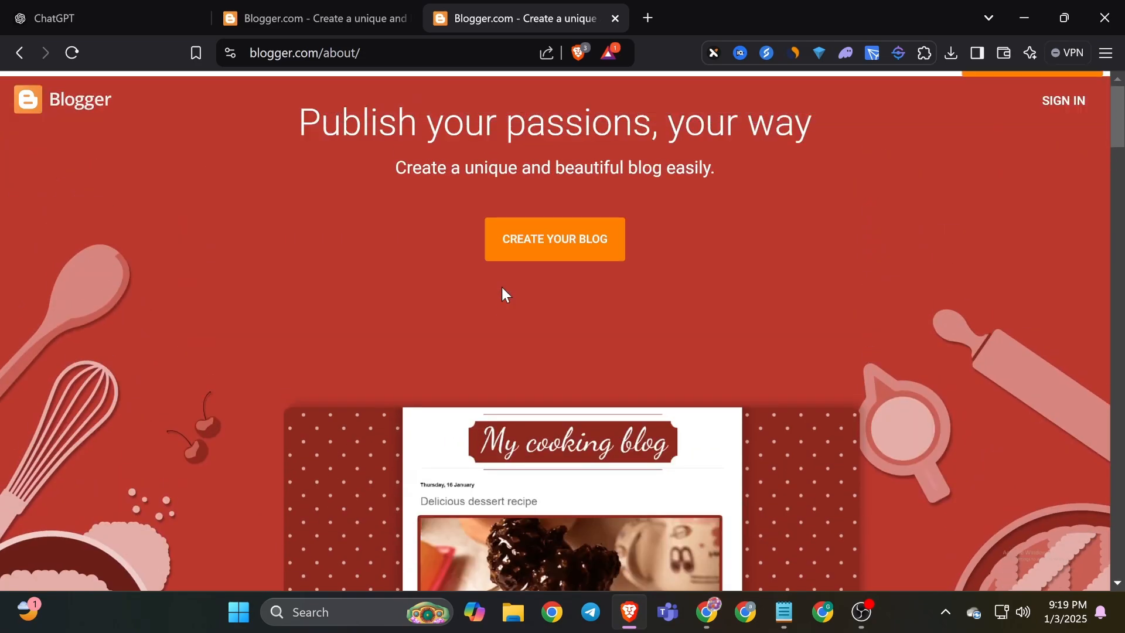
Start creating a blog and title it "how to earn money in 2025 with the help of ai"
left_click(509, 243)
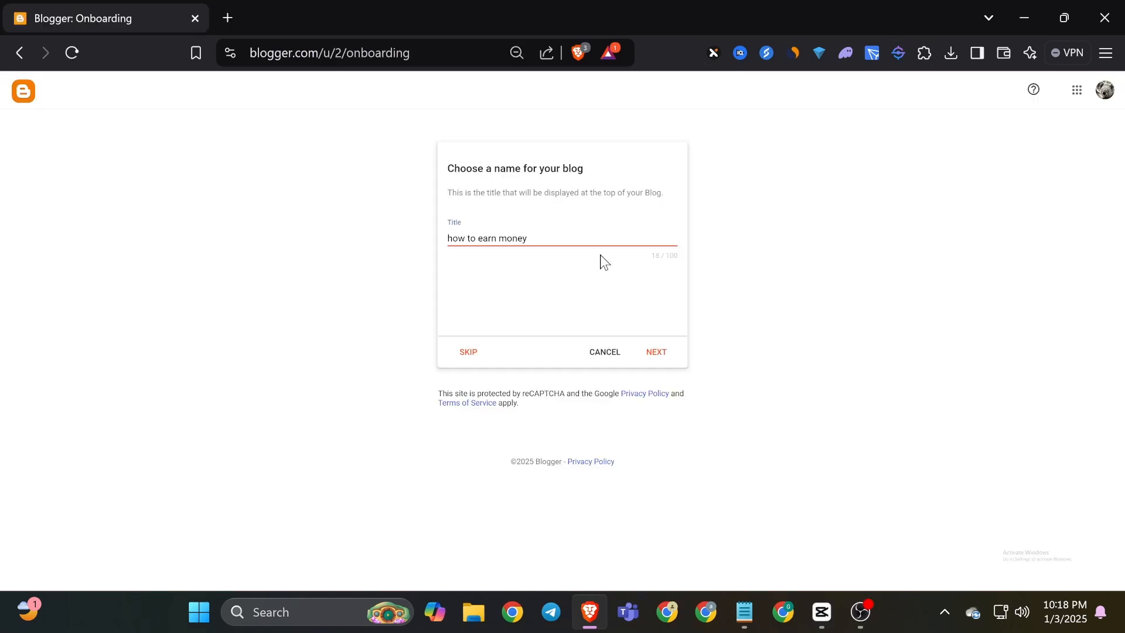
type("2025 i")
key("BackSpace")
key("Left")
key("Left")
key("Left")
key("Left")
key("Left")
type("n")
type("ai")
left_click(650, 351)
Set the blog address to howtomakemoneytelugu.blogspot.com and finish creating the blog with the author's display name
left_click(580, 242)
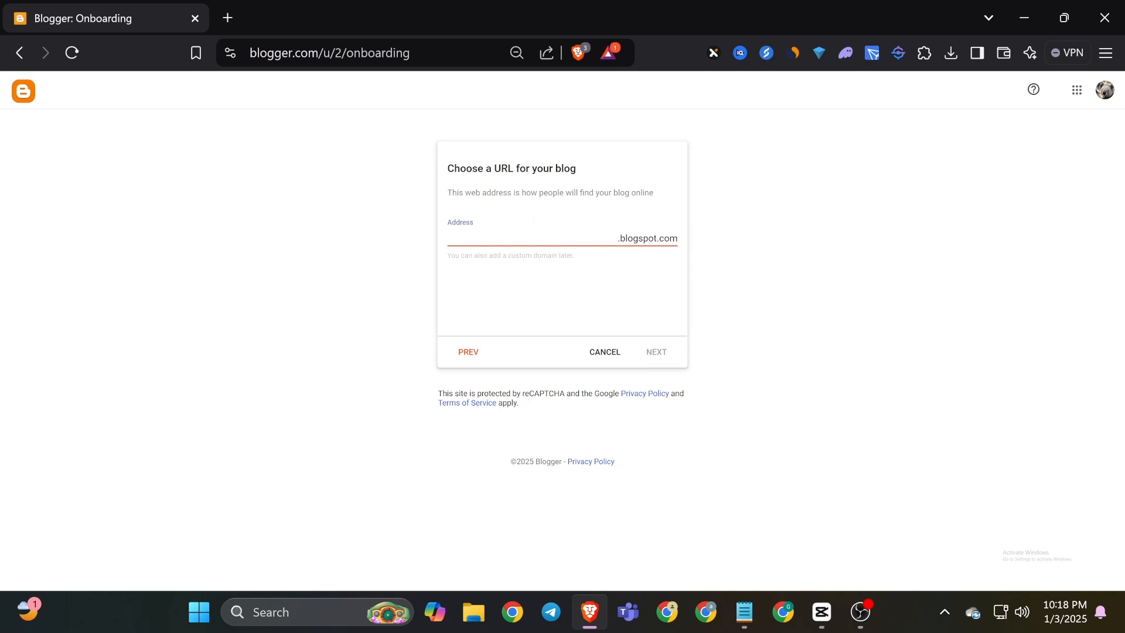
type("howtomakemoney")
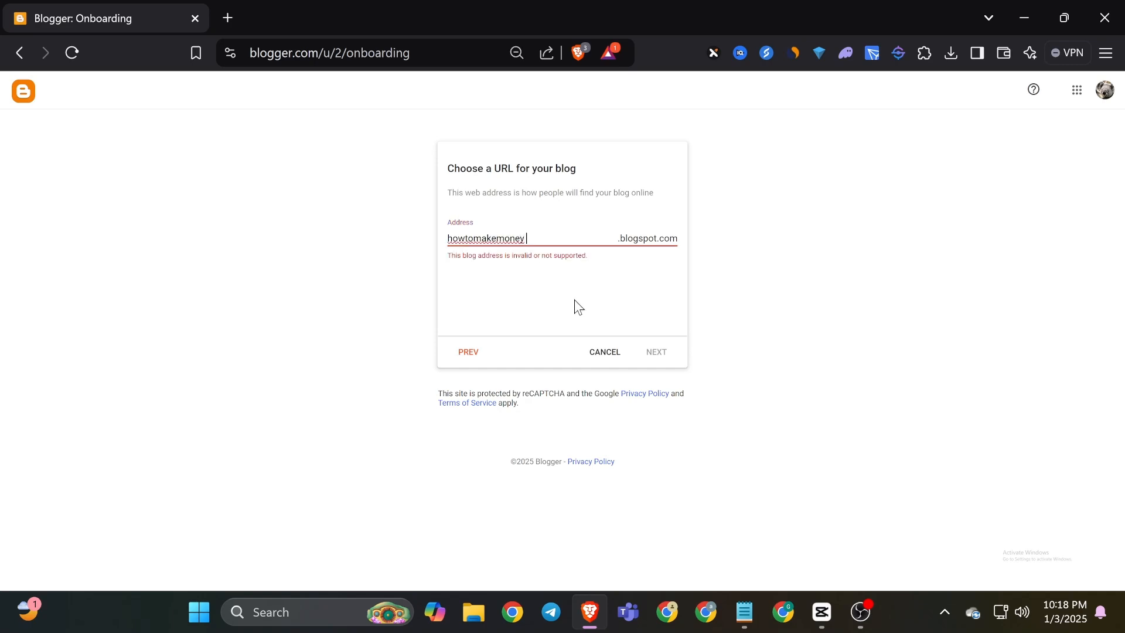
key("BackSpace")
type("telugu")
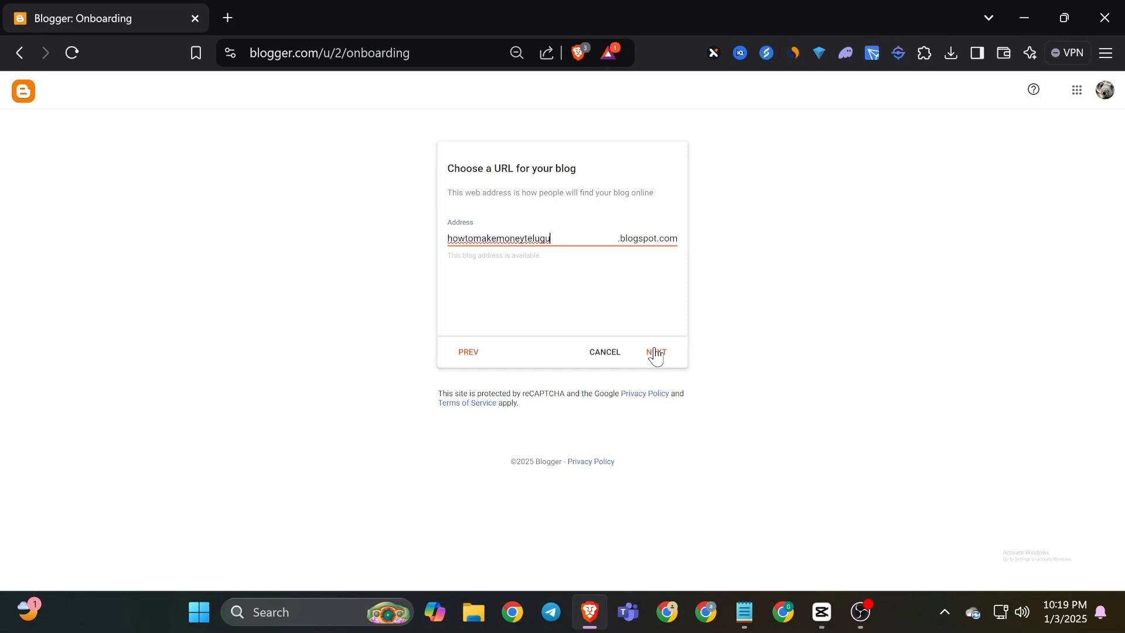
left_click(656, 354)
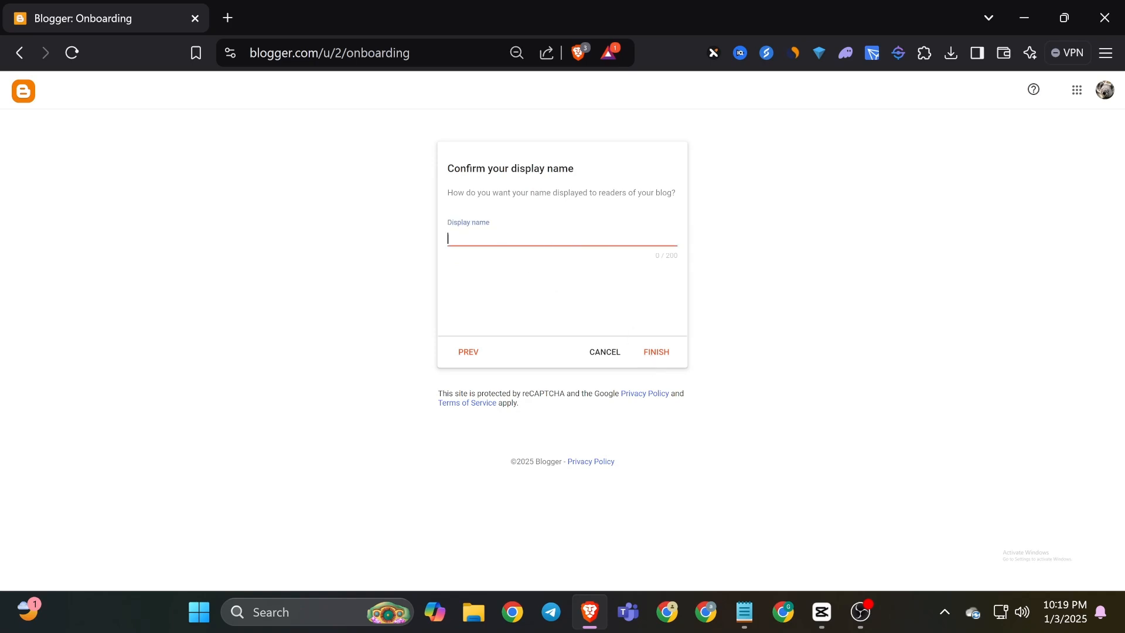
type("harsha vardhan")
left_click(656, 359)
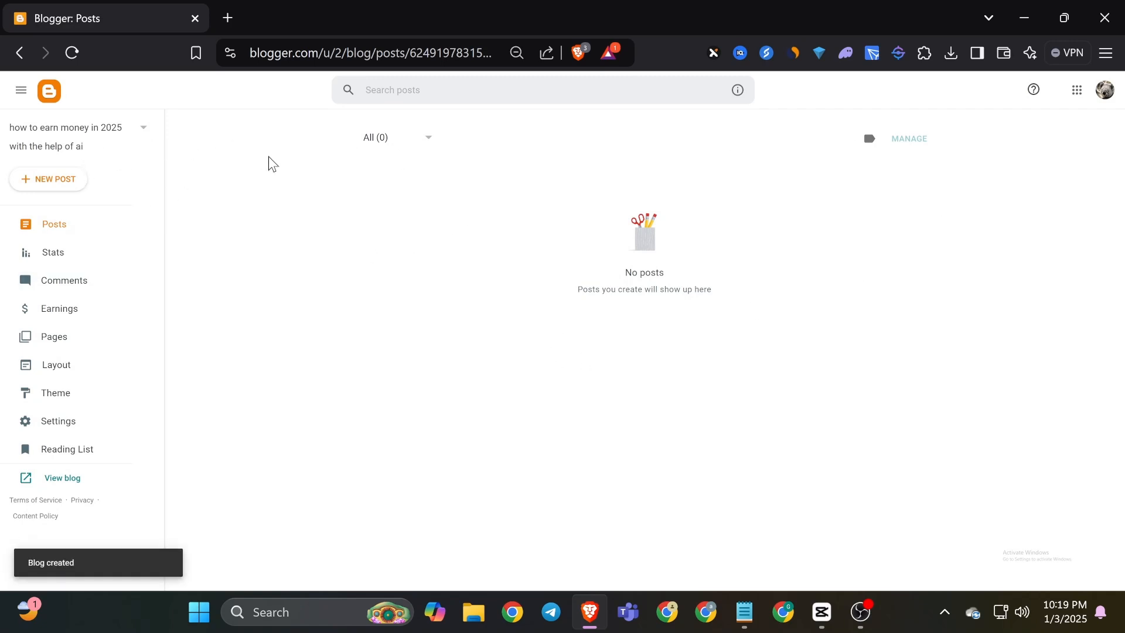
View the live blog and its side menu, and return to the blog's posts dashboard
left_click(53, 482)
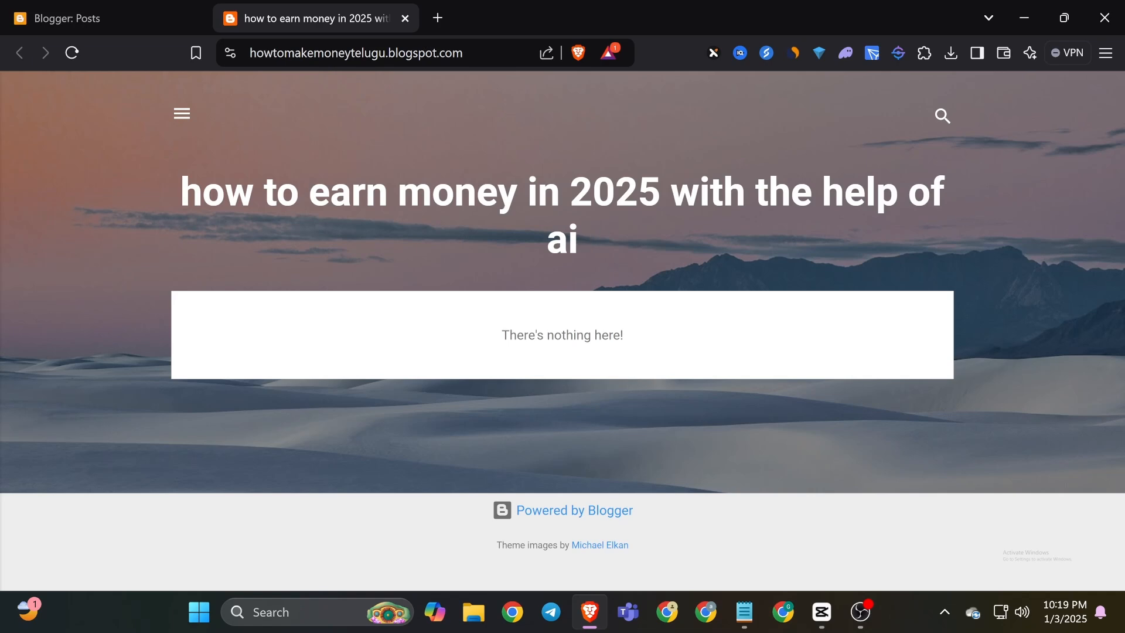
left_click(182, 114)
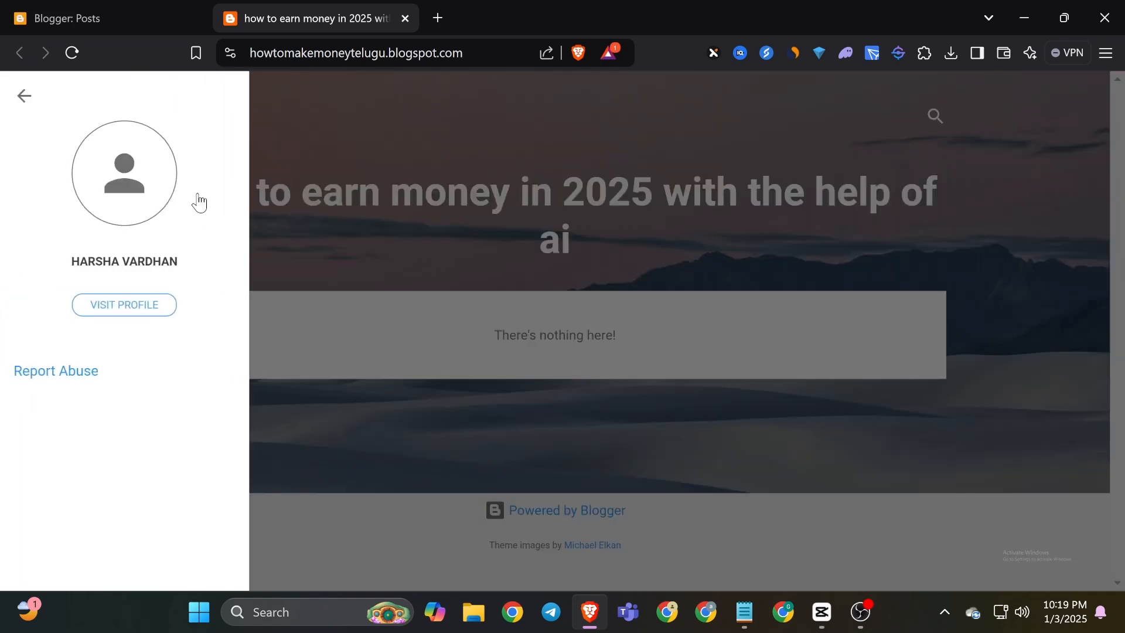
left_click(293, 319)
left_click(132, 7)
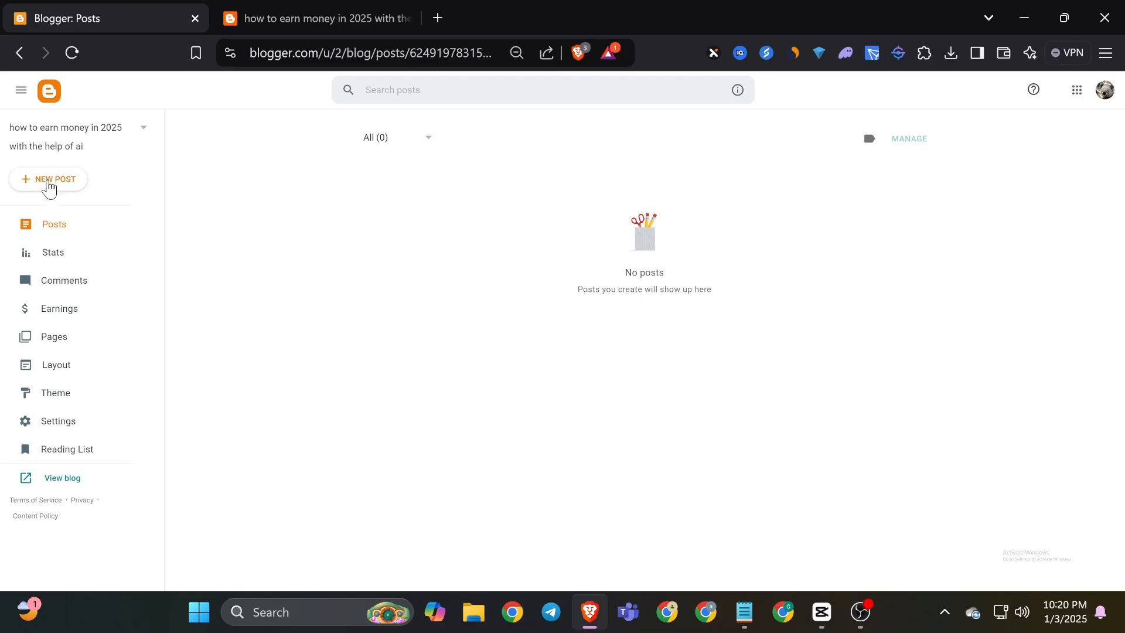
Create a new post titled "how to make money with the help of ai in 2025"
left_click(49, 181)
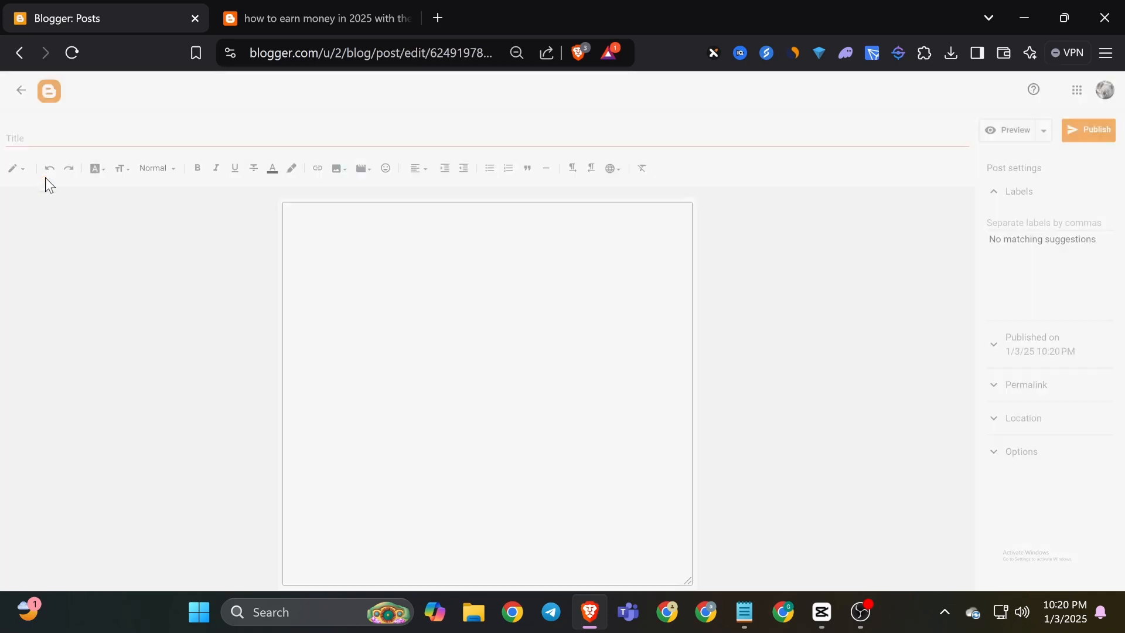
left_click(19, 131)
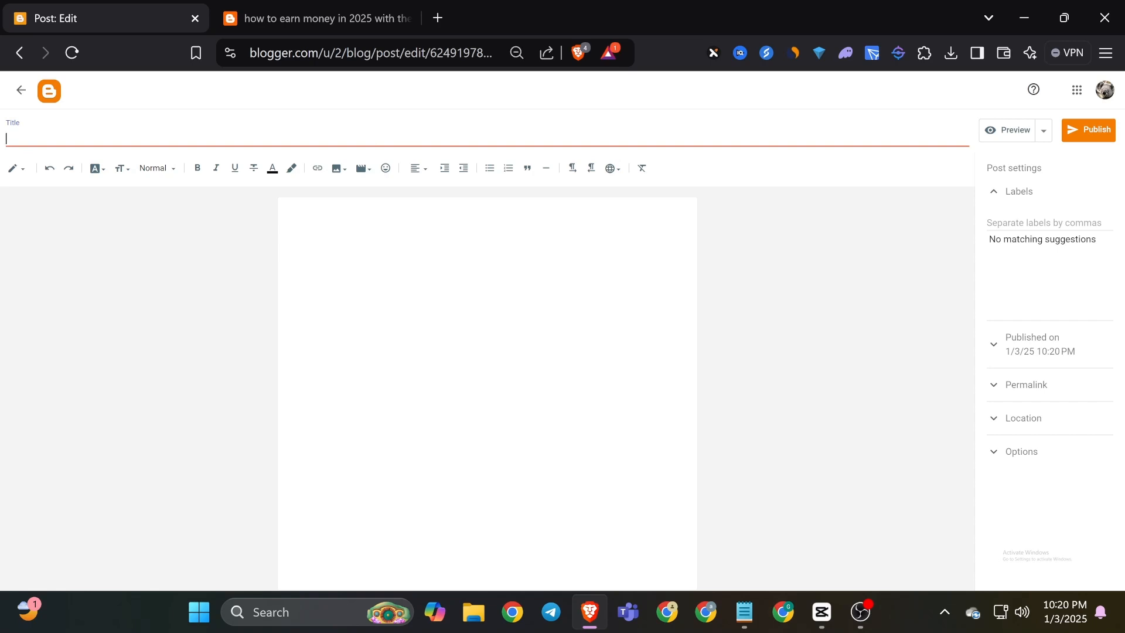
type("how to make money ")
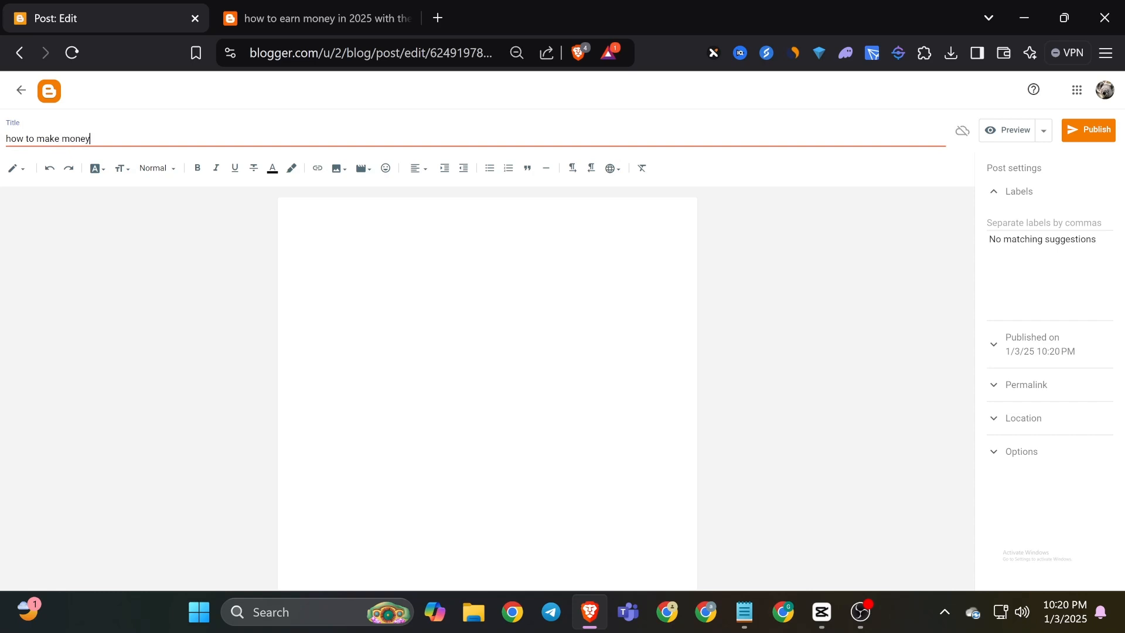
type("with the help of ai in 2025")
Copy the post title into the post body as a Major Heading
key("ctrl+a")
key("ctrl+c")
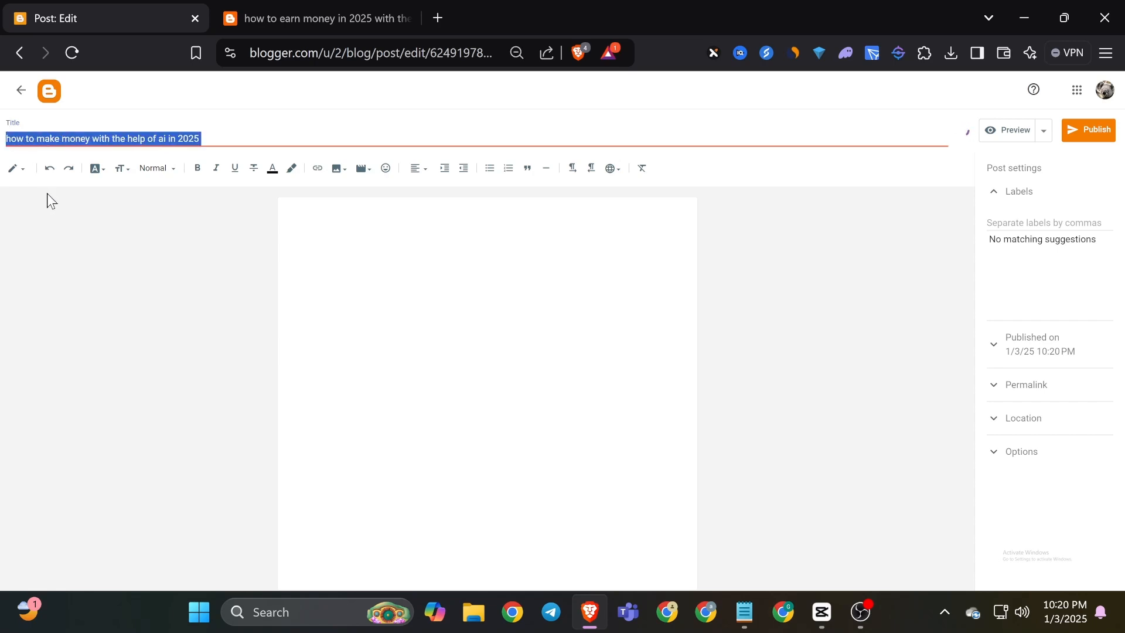
left_click(101, 216)
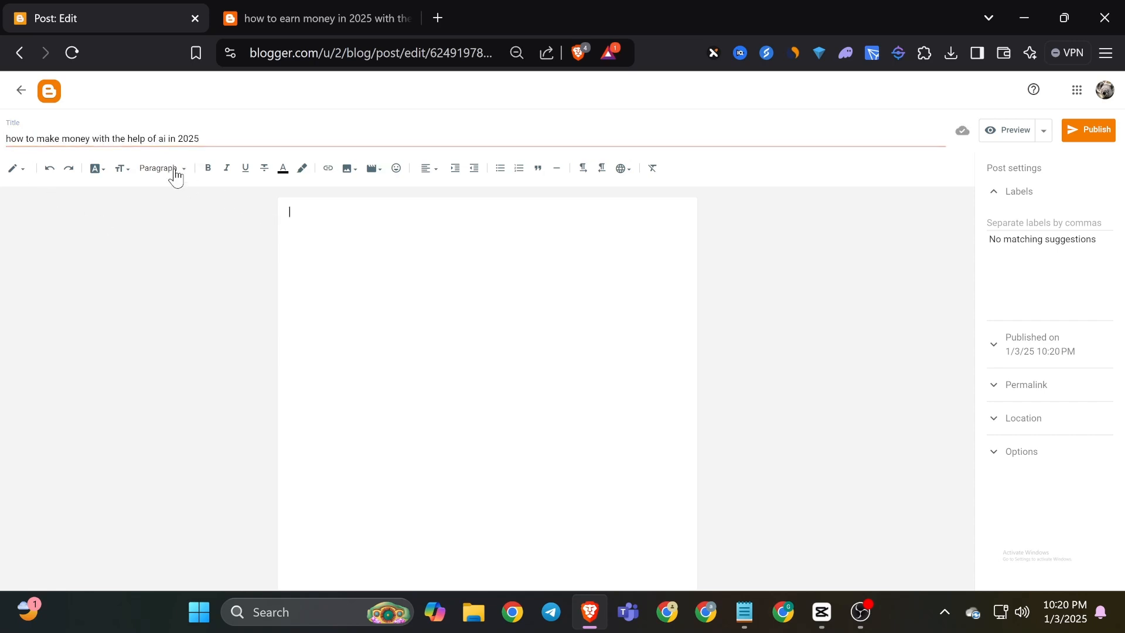
left_click(153, 167)
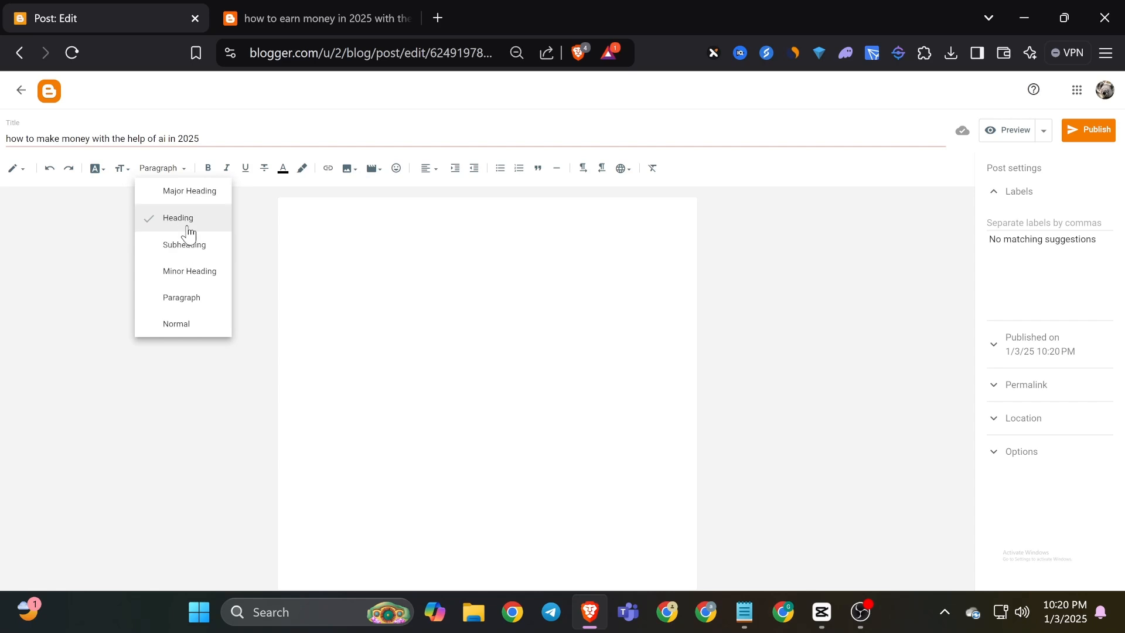
left_click(187, 229)
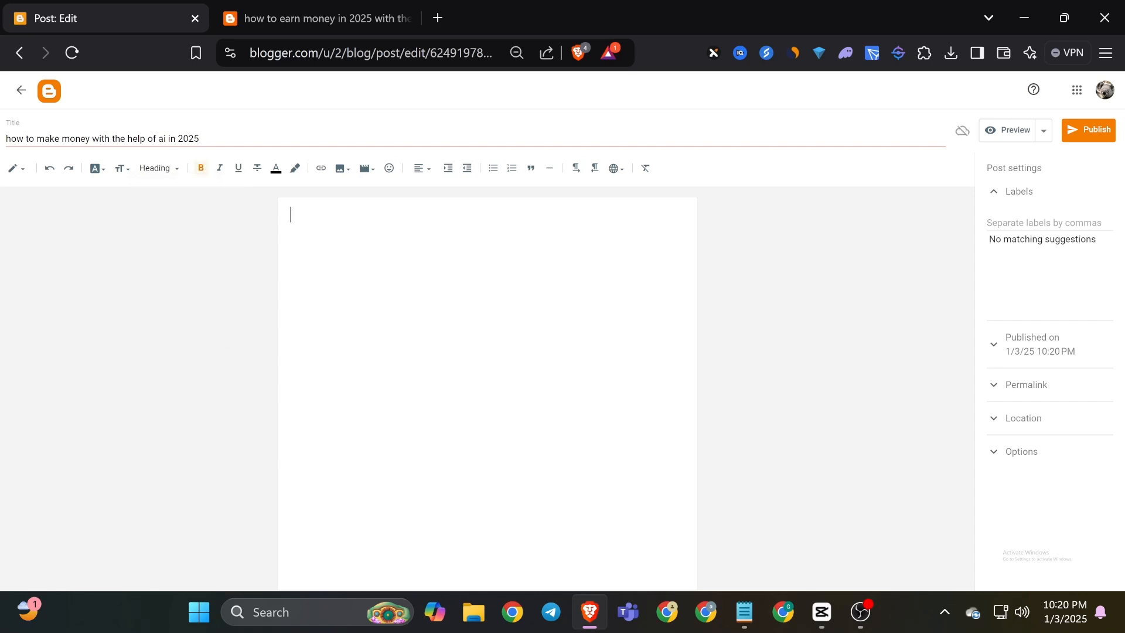
left_click(167, 171)
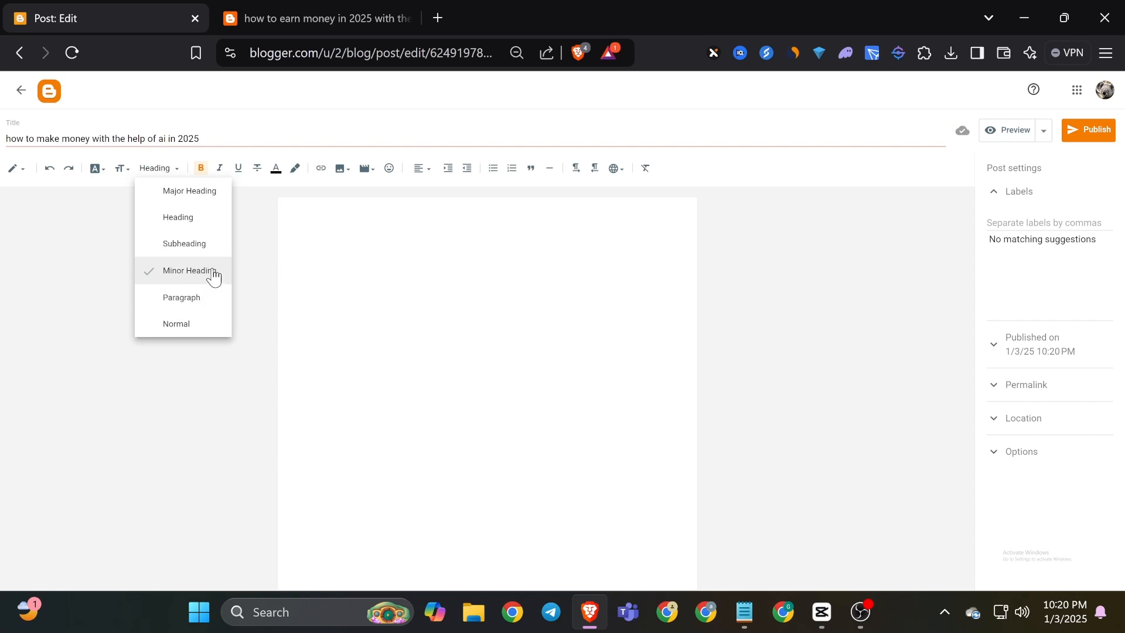
left_click(200, 191)
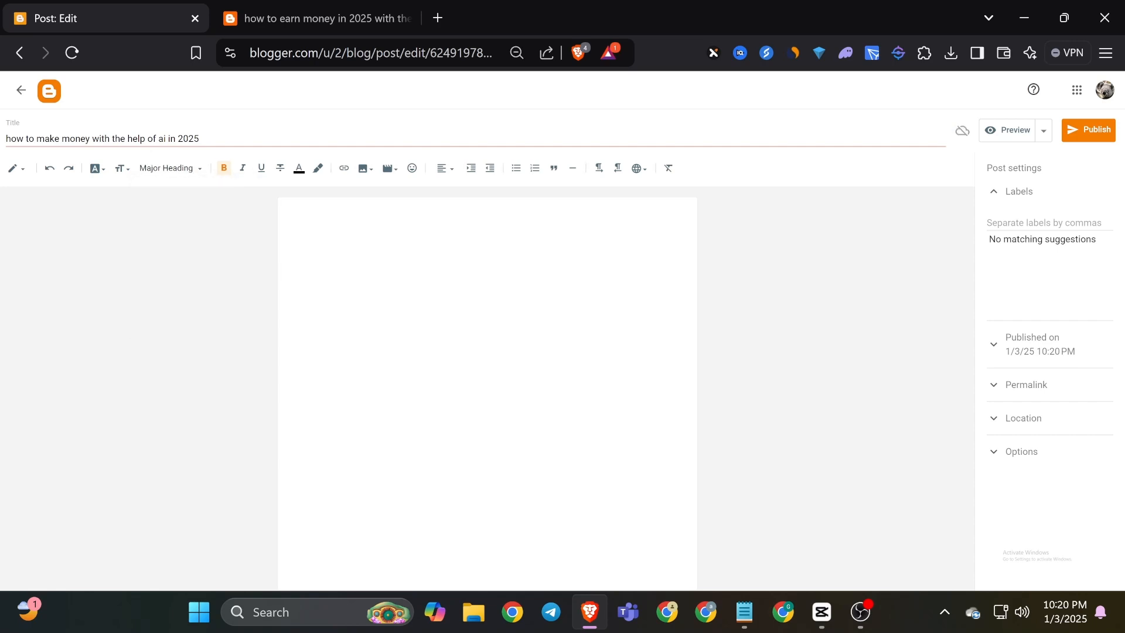
key("ctrl+v")
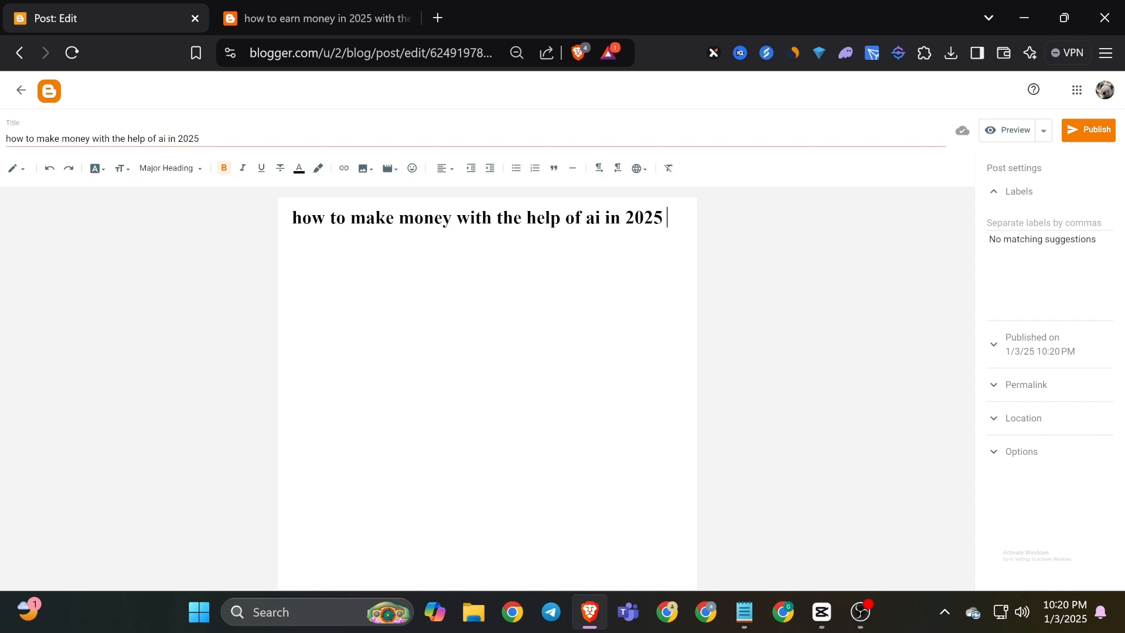
Insert the image of the glowing human figure below the heading and set its size to Extra large
left_click(362, 169)
left_click(379, 230)
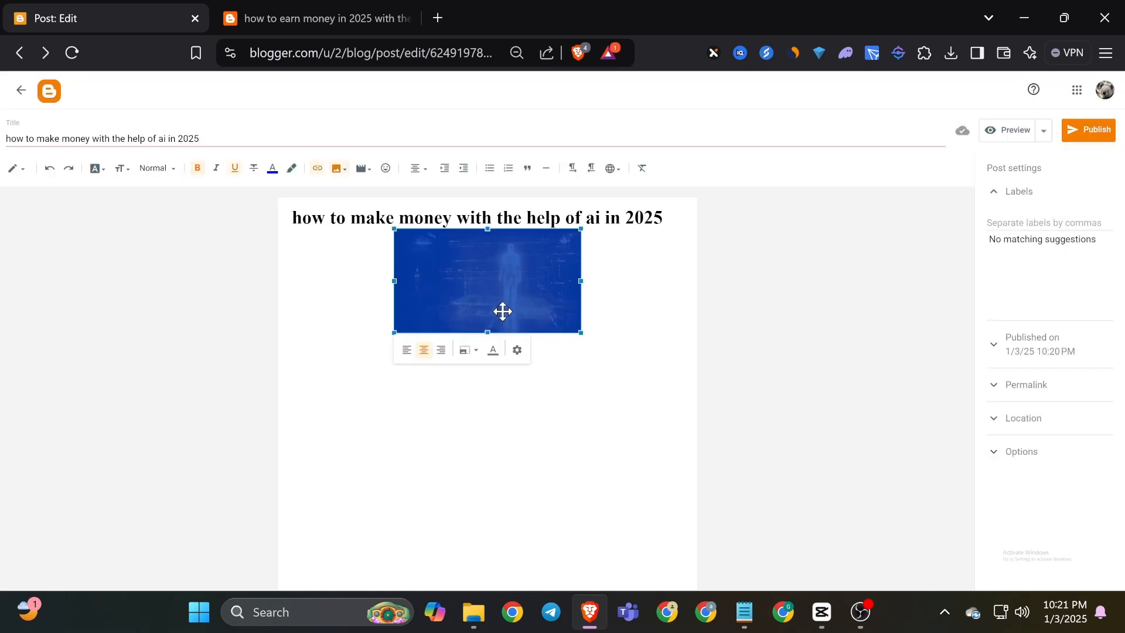
left_click(465, 351)
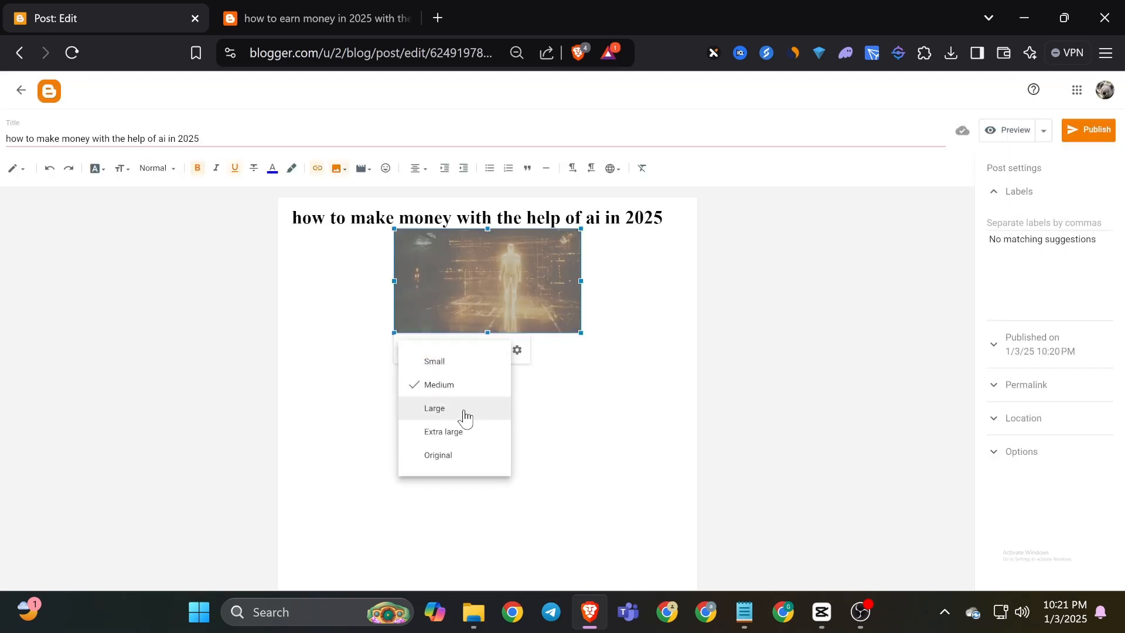
left_click(462, 434)
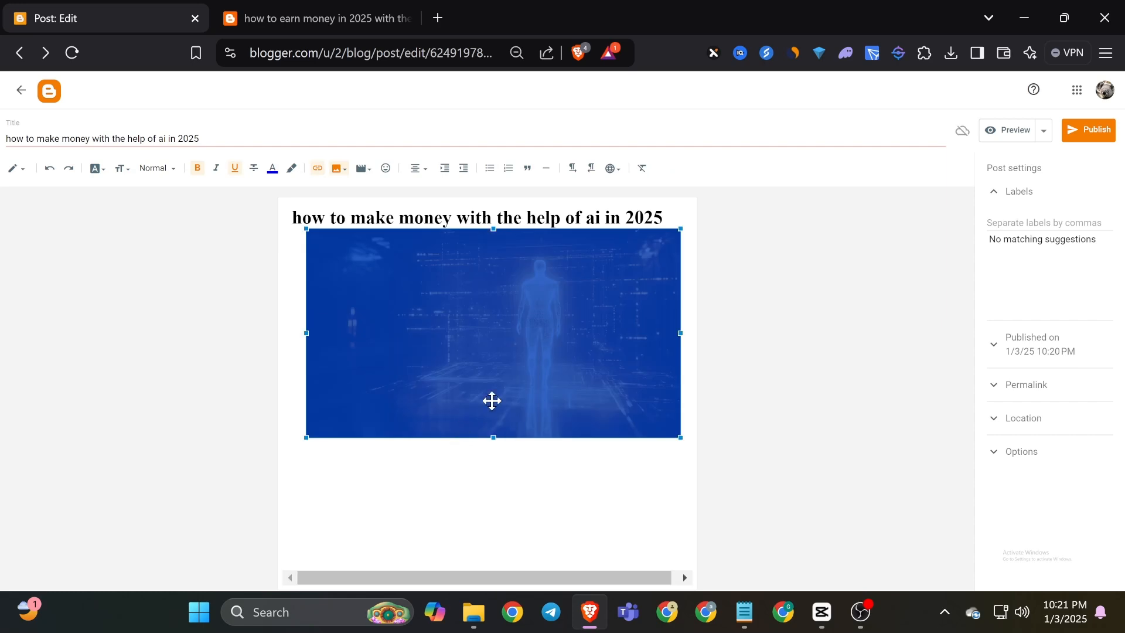
Below the image, start a paragraph with "first we need skills to make money but now with the help of ai we can"
left_click(551, 442)
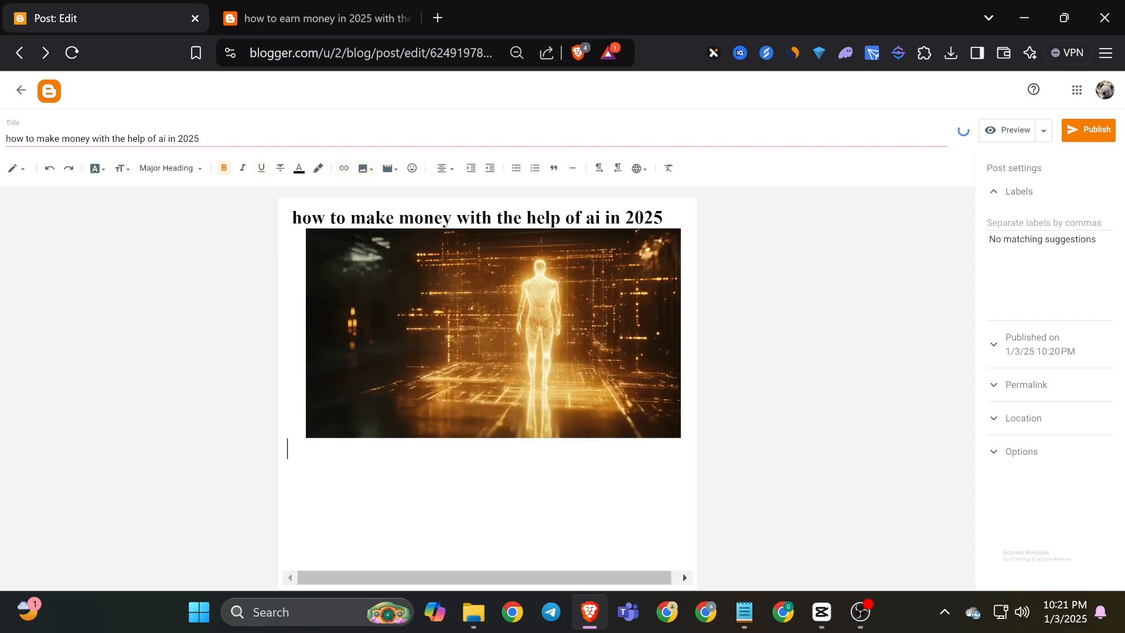
type("first we need sk")
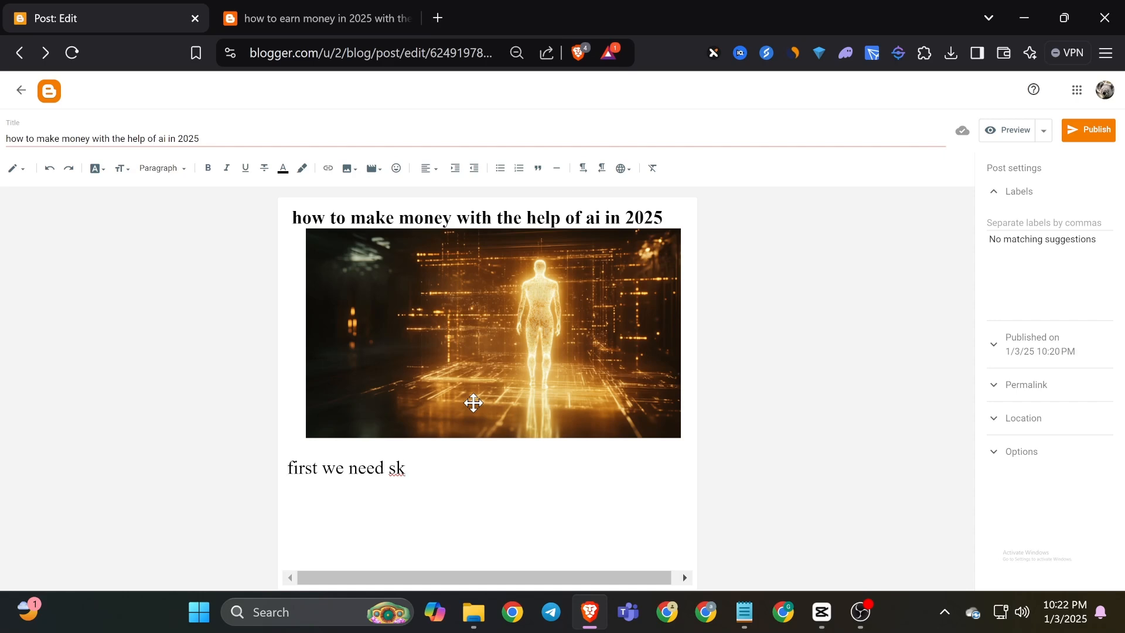
type("ills to mak")
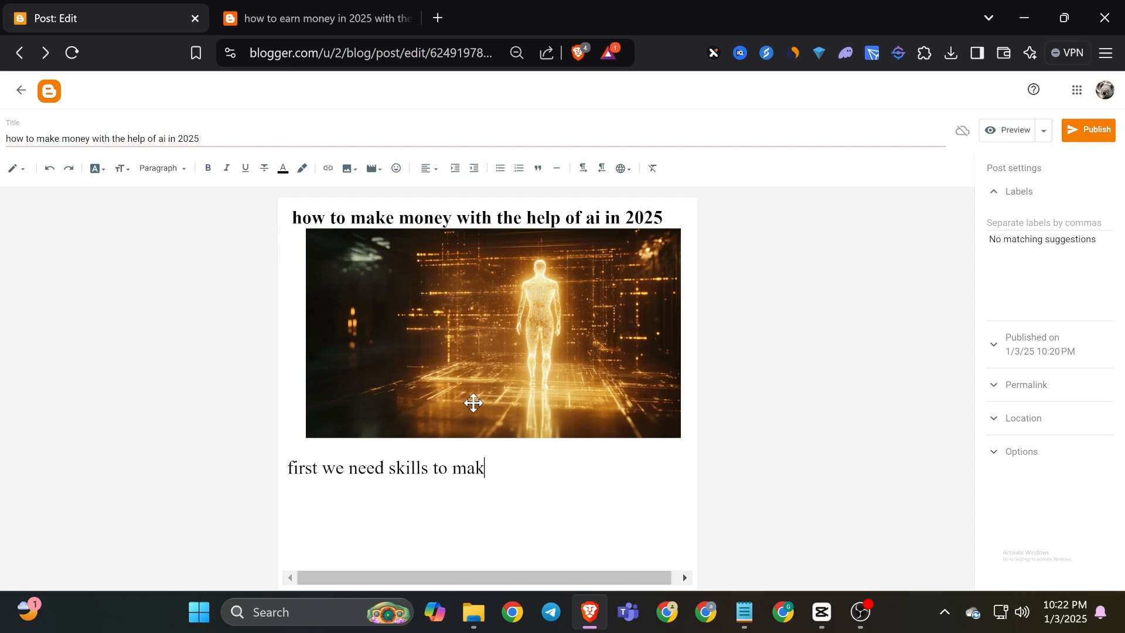
type("e money but ")
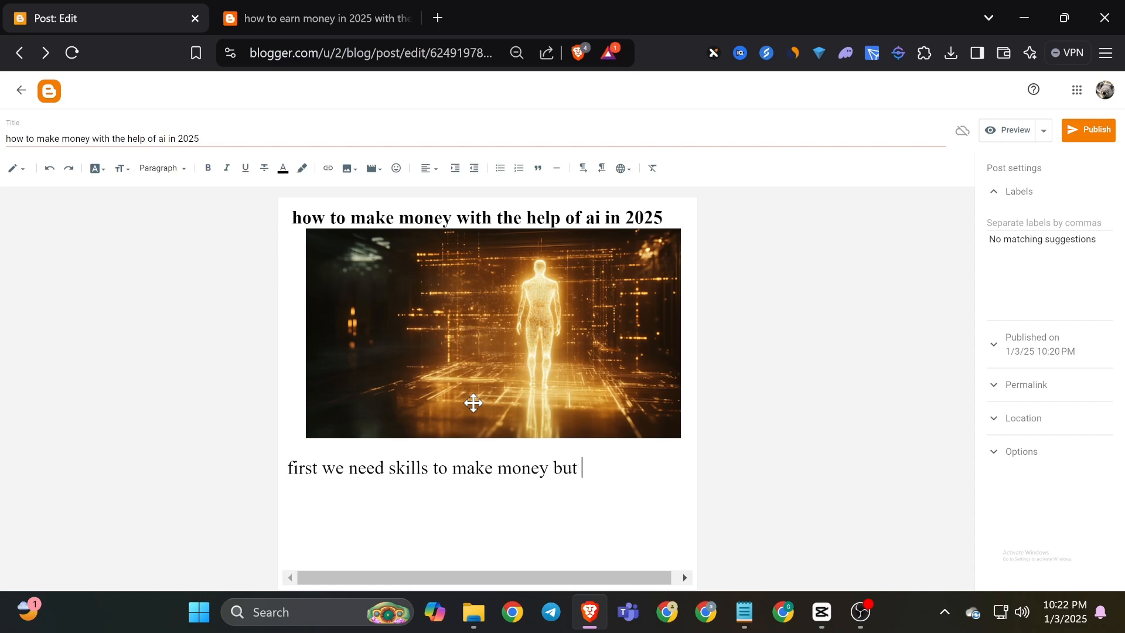
type("now with the he")
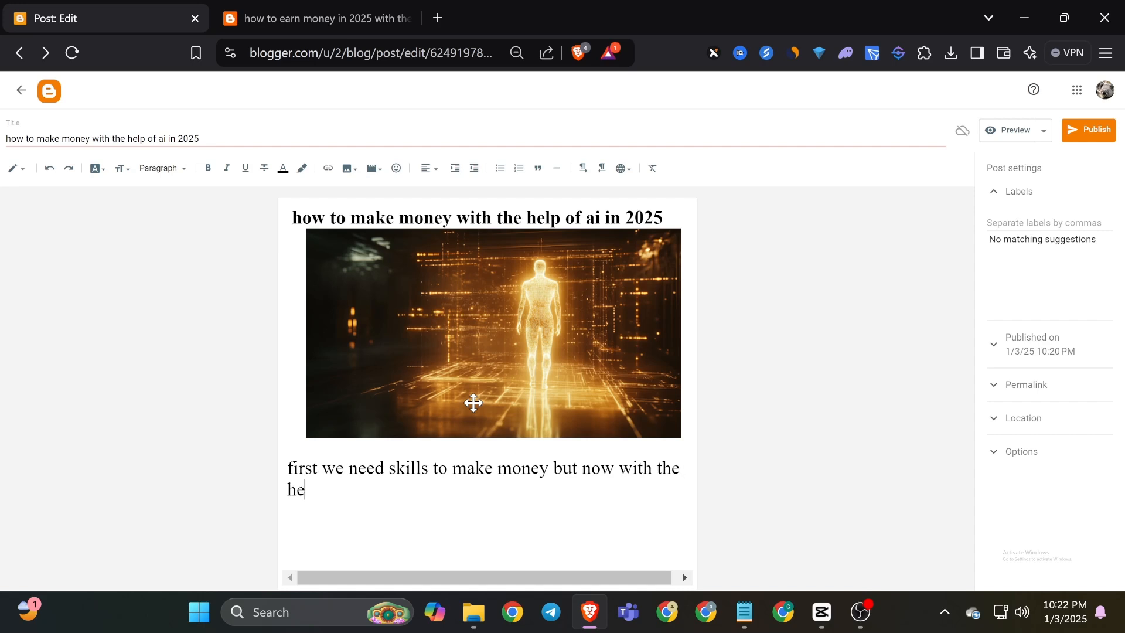
type("lp of ai we can ")
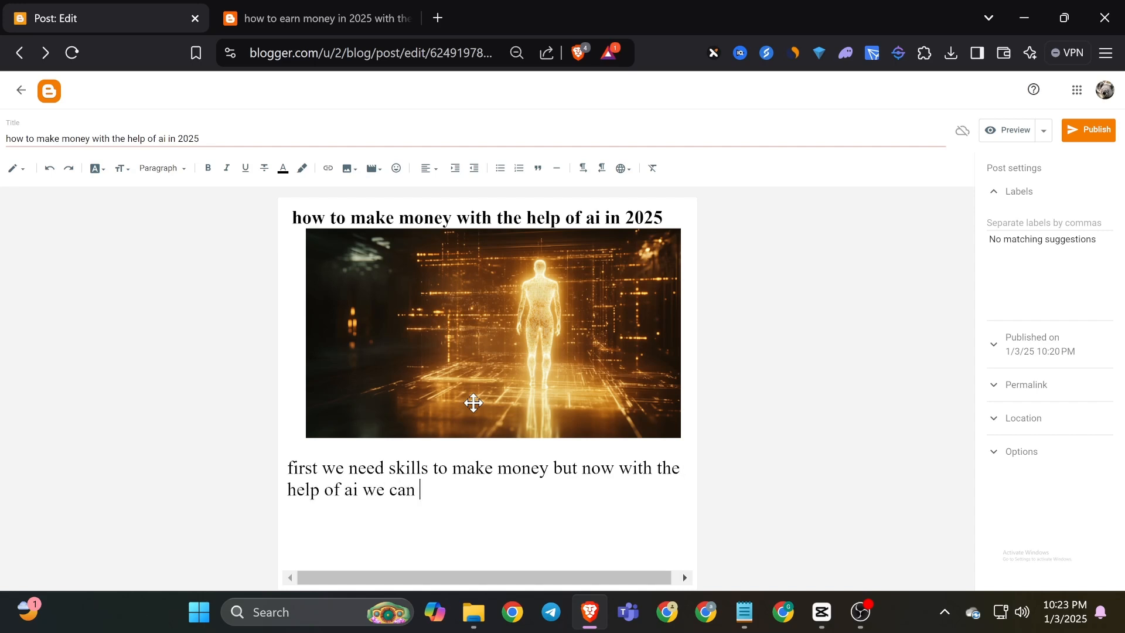
Continue the paragraph with "make money without any skill we can earn money and this are"
type("make money wi")
key("BackSpace")
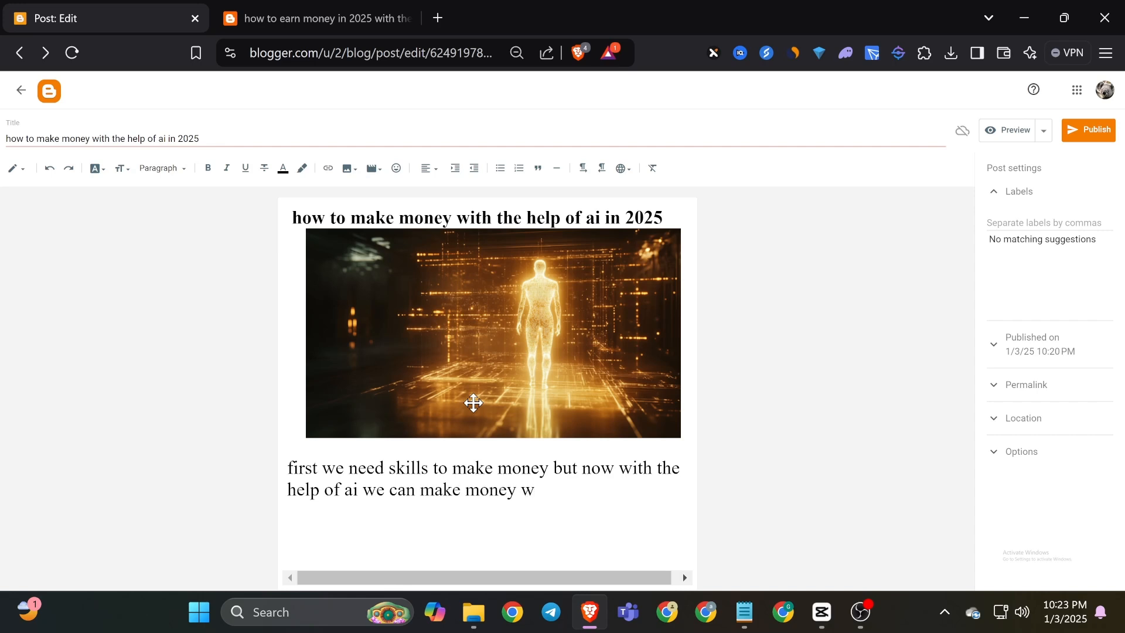
type("ithout ")
type("the")
key("BackSpace")
key("BackSpace")
key("BackSpace")
type("any ski")
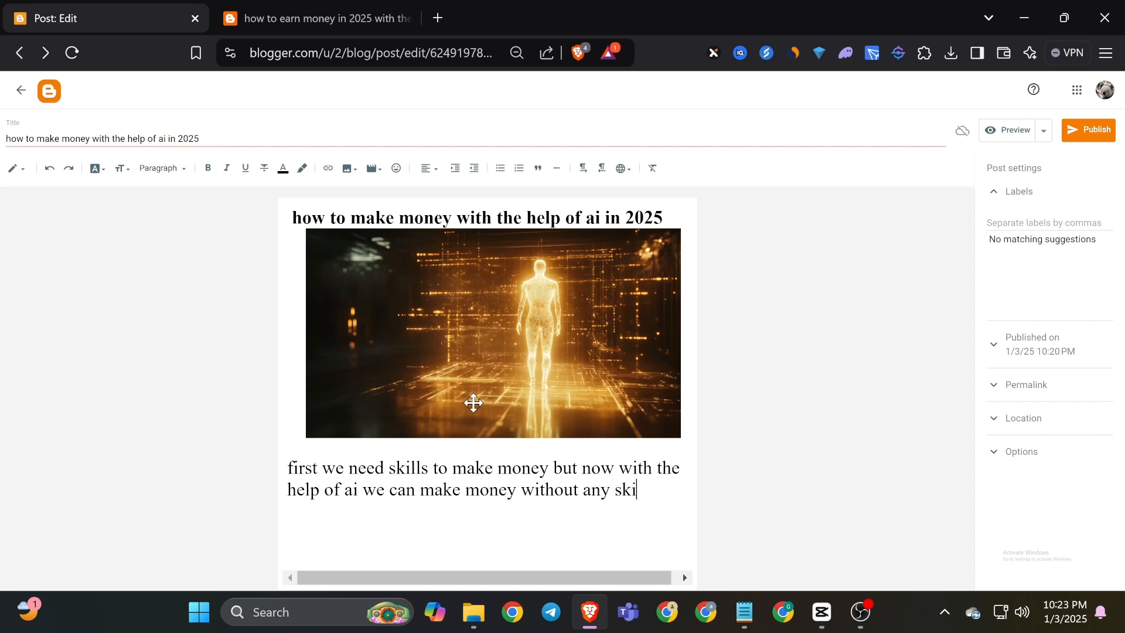
type("ll we can earn mone")
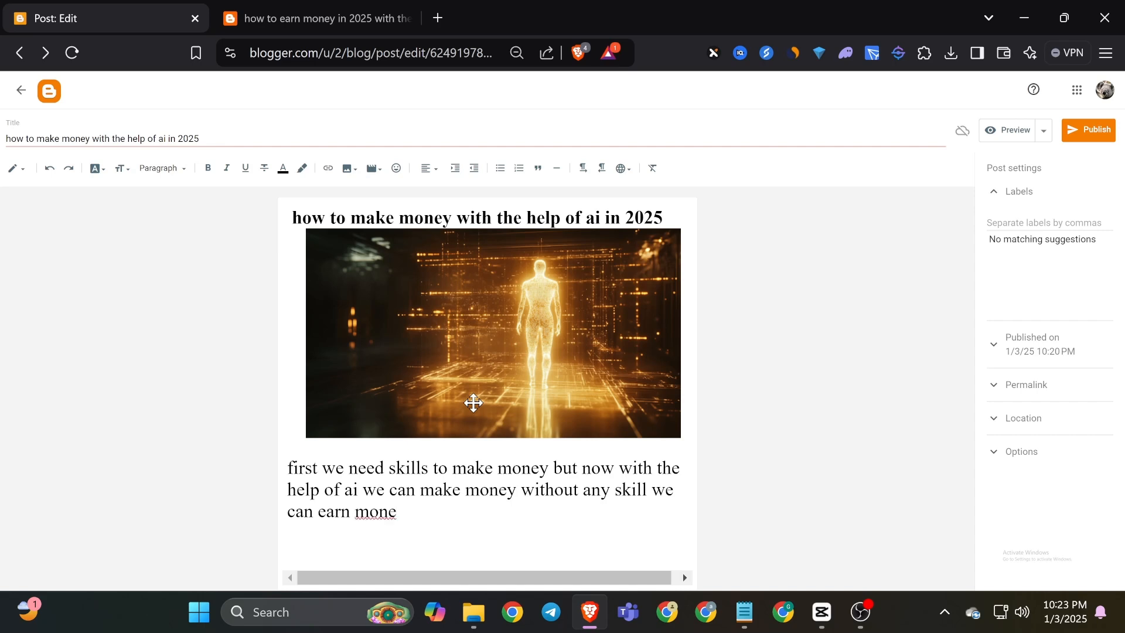
key("BackSpace")
type("ey and this are rge s")
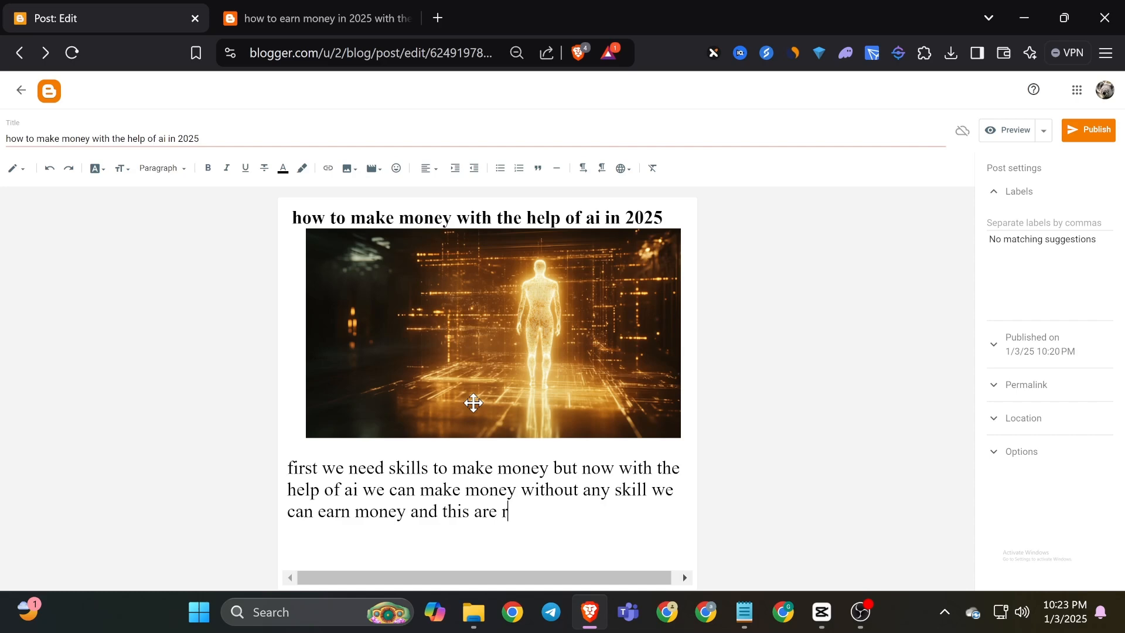
Add "the" after "are" and correct "this" to "these" so the wording reads "these are the"
key("BackSpace")
key("BackSpace")
key("BackSpace")
key("BackSpace")
key("BackSpace")
type("the")
key("Left")
key("Left")
key("Left")
key("Left")
key("Left")
key("Left")
key("Left")
key("Left")
key("Left")
key("BackSpace")
key("BackSpace")
type("ese")
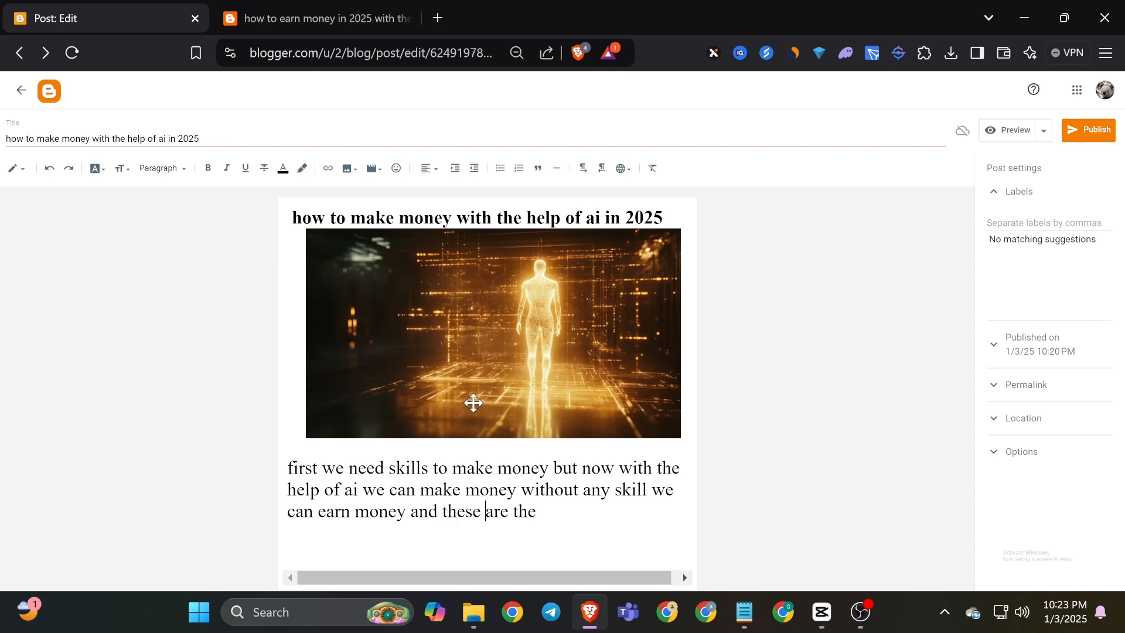
Finish the paragraph with "steps to make money with the ai"
key("Right")
key("Right")
key("Right")
key("Right")
key("Right")
key("Right")
key("Right")
key("Right")
type("steps to make mo")
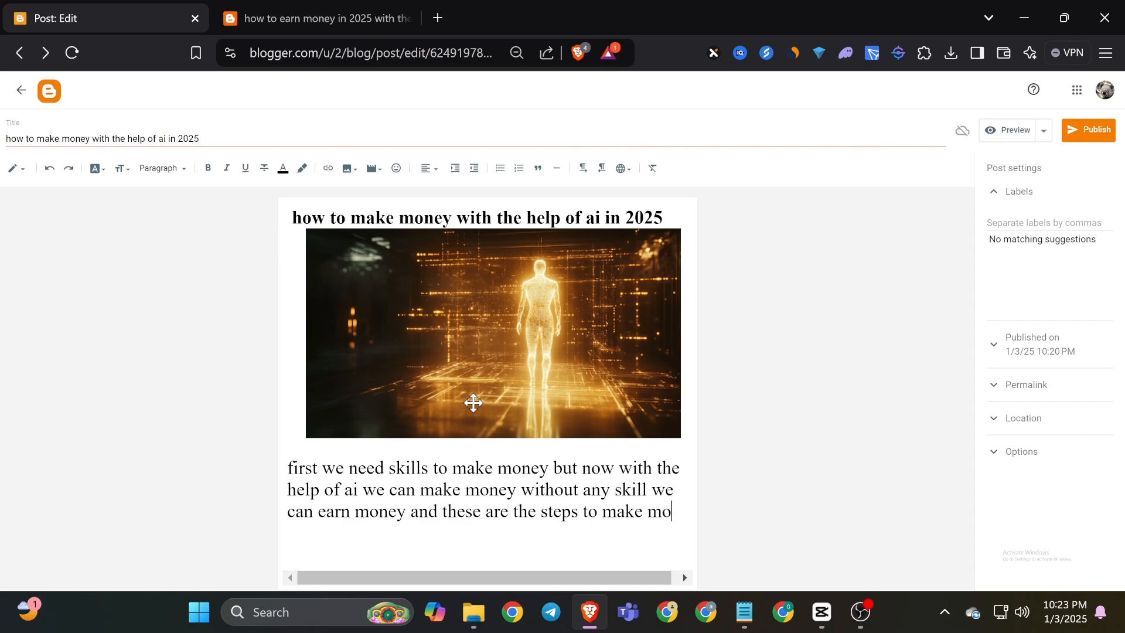
type("ney ")
type("with the ")
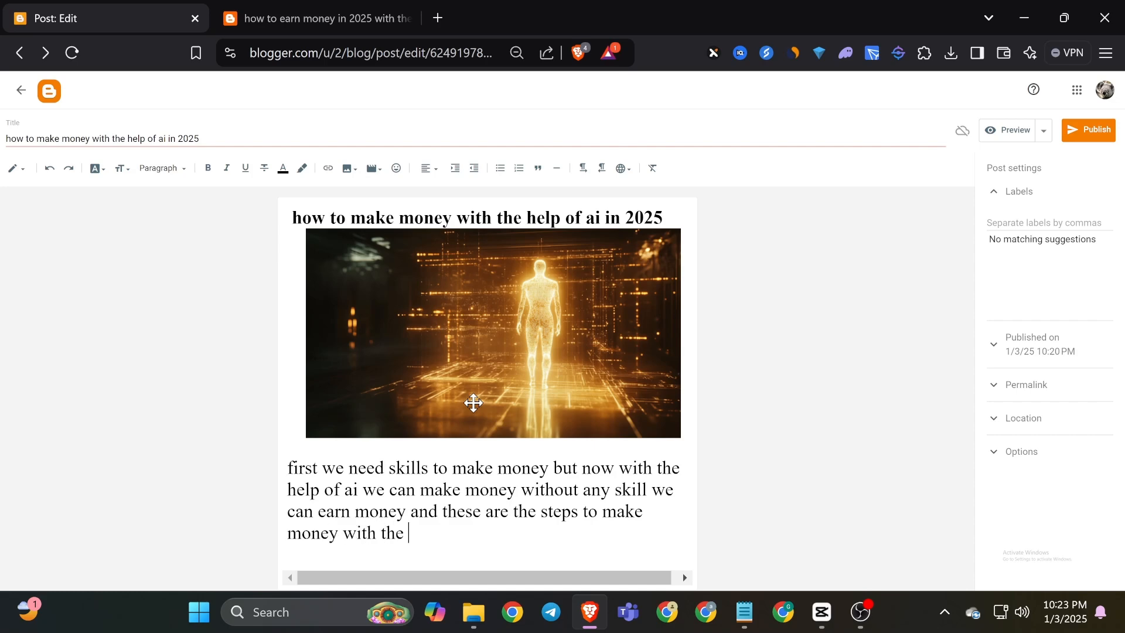
type("ai")
Paste the copied "How to make money with AI in 2025?" heading and its linked bullet list below the paragraph
key("Return")
key("ctrl+v")
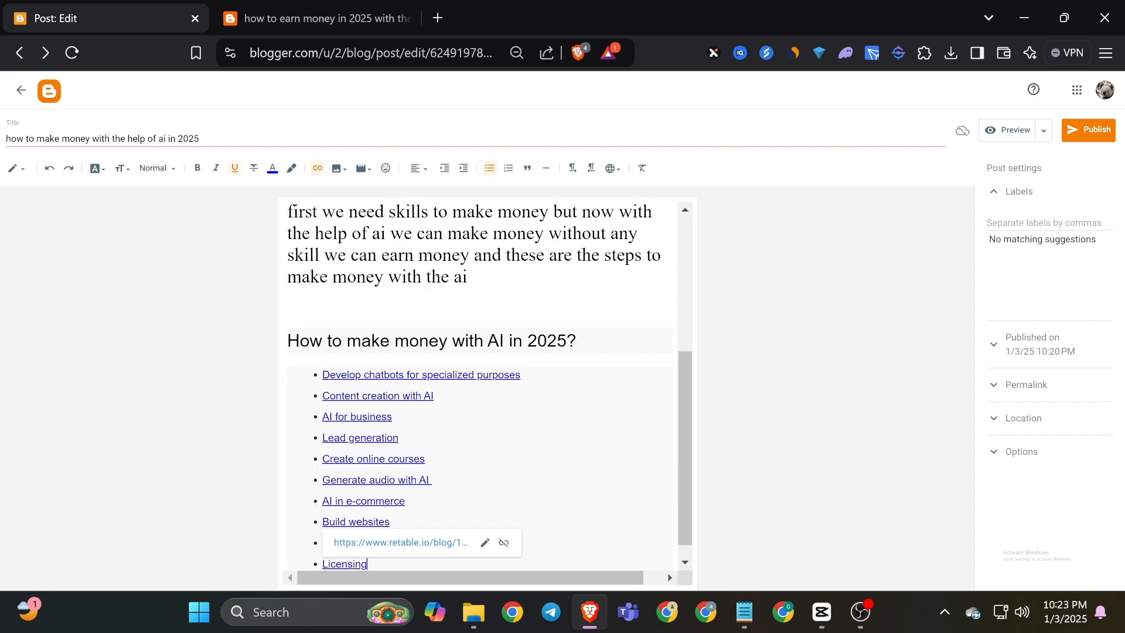
left_click(474, 340)
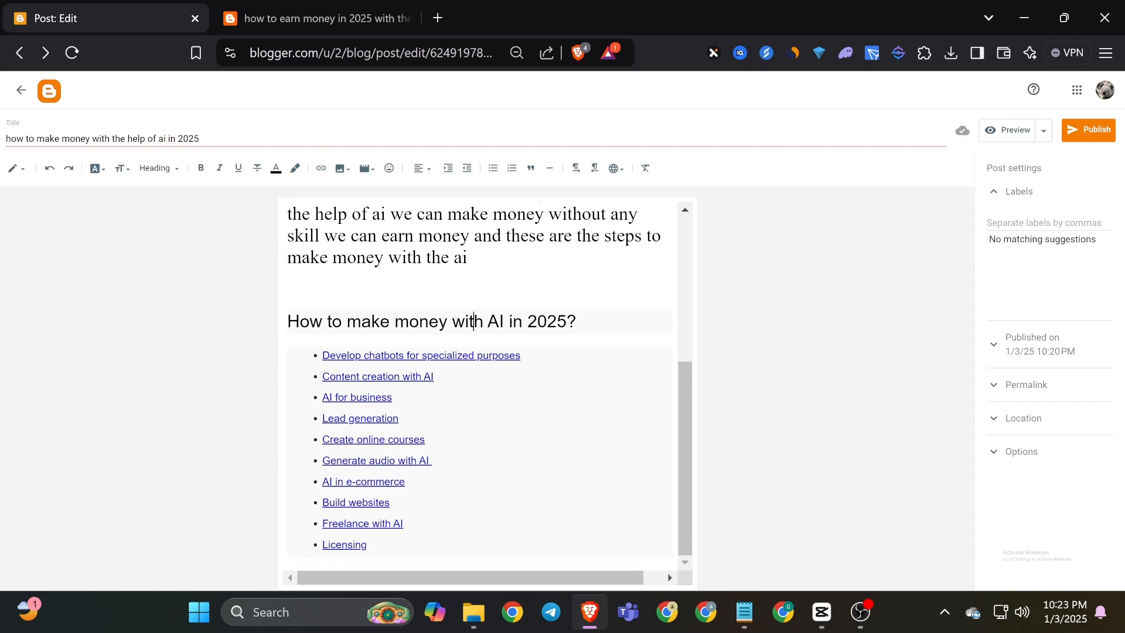
left_click(425, 439)
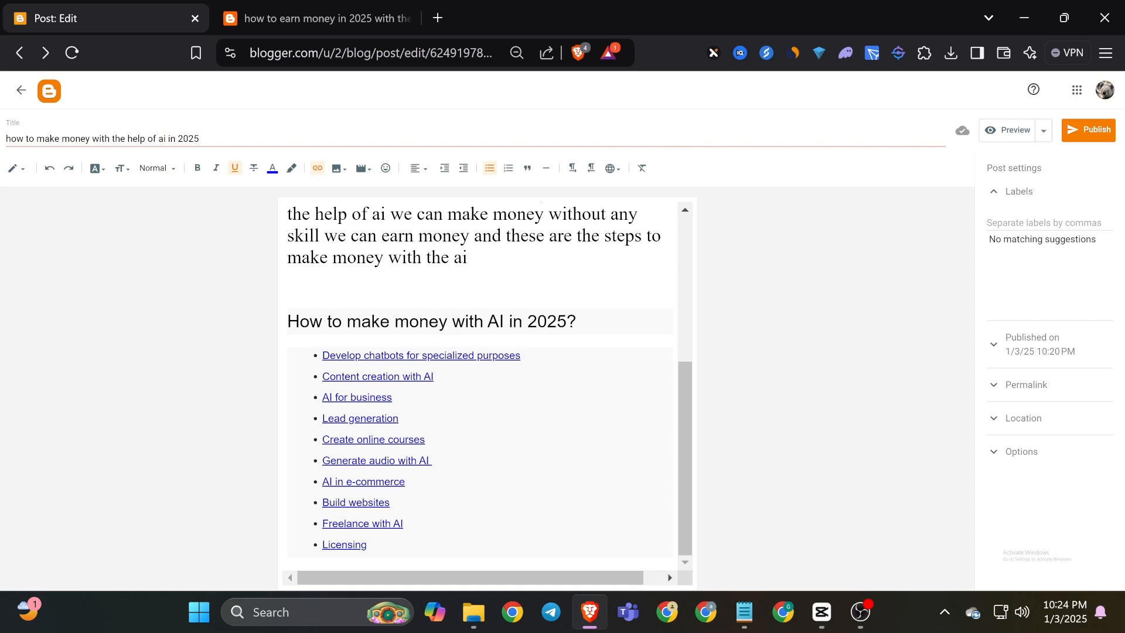
scroll(489, 375, "up", 5)
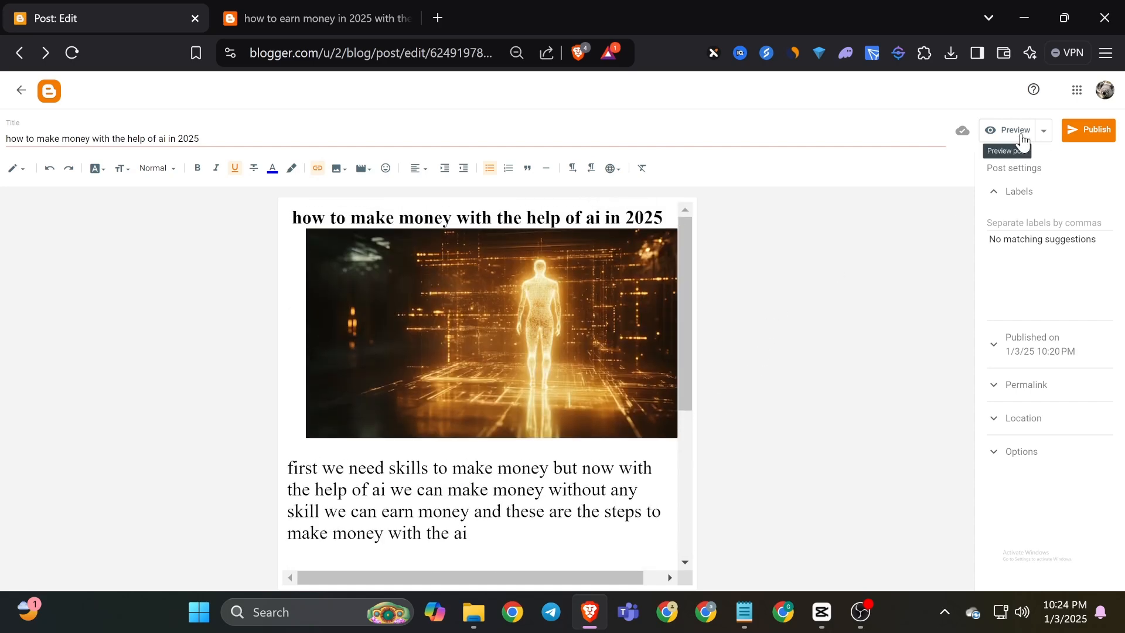
Preview the whole post, compare it with the live blog page, and return to the post editor
left_click(1023, 139)
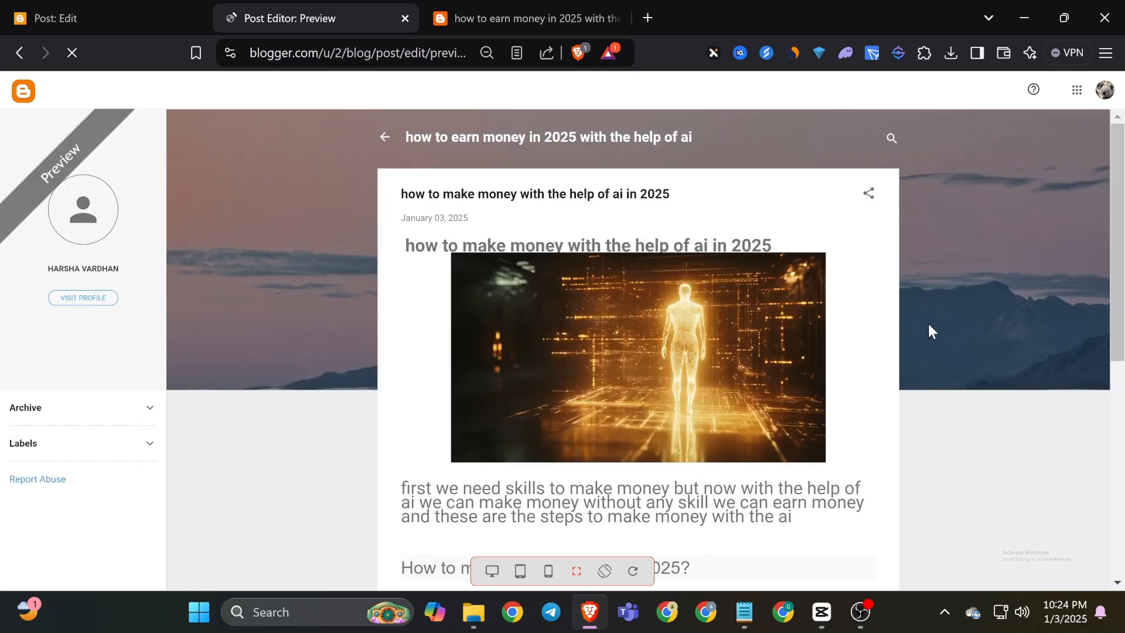
scroll(929, 324, "down", 7)
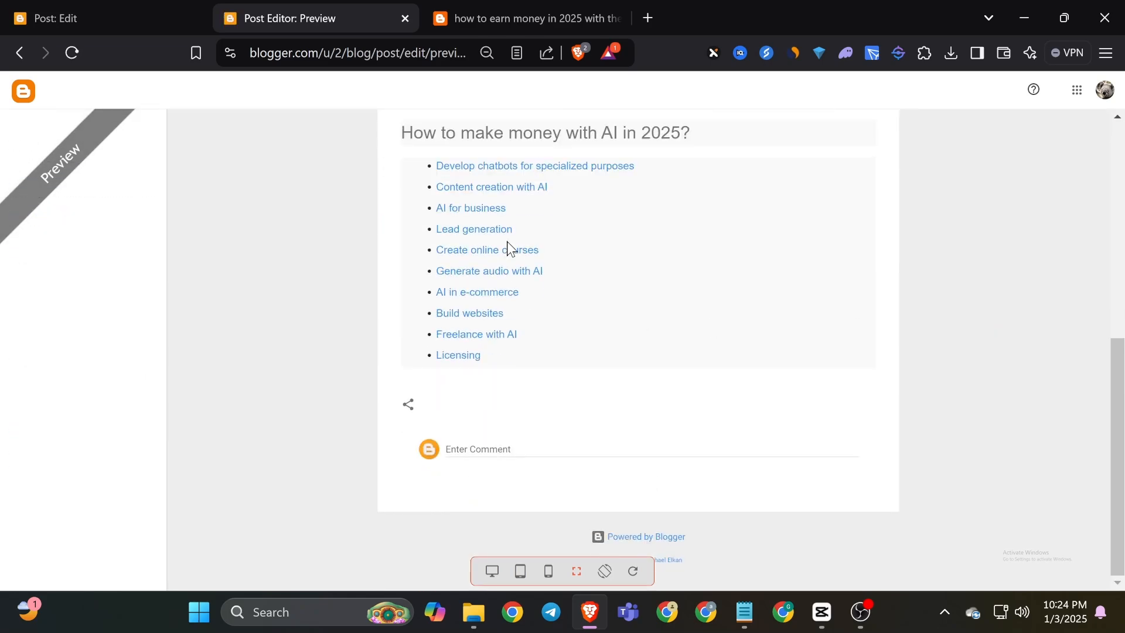
scroll(508, 242, "up", 7)
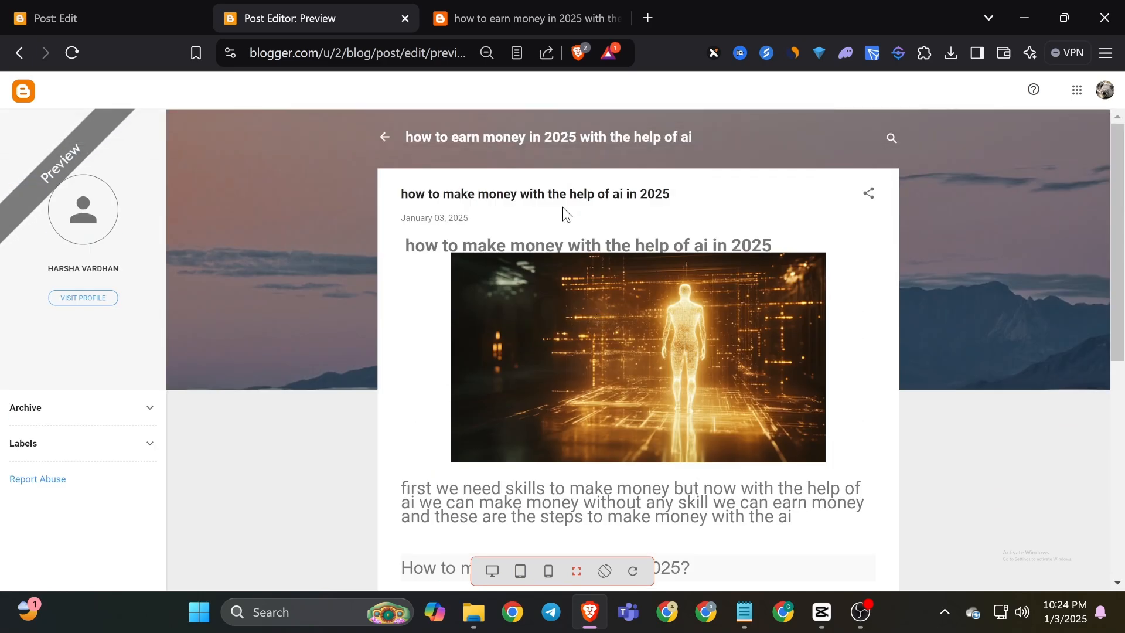
left_click(464, 4)
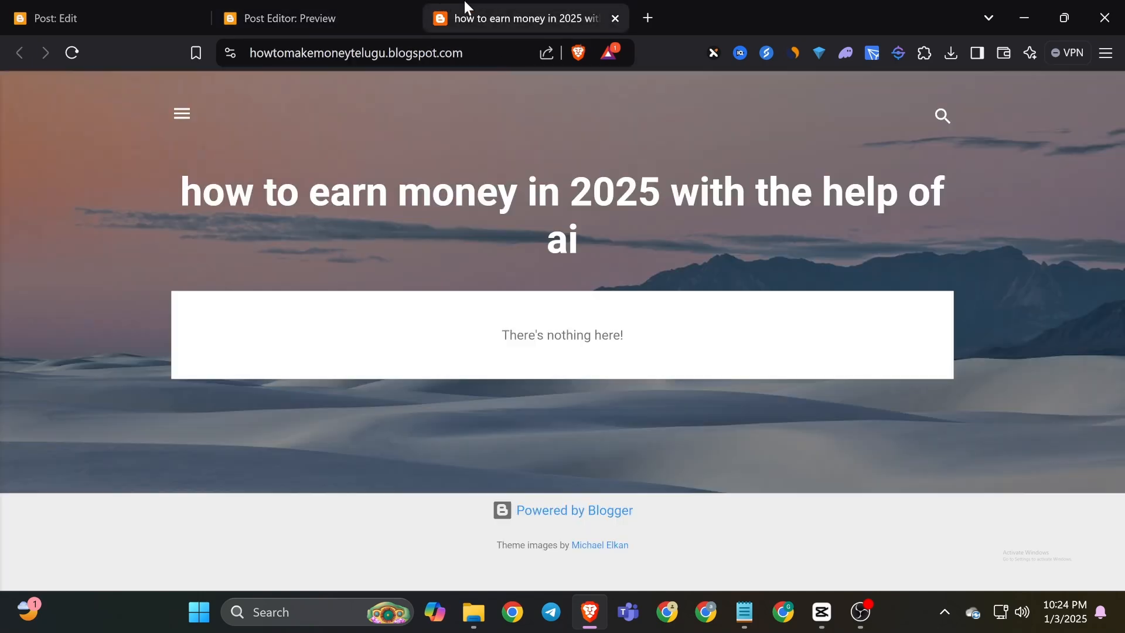
left_click(314, 4)
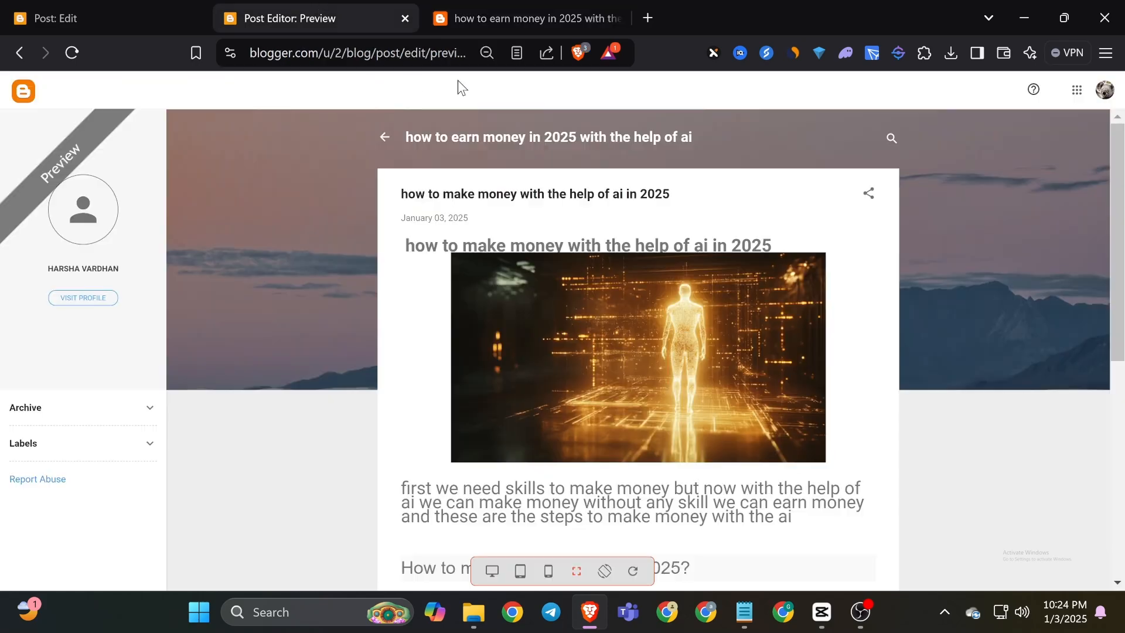
scroll(539, 252, "down", 7)
scroll(536, 267, "up", 4)
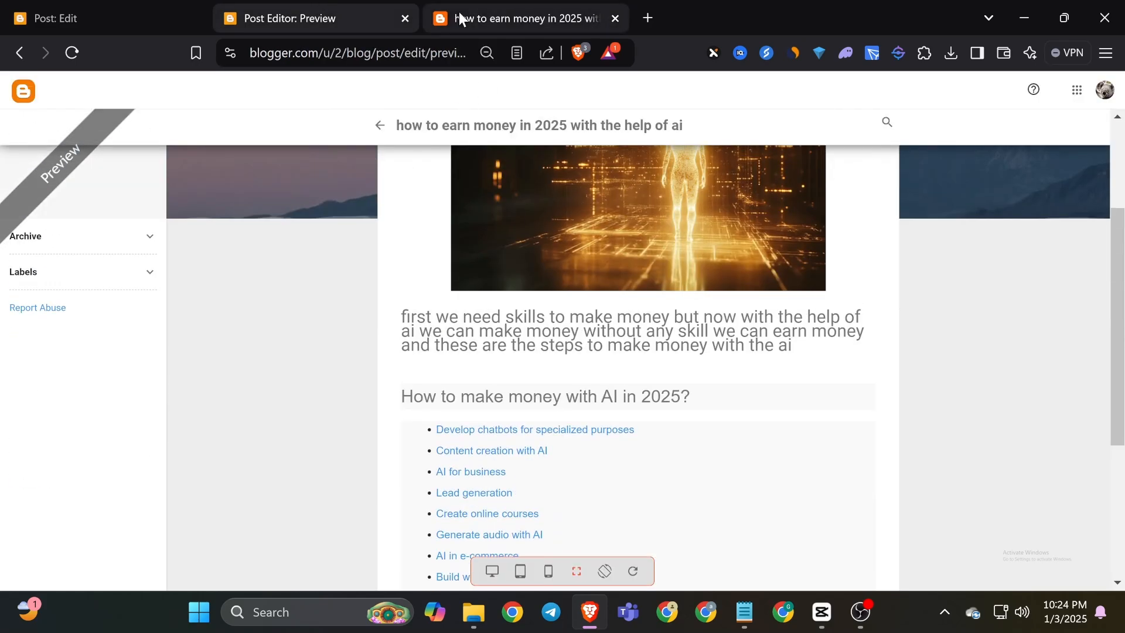
left_click(176, 8)
Try converting the linked bullet list into a numbered list, and undo the conversion
scroll(425, 259, "down", 5)
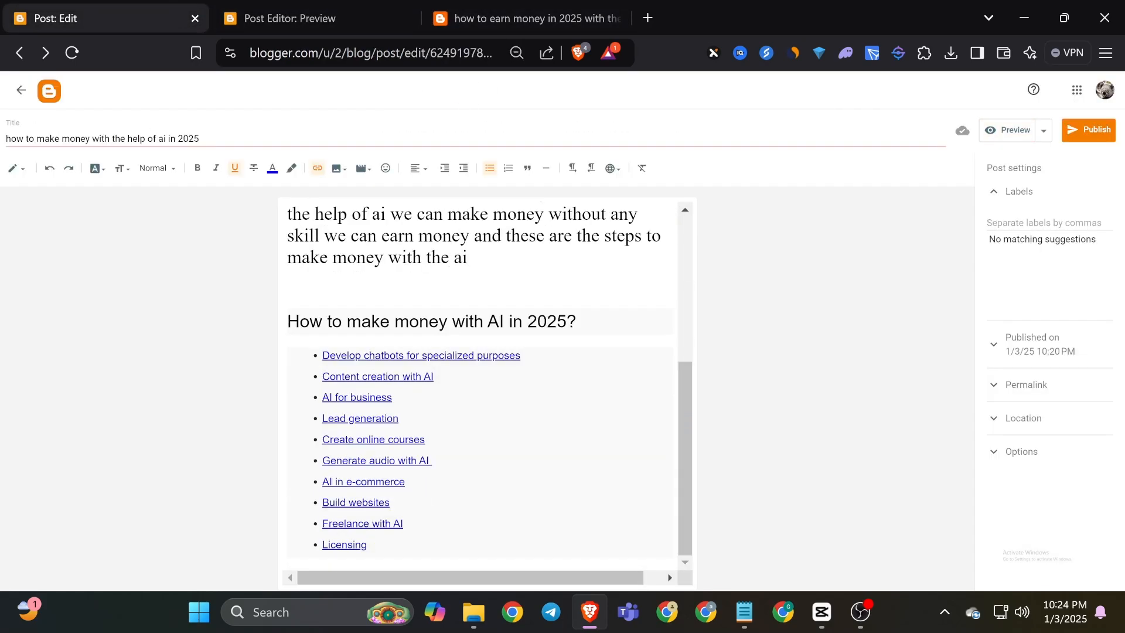
left_click_drag(322, 356, 457, 548)
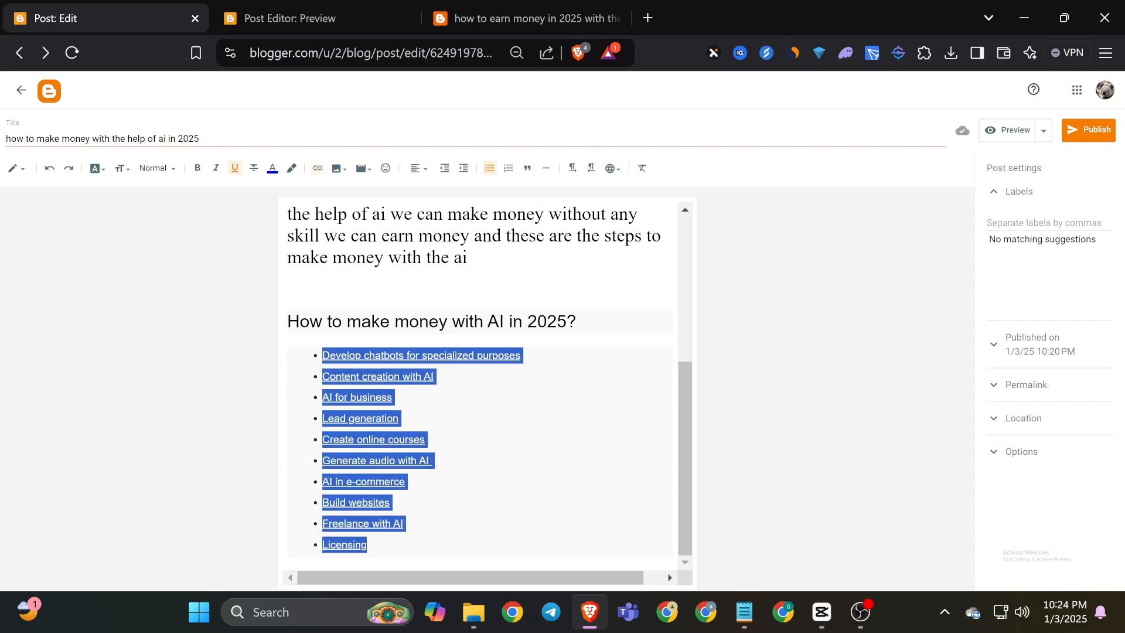
left_click(508, 168)
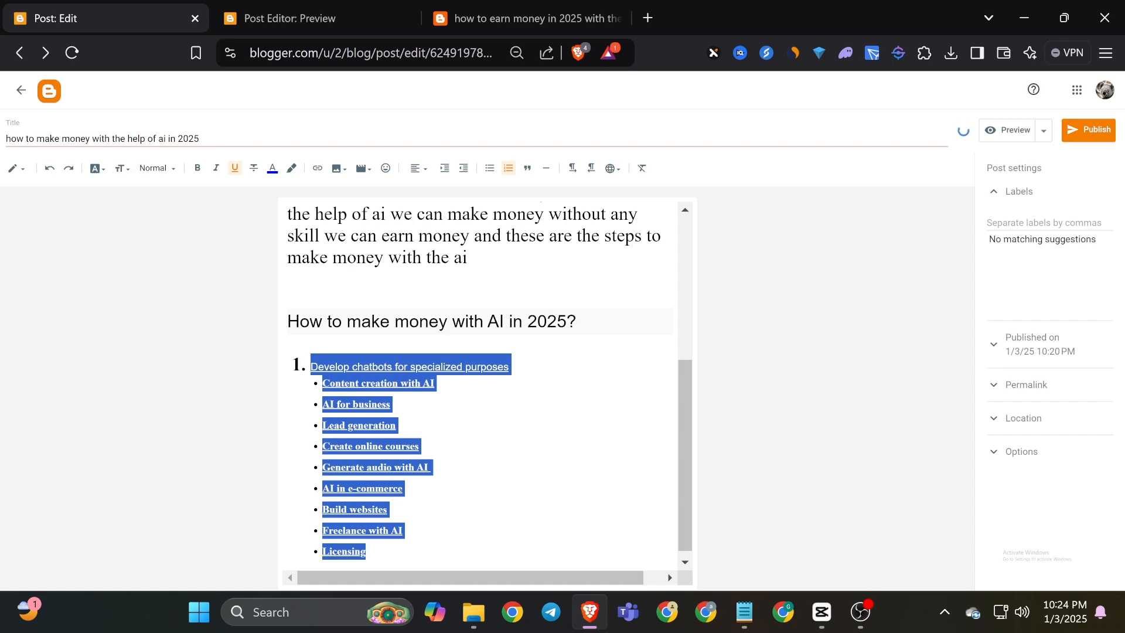
left_click(434, 383)
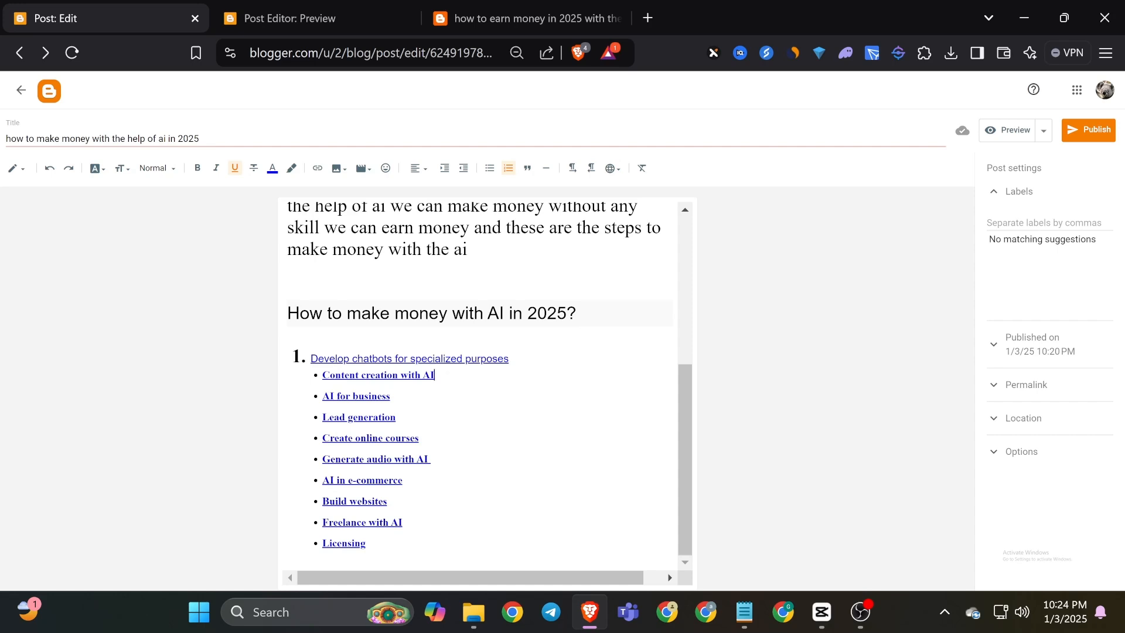
key("ctrl+z")
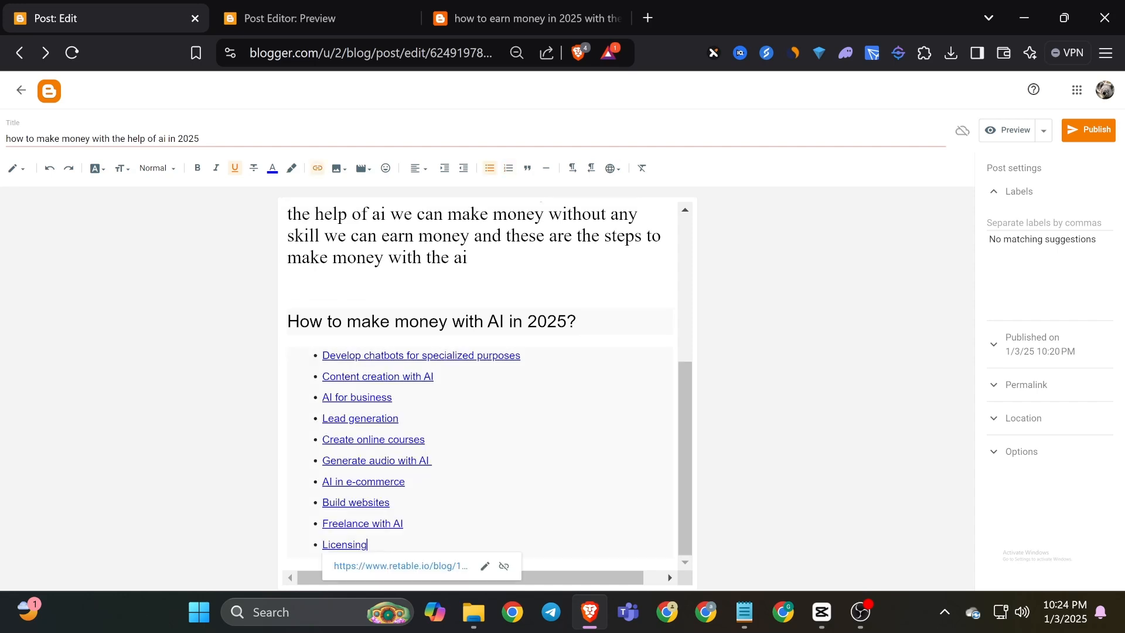
left_click(399, 419)
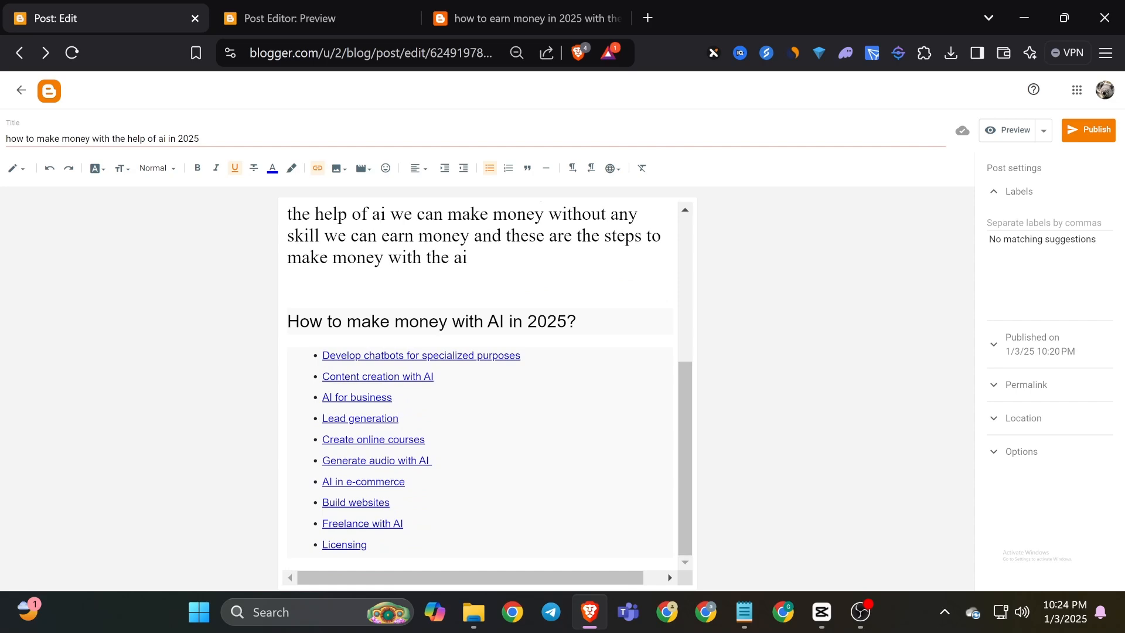
left_click(655, 13)
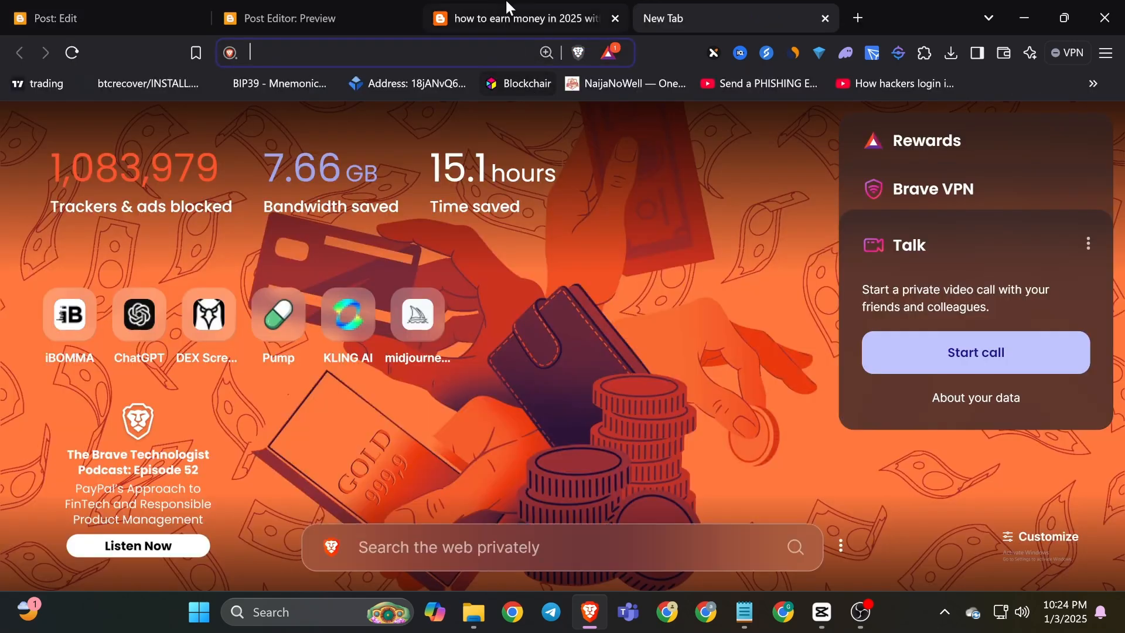
left_click(430, 27)
left_click(299, 22)
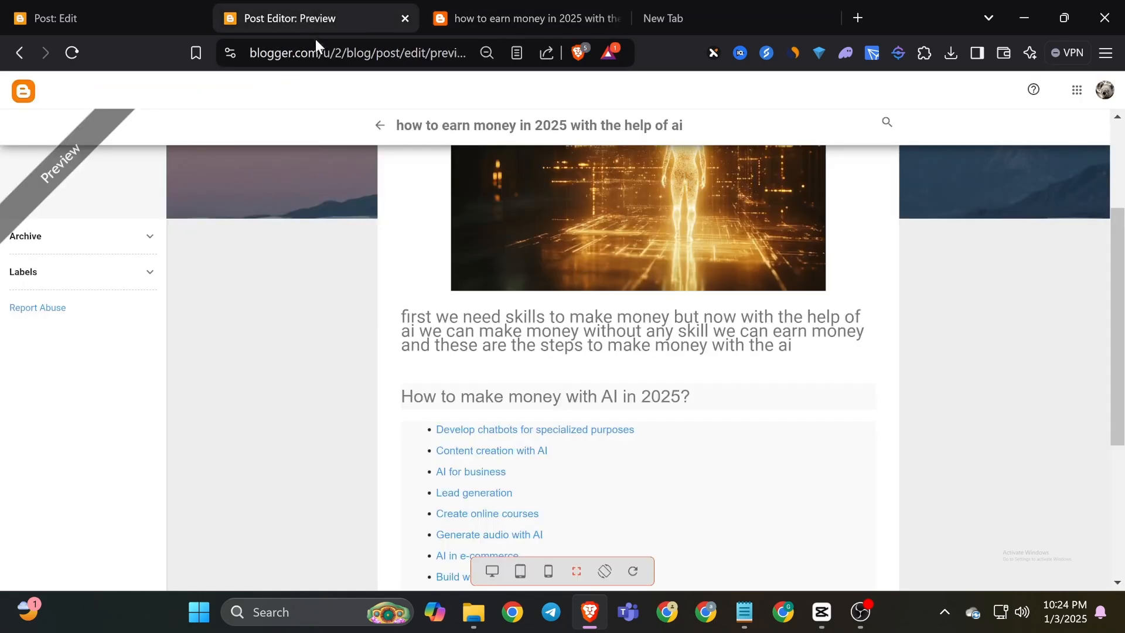
left_click(150, 9)
Make all items of the linked list bold and remove their bullets
left_click_drag(369, 545, 265, 362)
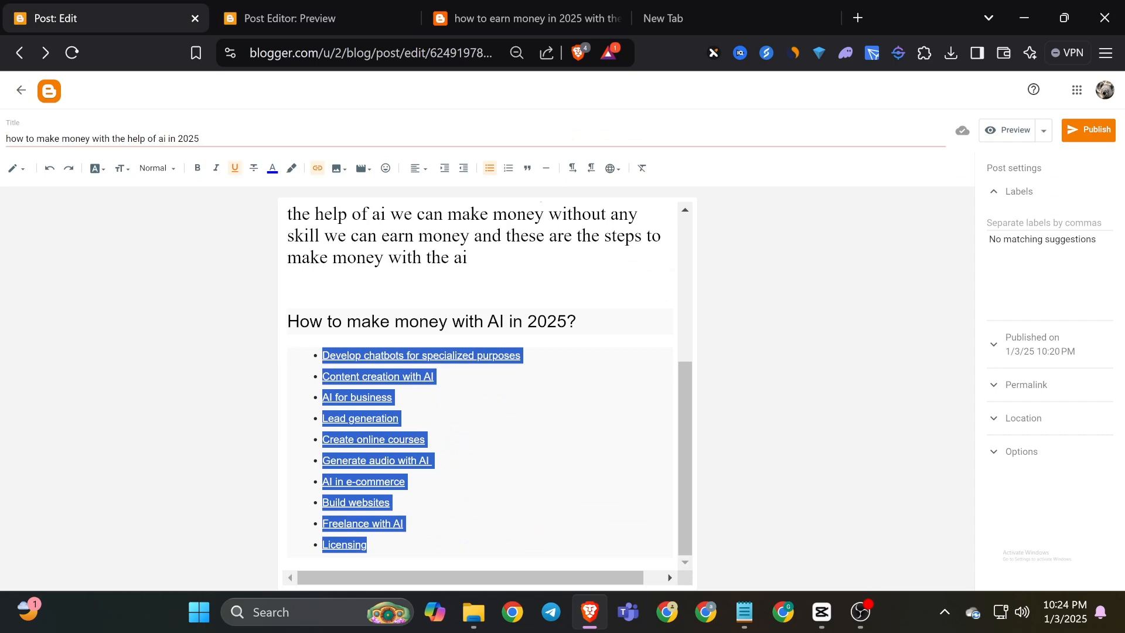
left_click(200, 168)
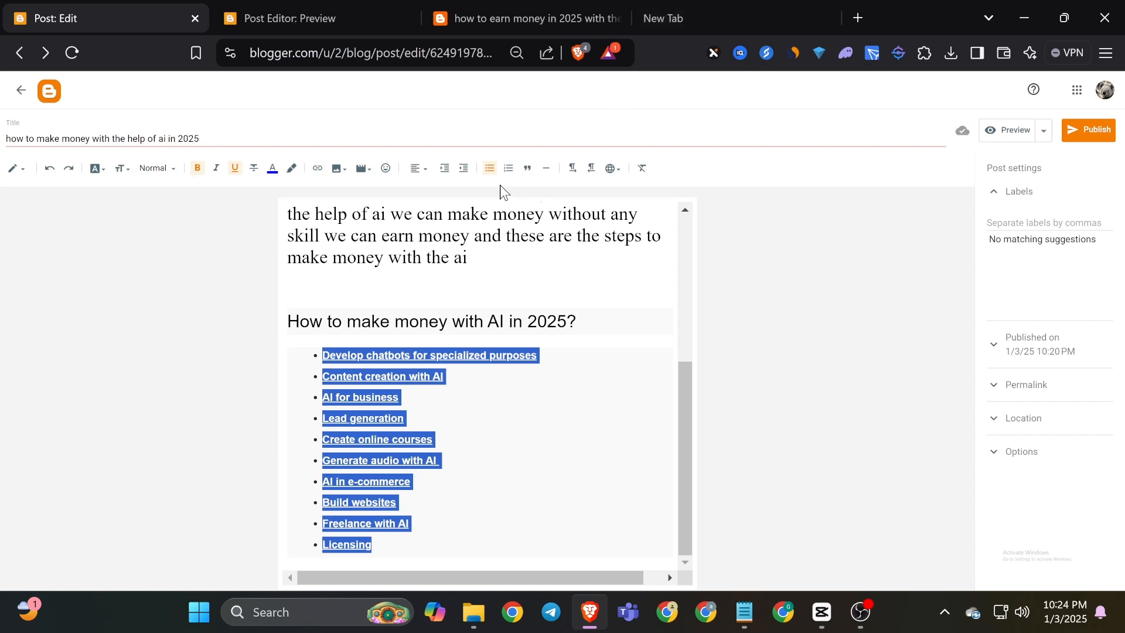
left_click(490, 170)
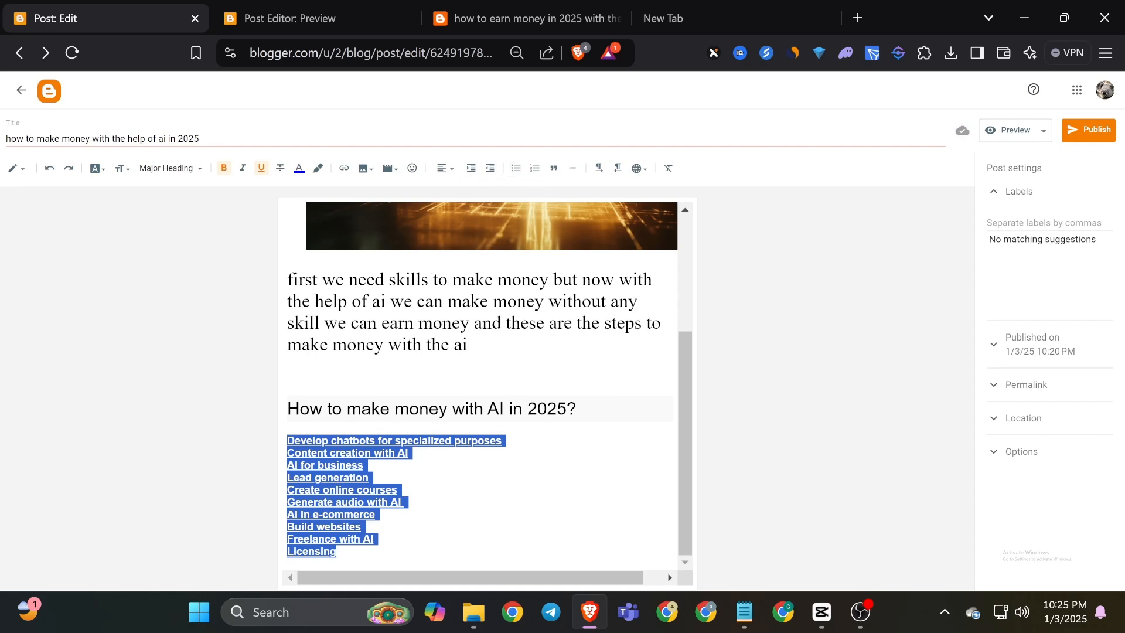
left_click(373, 539)
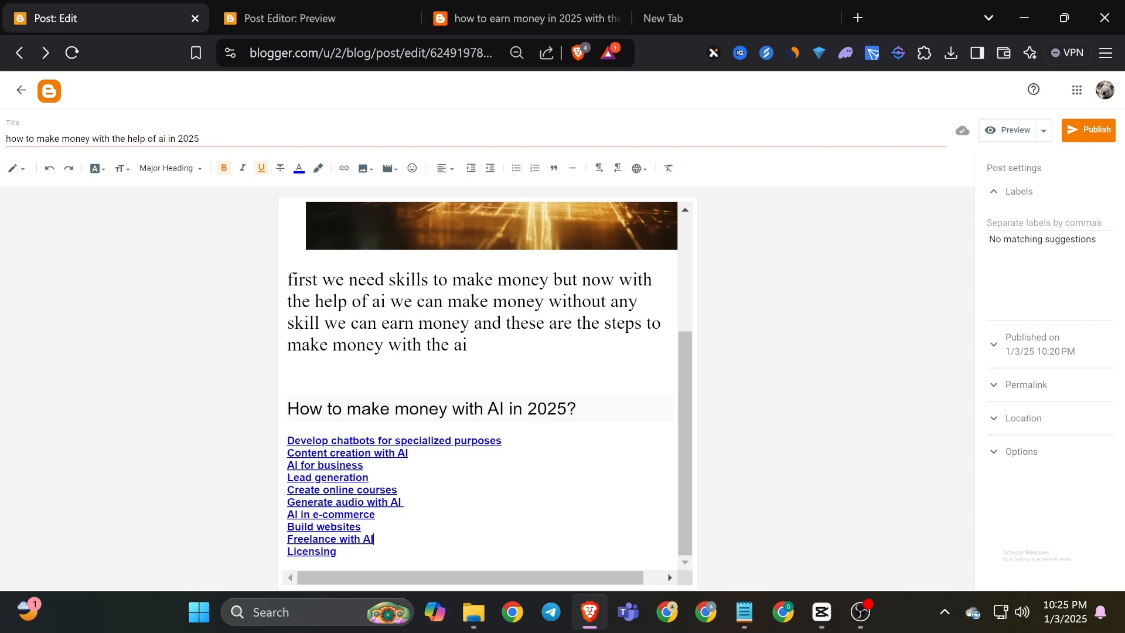
Undo the removal of the linked list's bullets and open the text alignment options
key("ctrl+z")
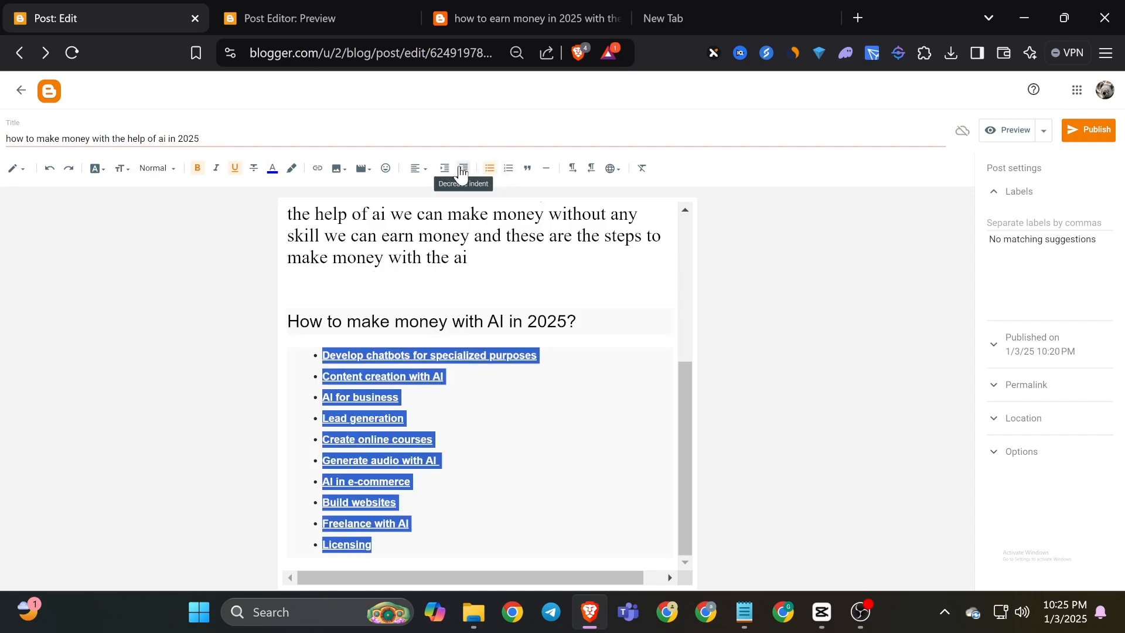
left_click(416, 168)
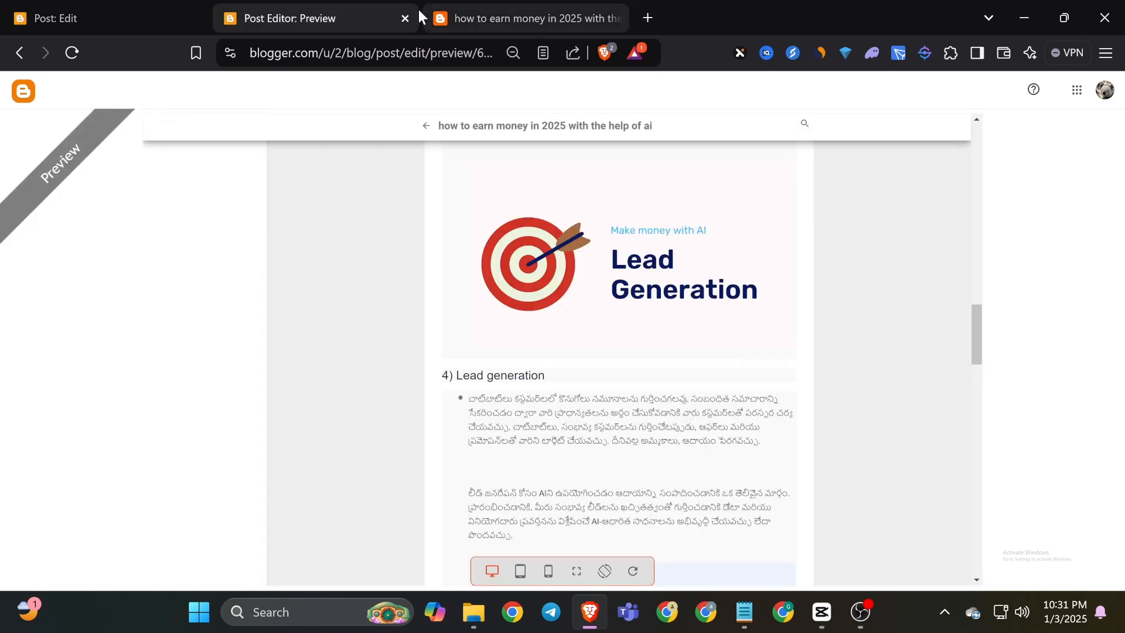
Close the post preview and publish the post "how to make money with the help of ai in telugu 2025"
left_click(410, 18)
left_click(1088, 130)
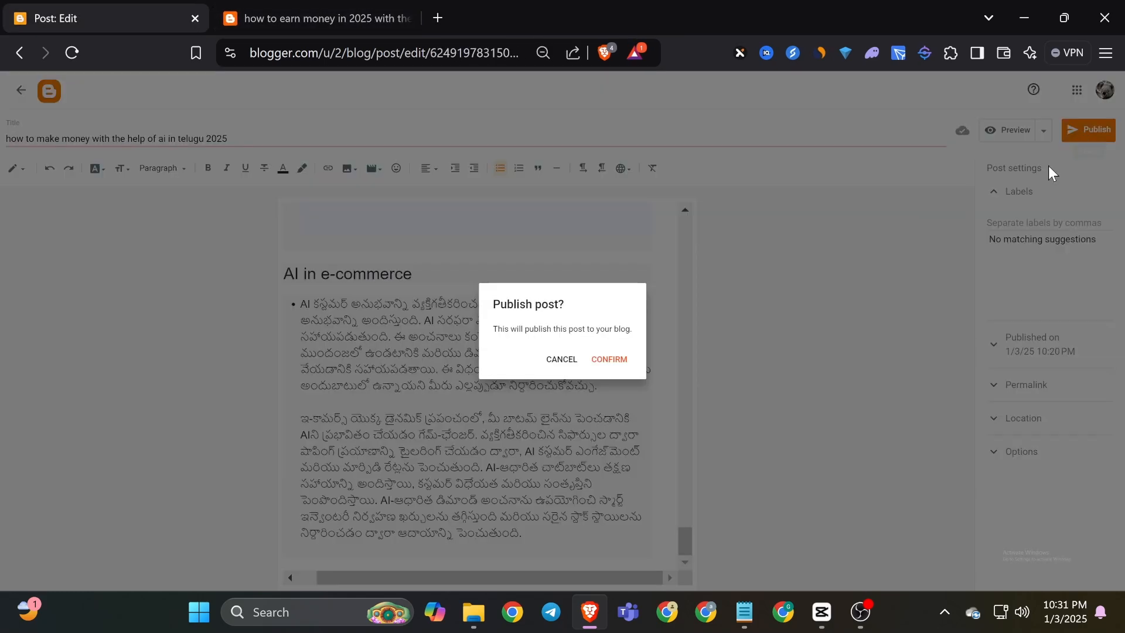
left_click(621, 355)
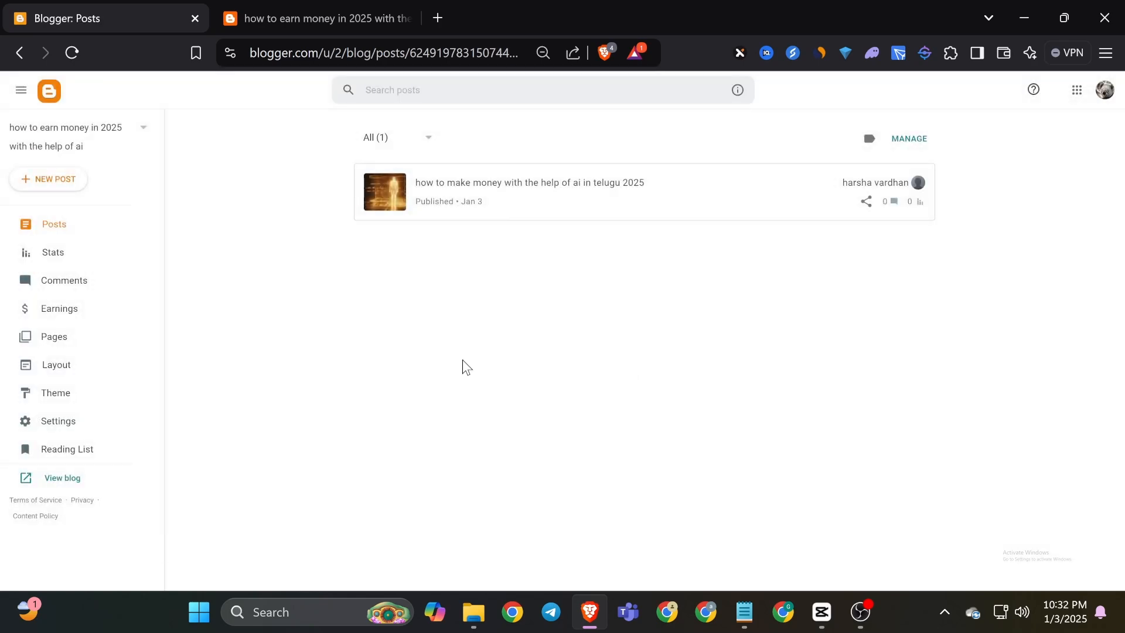
Look through the blog's stats, comments, earnings, pages and layout sections
left_click(82, 258)
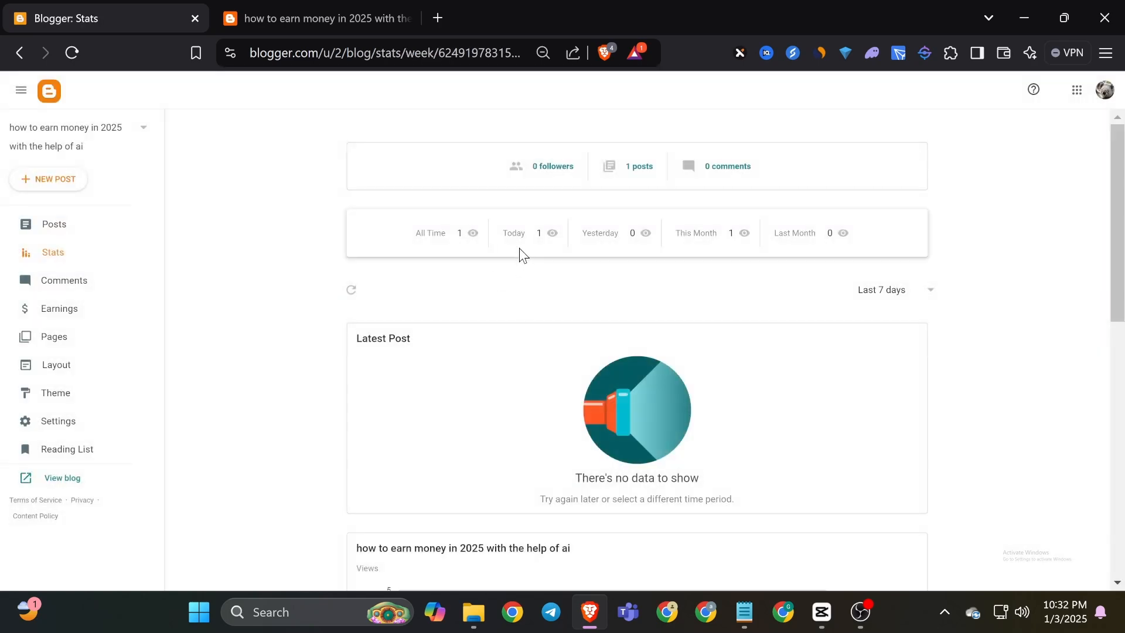
left_click(76, 279)
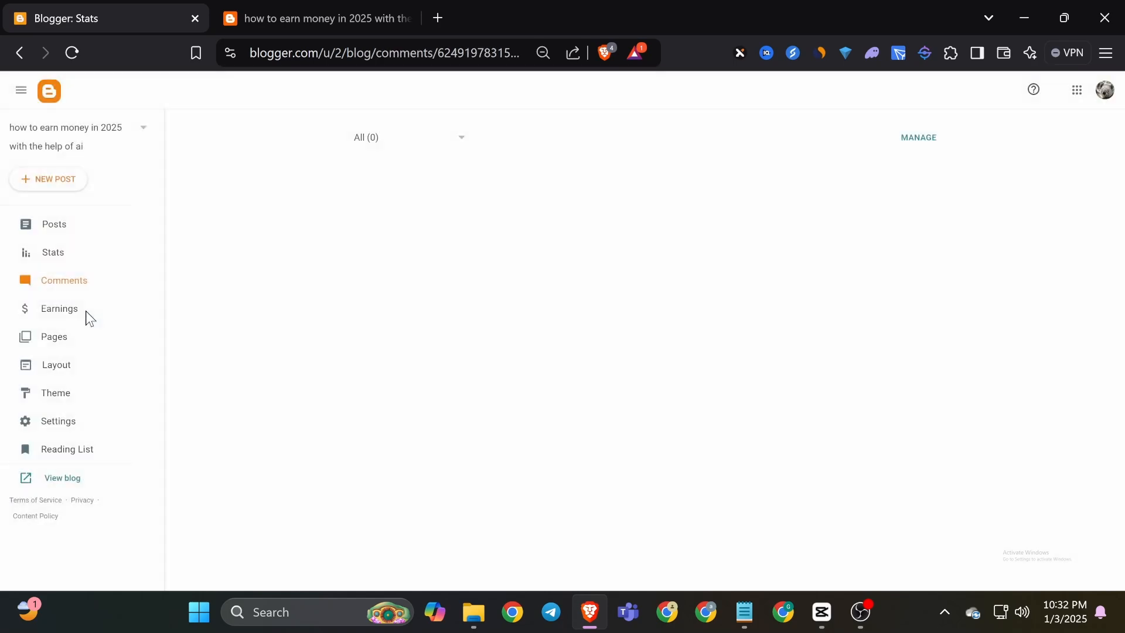
left_click(85, 311)
left_click(85, 340)
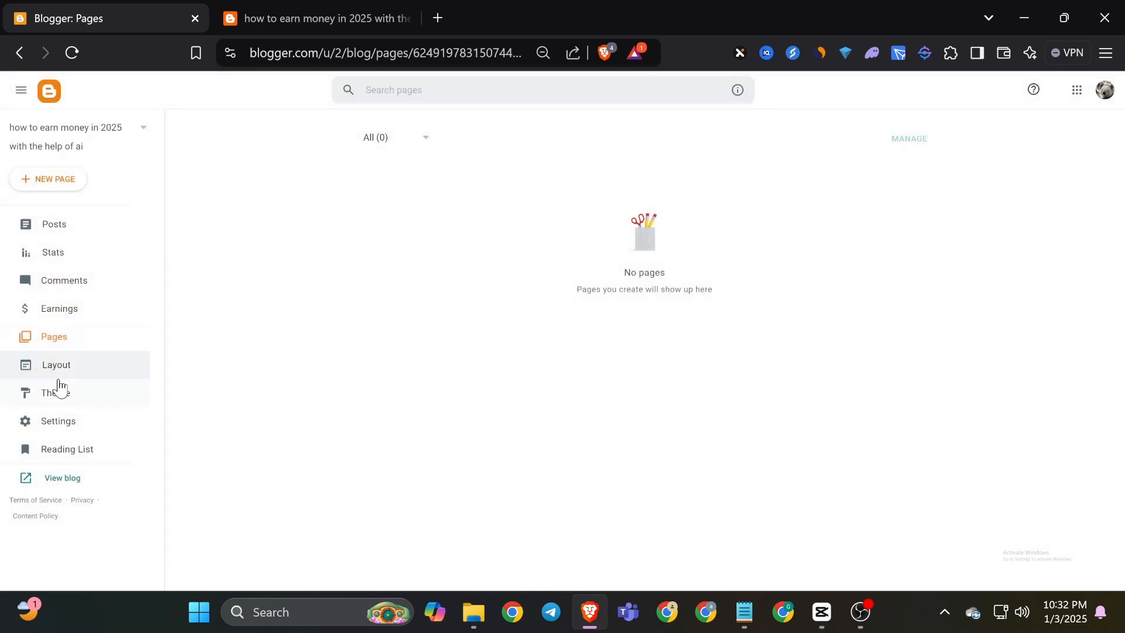
left_click(63, 373)
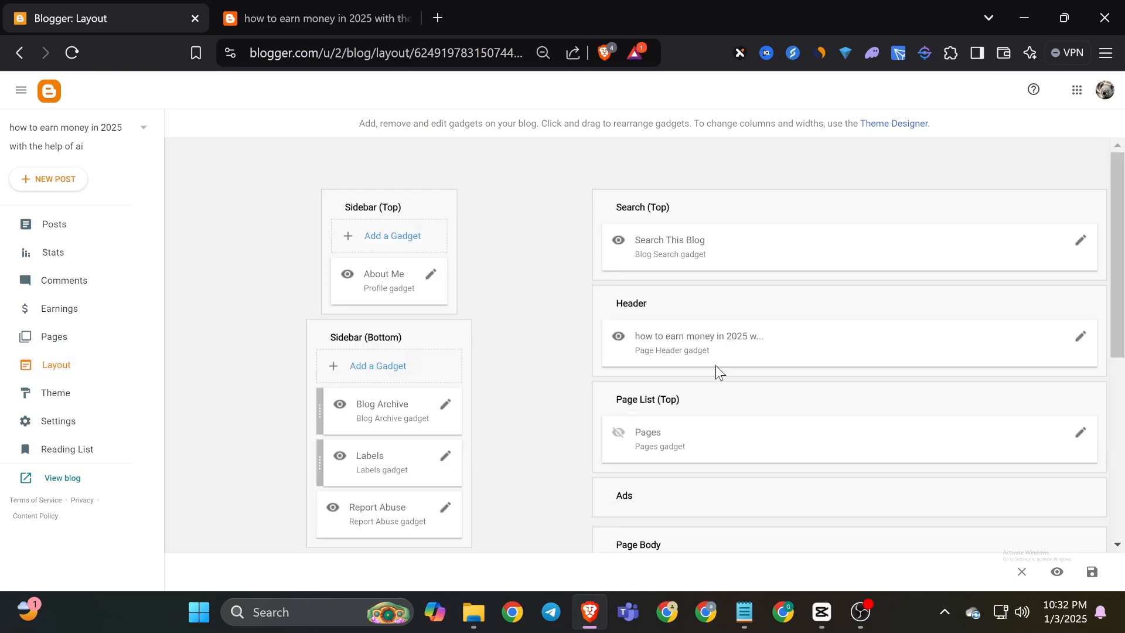
scroll(715, 370, "down", 6)
Apply the dark Emporio Technica theme to the blog
left_click(49, 392)
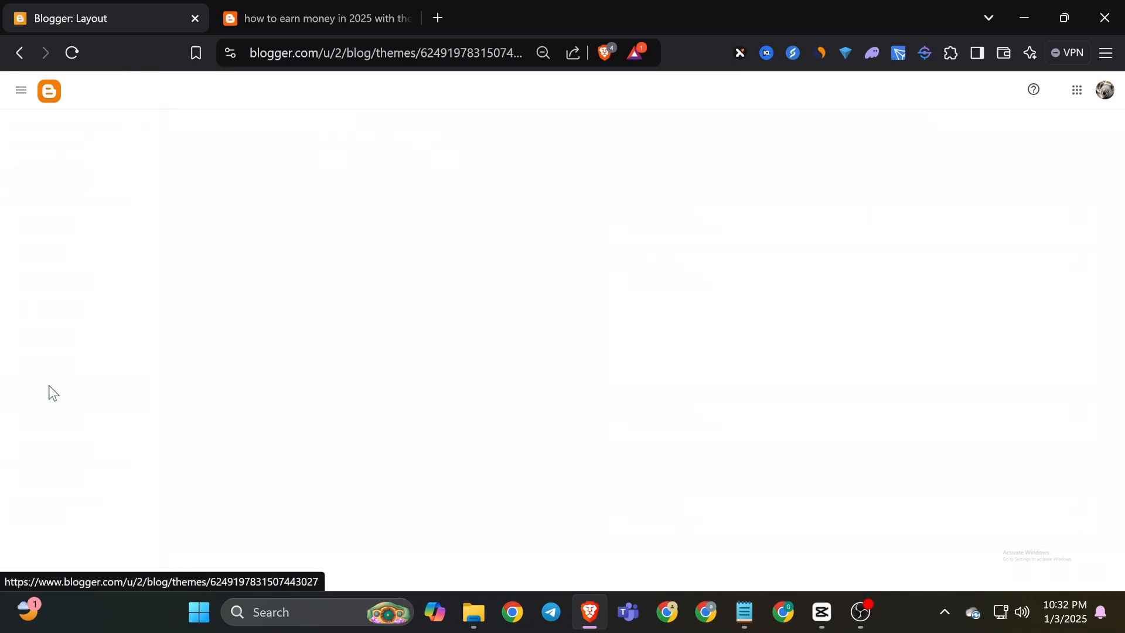
scroll(519, 238, "down", 15)
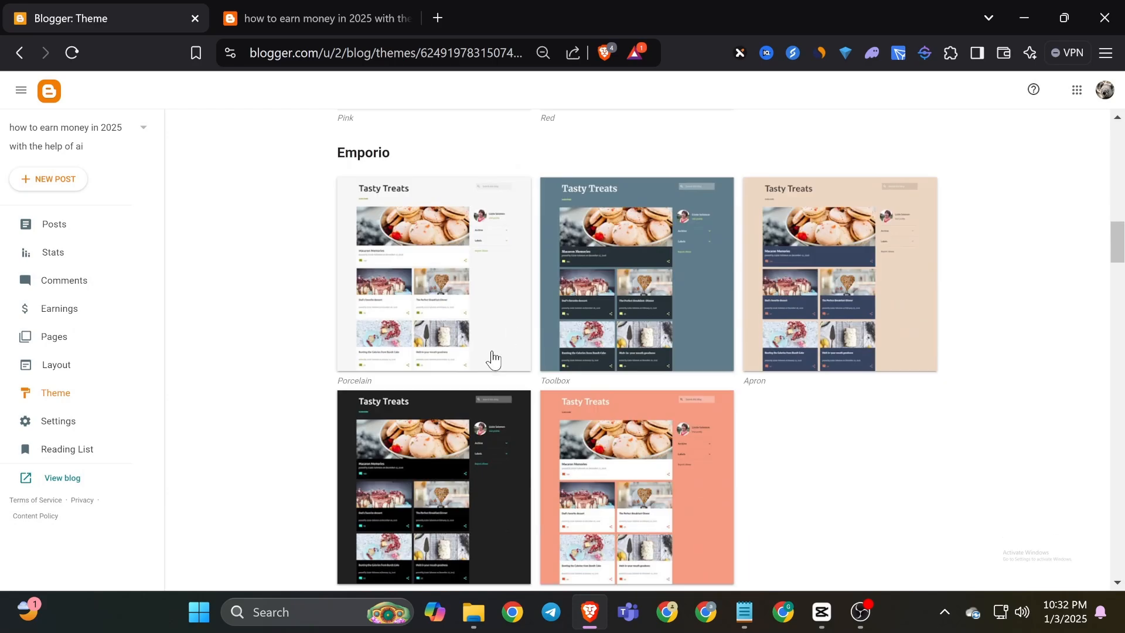
scroll(388, 410, "down", 3)
left_click(388, 407)
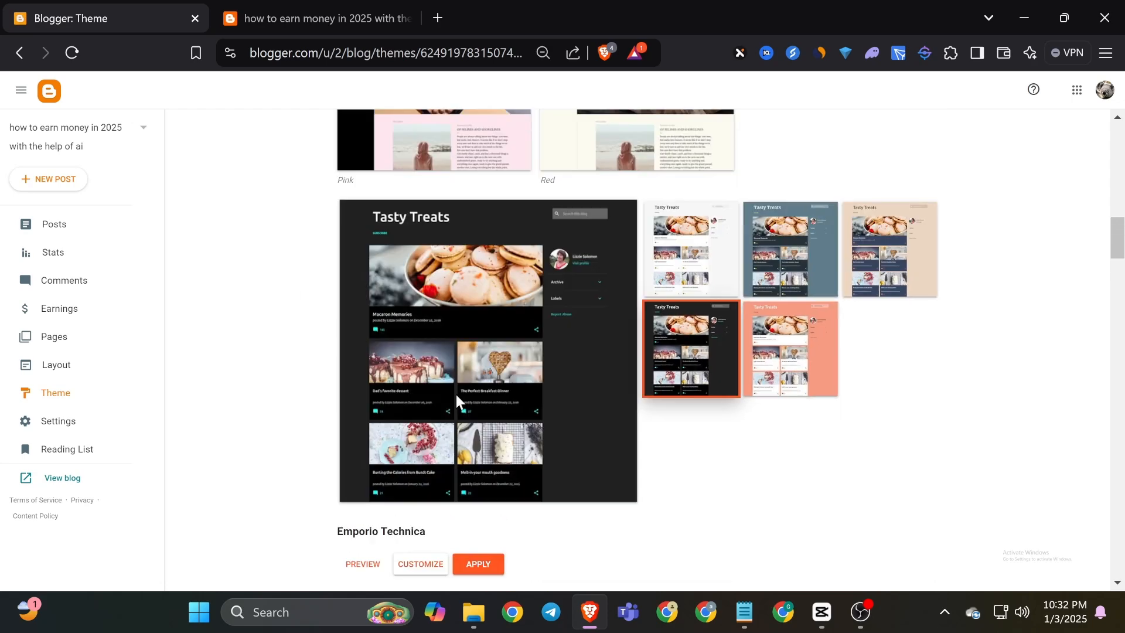
left_click(477, 479)
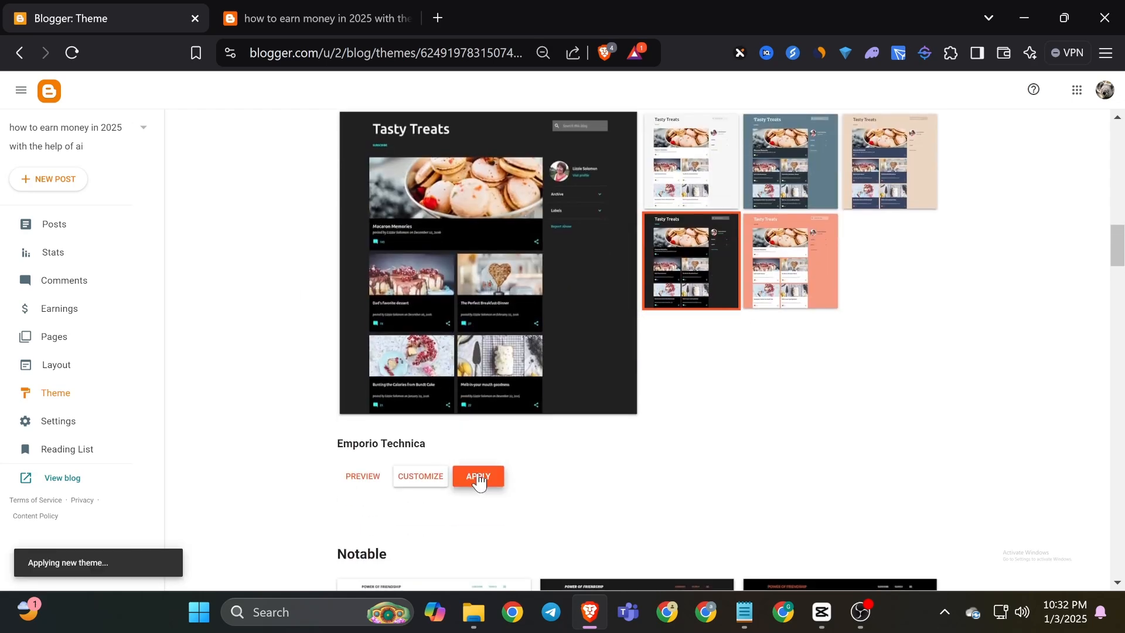
Customize the theme with the PNG of the AI wizard in a glowing cloak as uploaded background image, and save
left_click(428, 480)
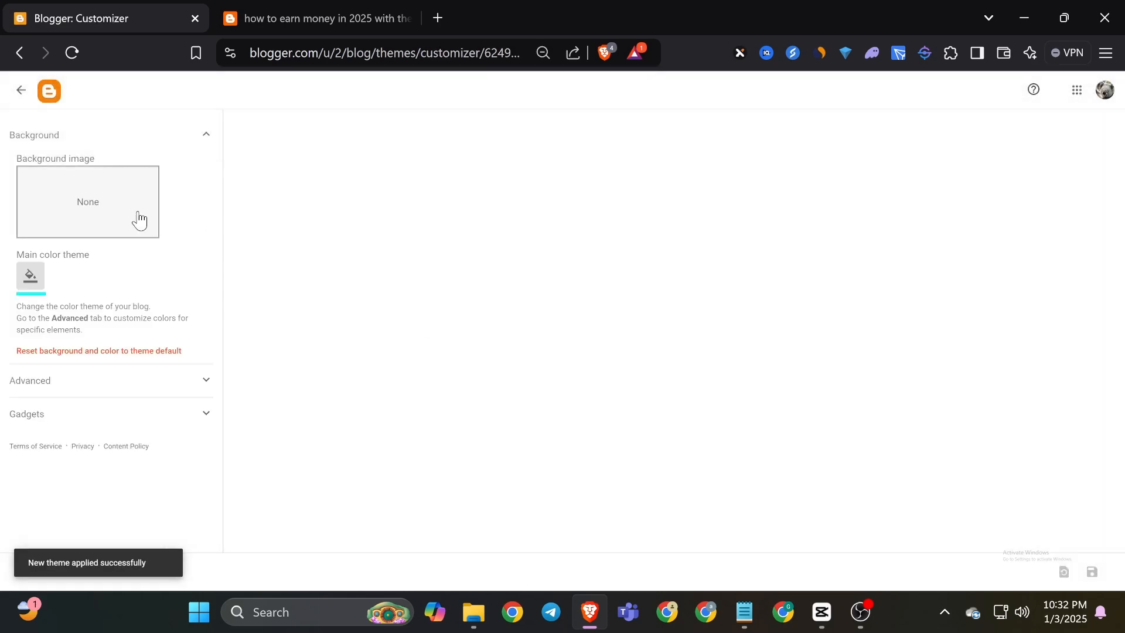
left_click(137, 219)
left_click(373, 204)
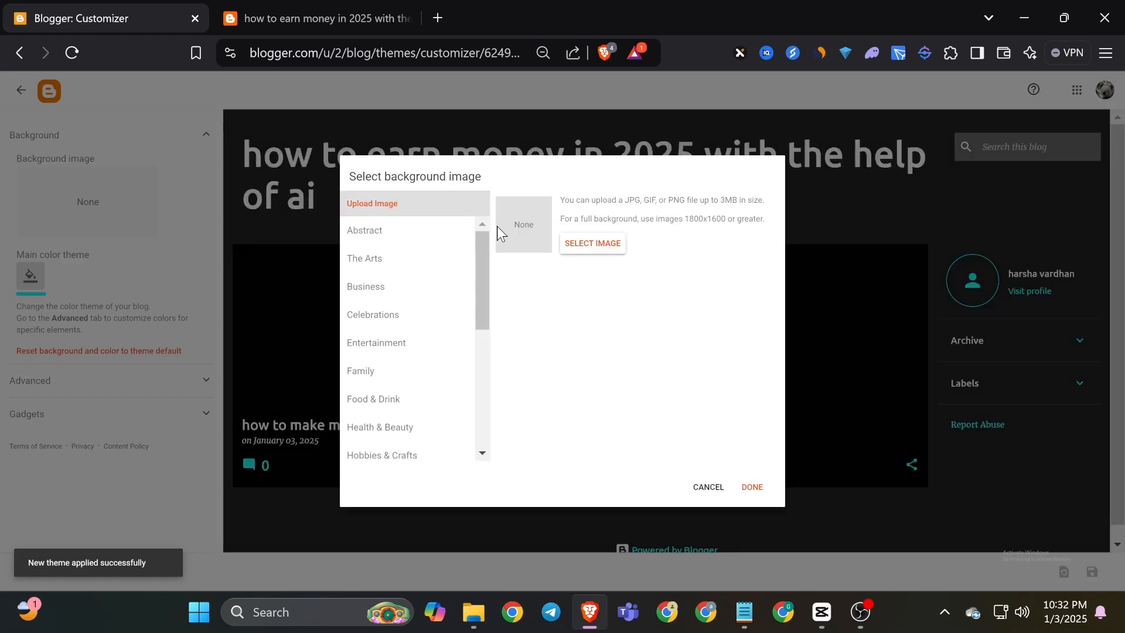
left_click(593, 243)
scroll(411, 264, "down", 10)
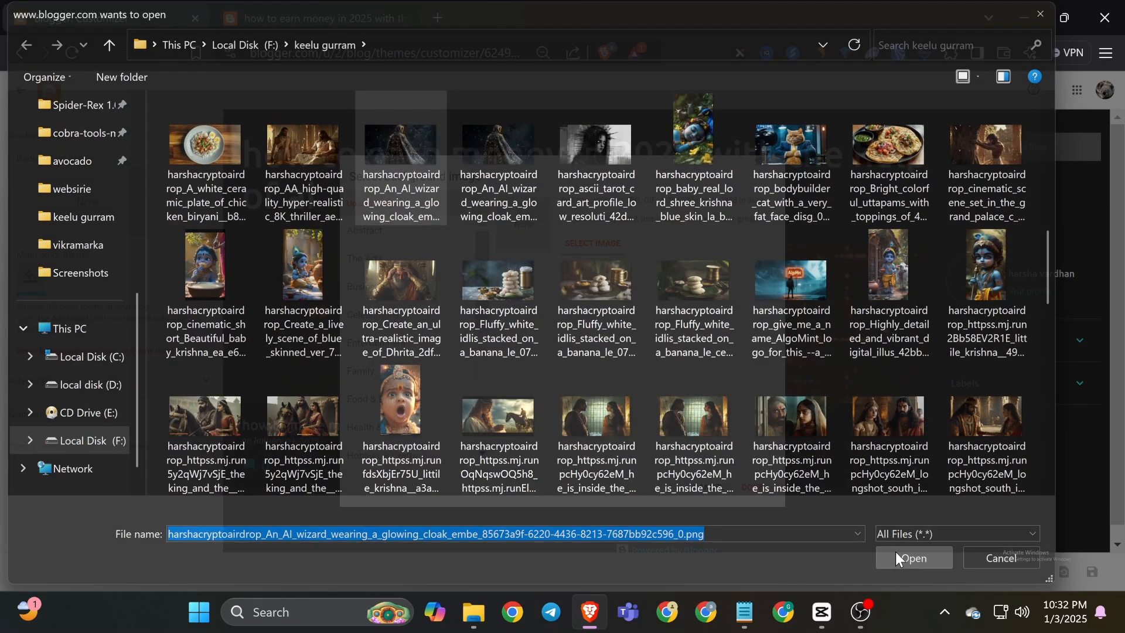
left_click(916, 560)
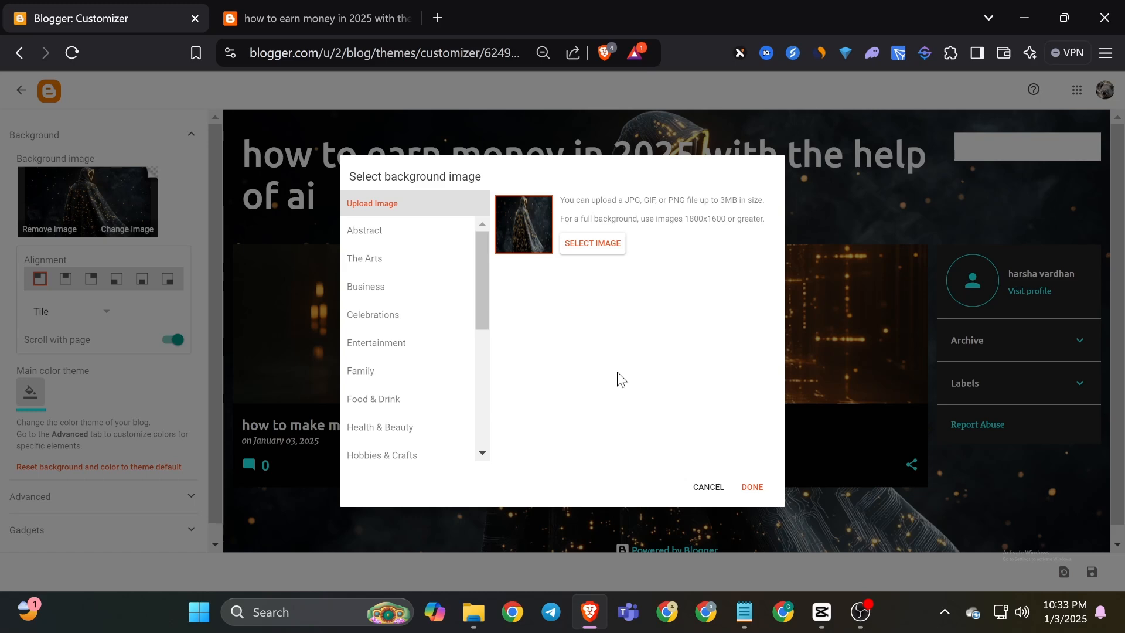
left_click(754, 490)
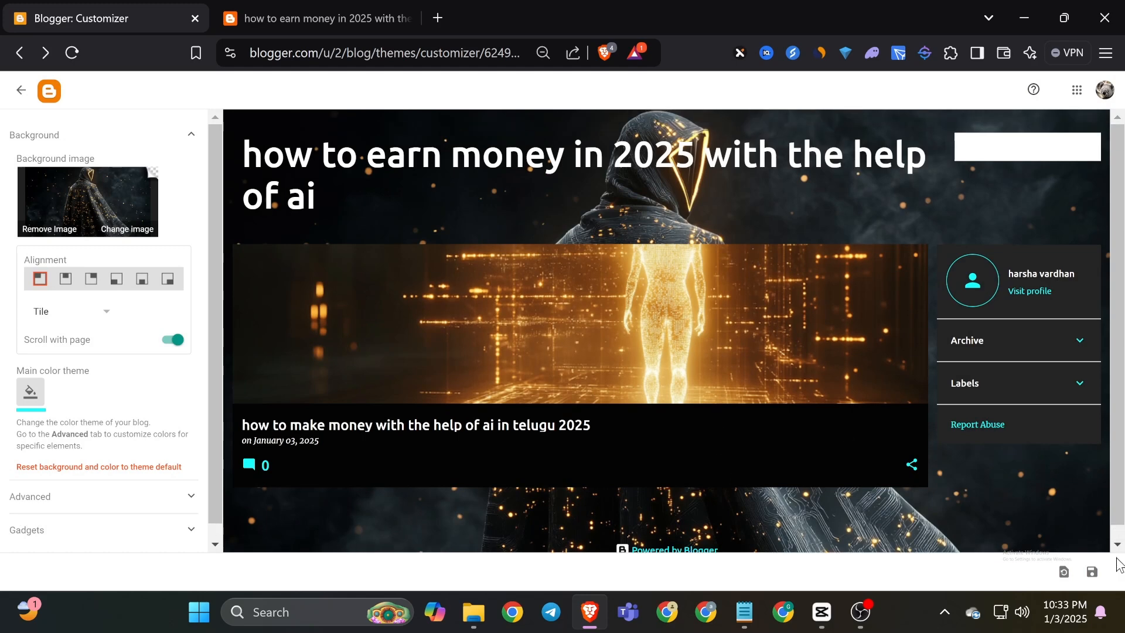
left_click(1091, 571)
Examine the theme's advanced body background, font and color options, and return to the theme overview
scroll(152, 381, "down", 1)
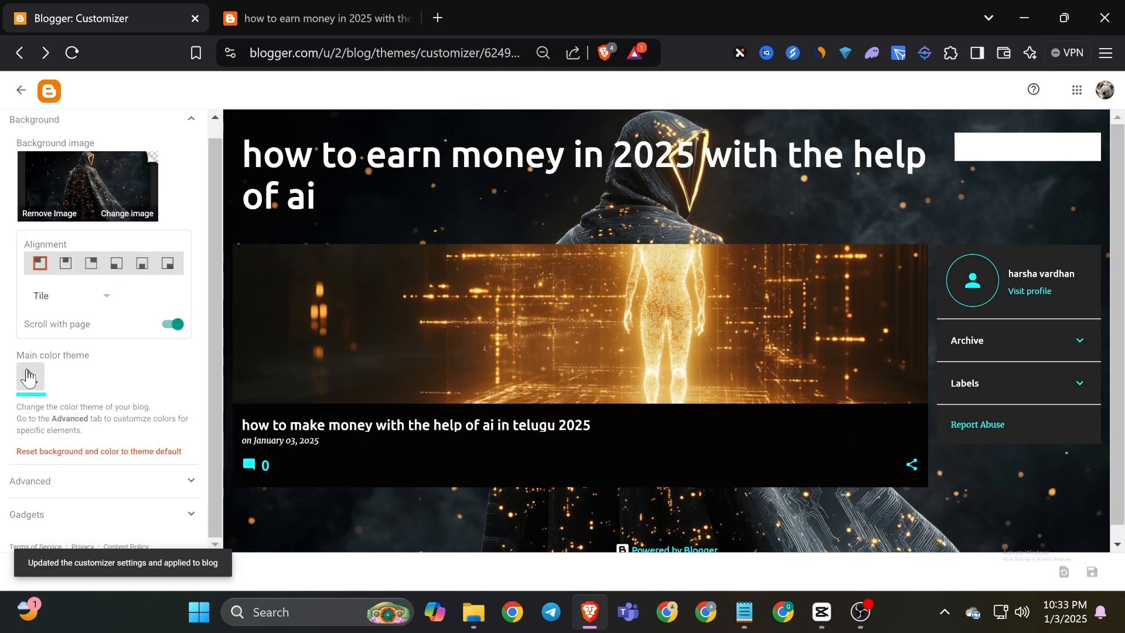
left_click(85, 483)
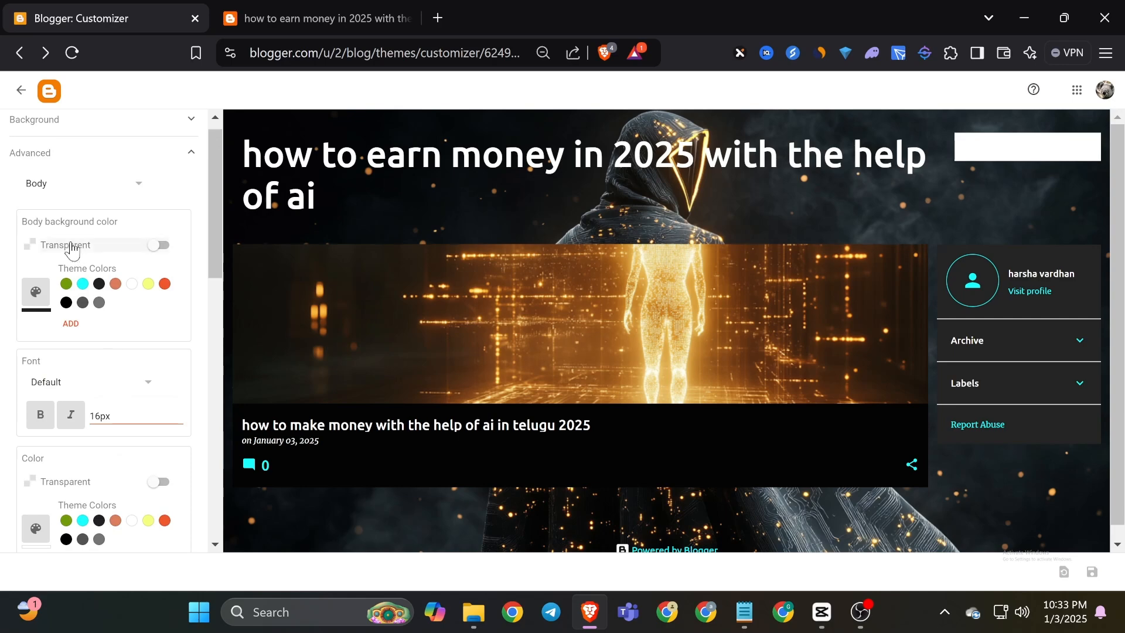
scroll(96, 357, "down", 10)
scroll(108, 335, "up", 8)
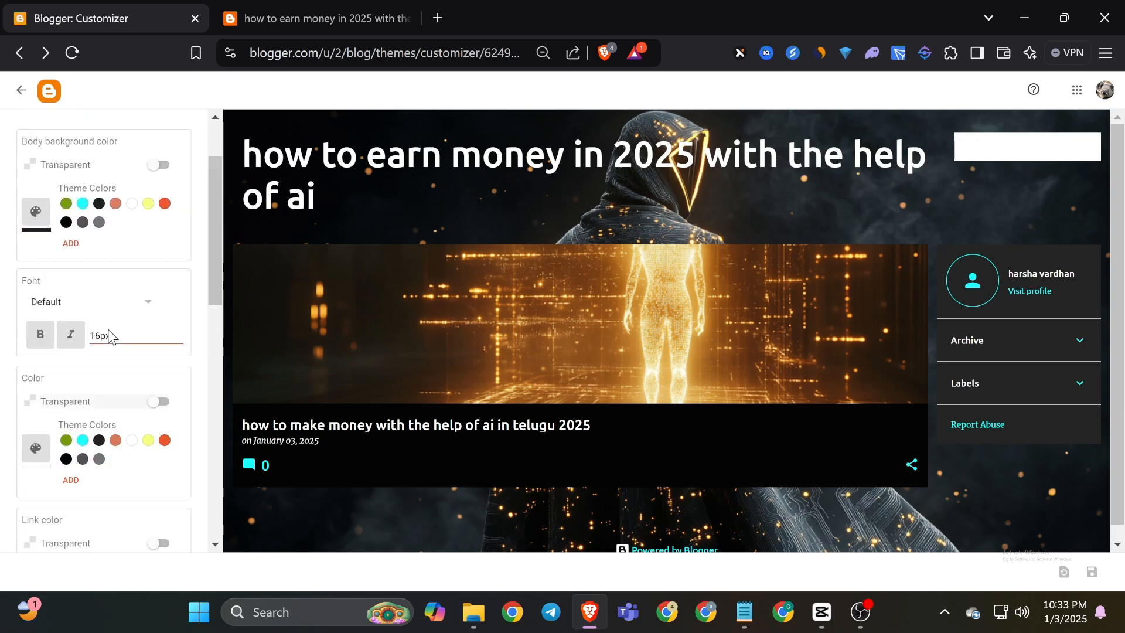
scroll(108, 335, "up", 2)
left_click(21, 90)
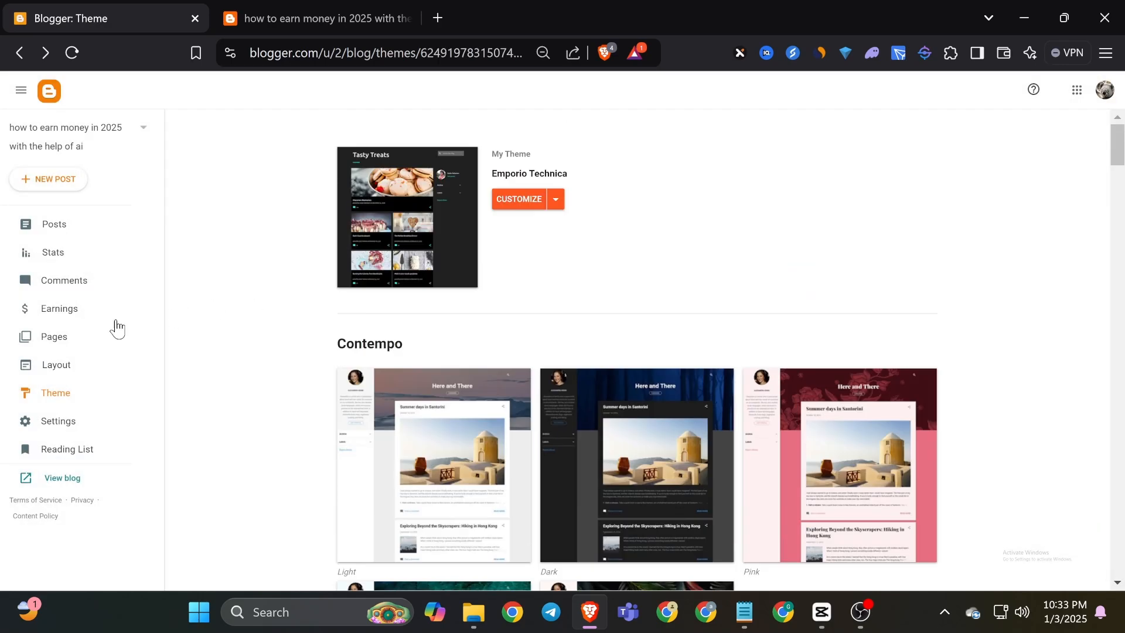
Set the blog language to Telugu in the blog's basic settings and save it
left_click(103, 420)
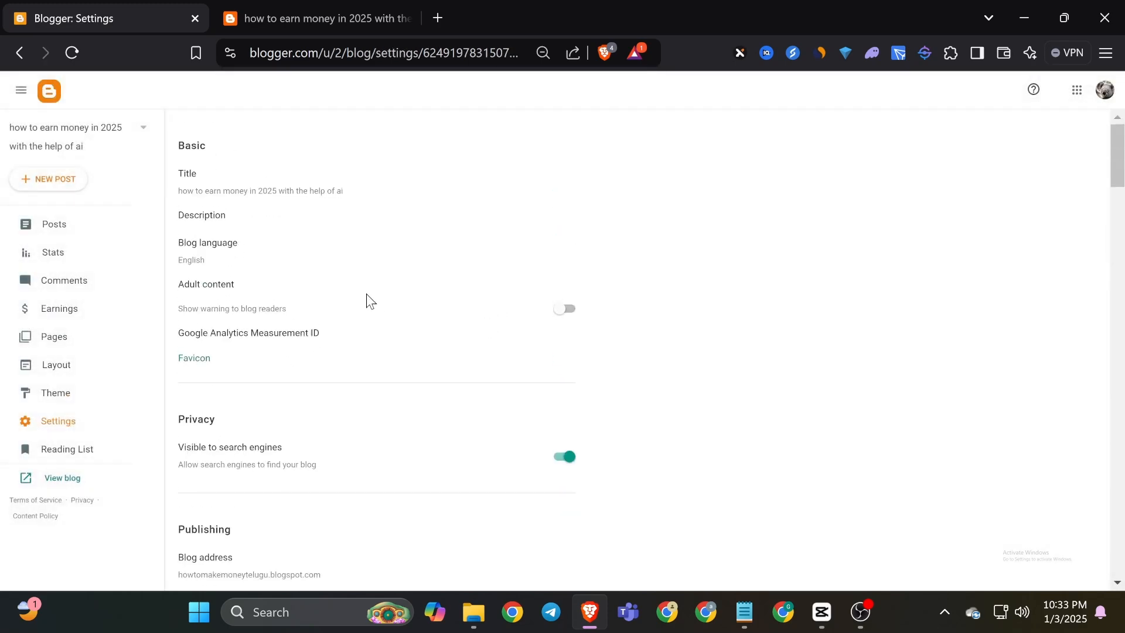
left_click(202, 258)
scroll(508, 323, "down", 6)
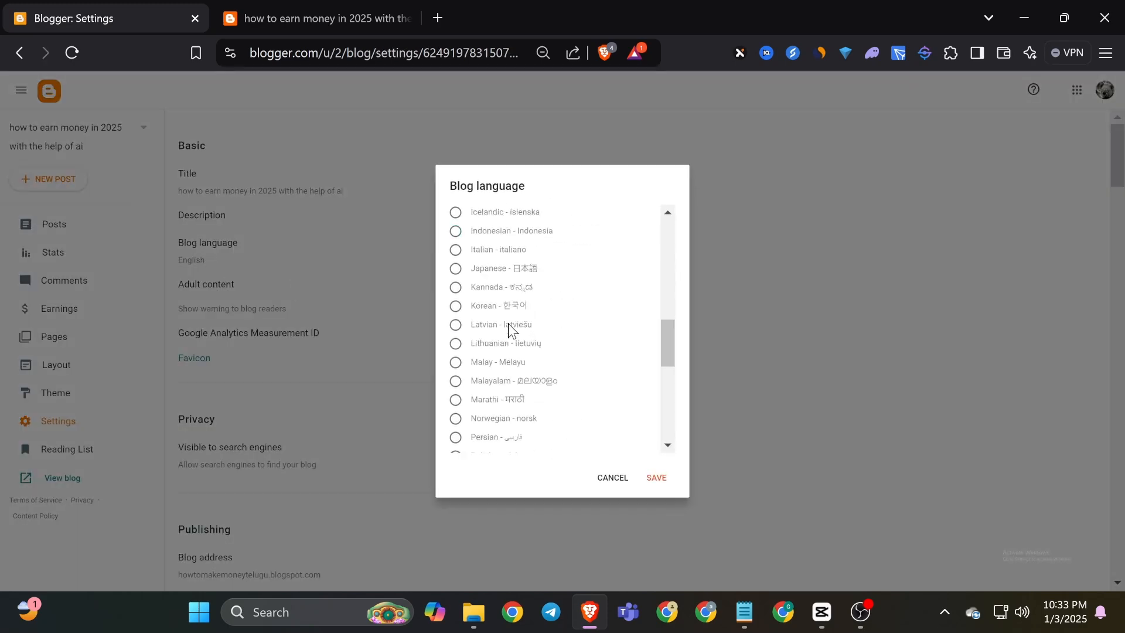
scroll(502, 346, "down", 6)
scroll(495, 364, "up", 4)
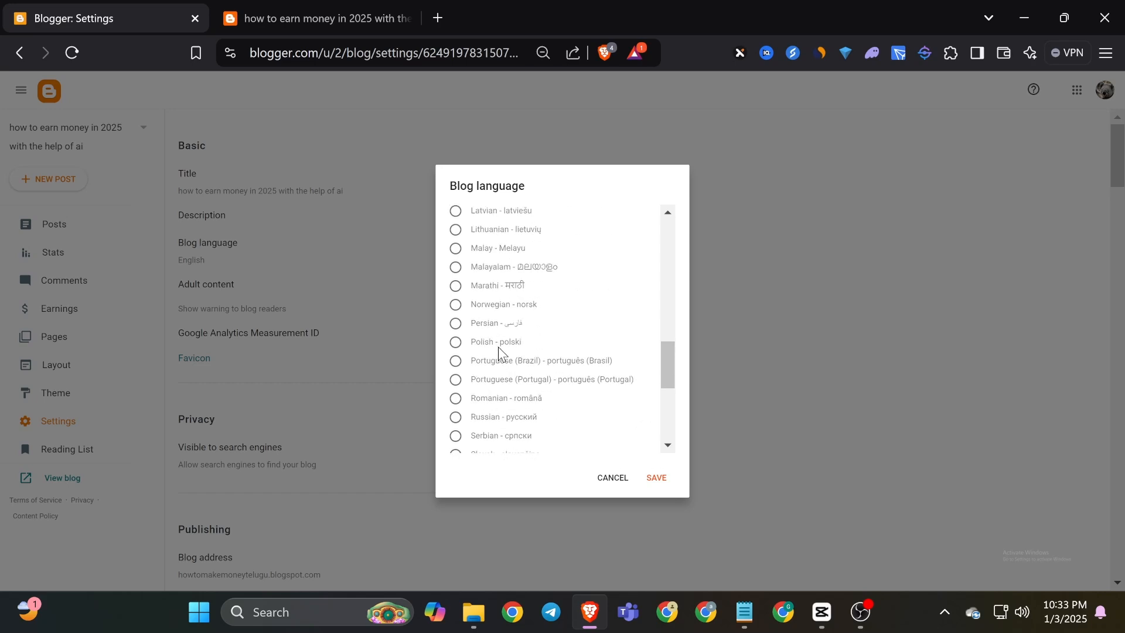
scroll(499, 348, "down", 3)
left_click(462, 410)
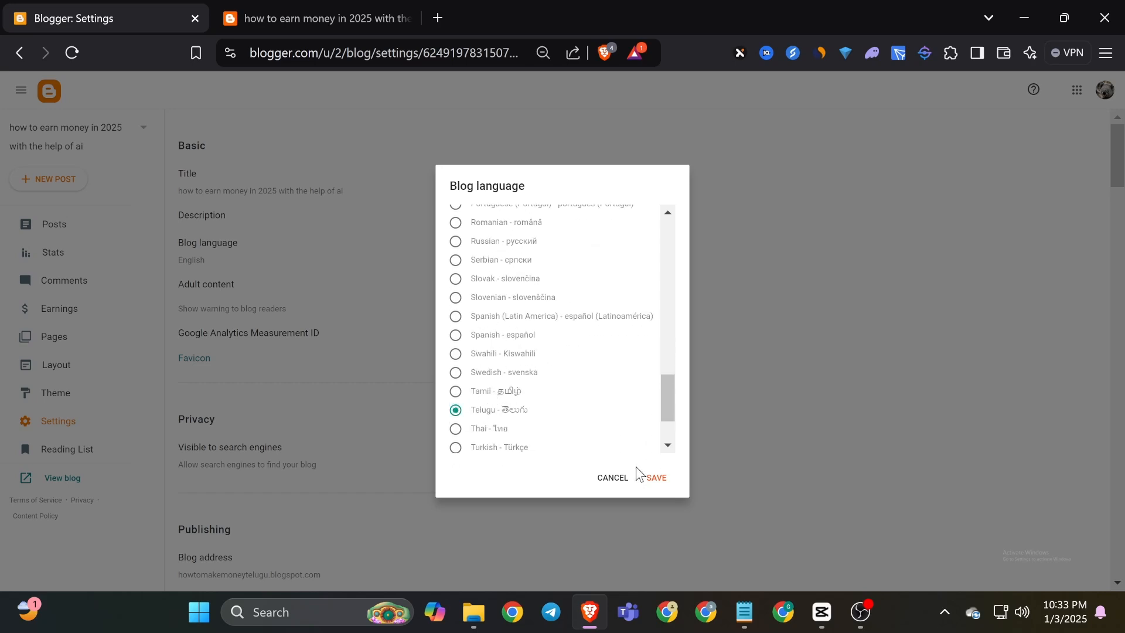
left_click(646, 467)
Set the blog's time zone to (GMT+05:30) India Standard Time – Kolkata in the formatting settings and save it
scroll(284, 306, "down", 9)
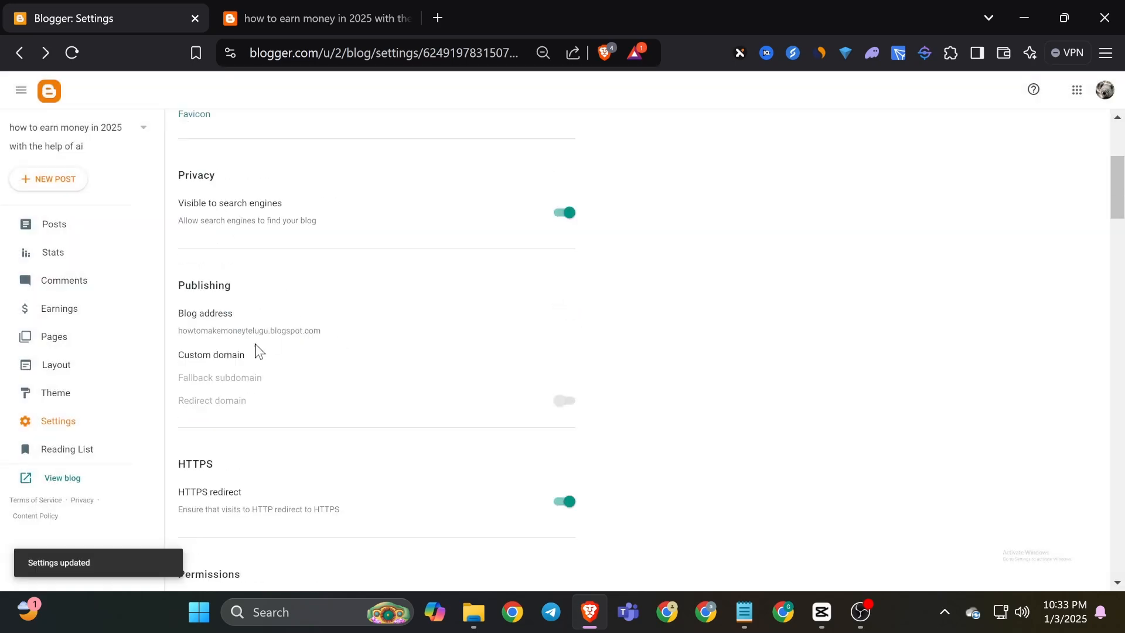
scroll(346, 307, "down", 10)
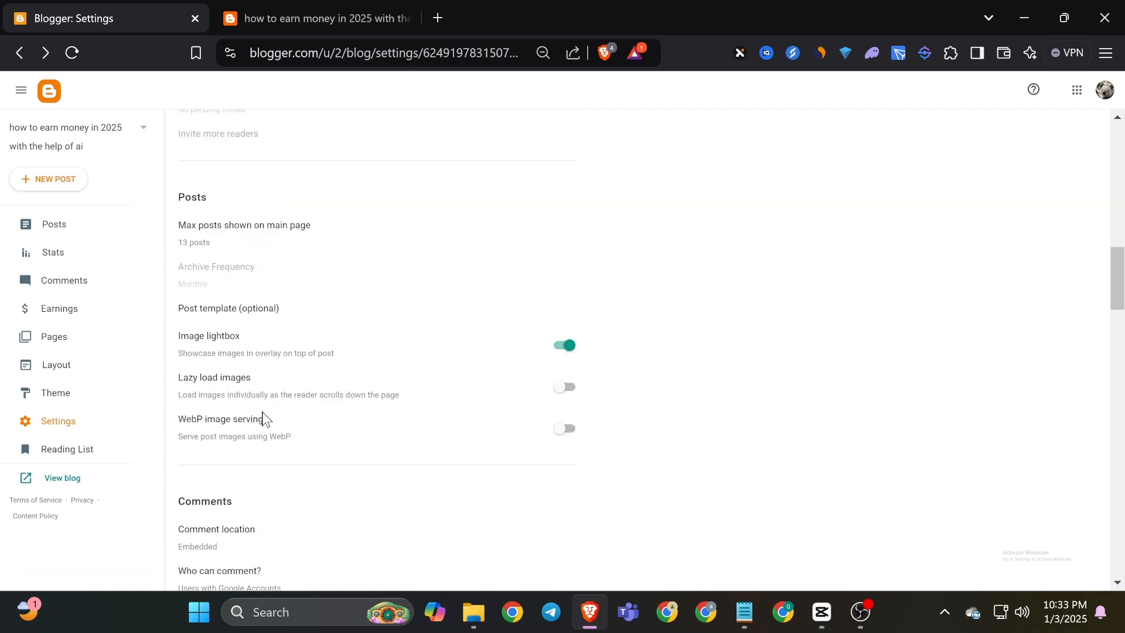
scroll(215, 367, "down", 12)
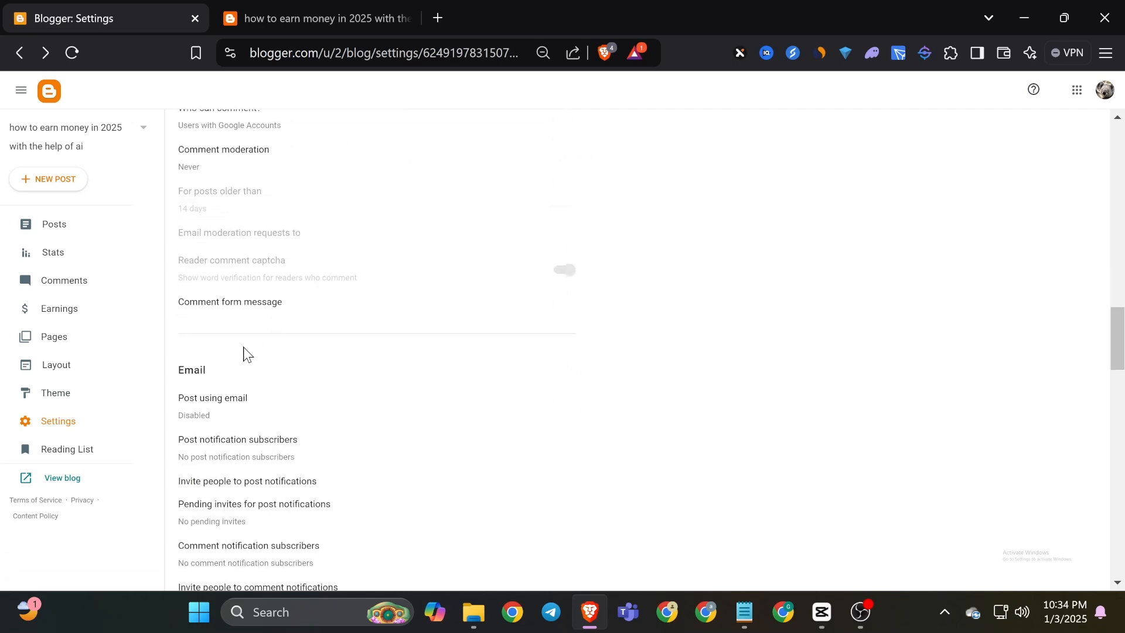
scroll(270, 364, "down", 2)
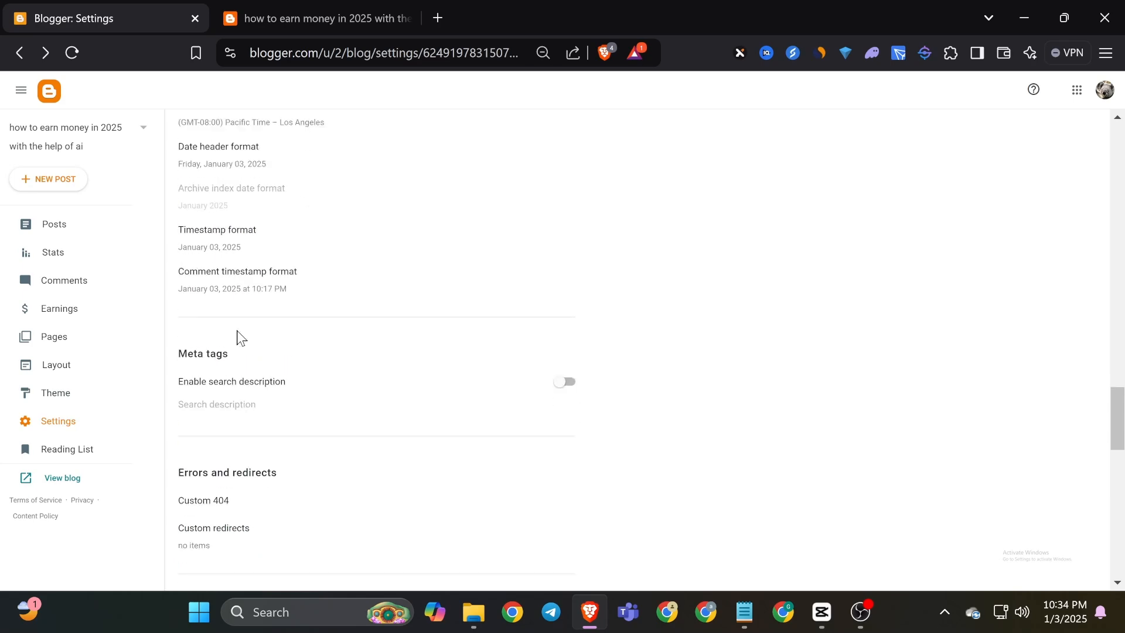
scroll(276, 203, "up", 1)
left_click(257, 205)
scroll(441, 337, "down", 10)
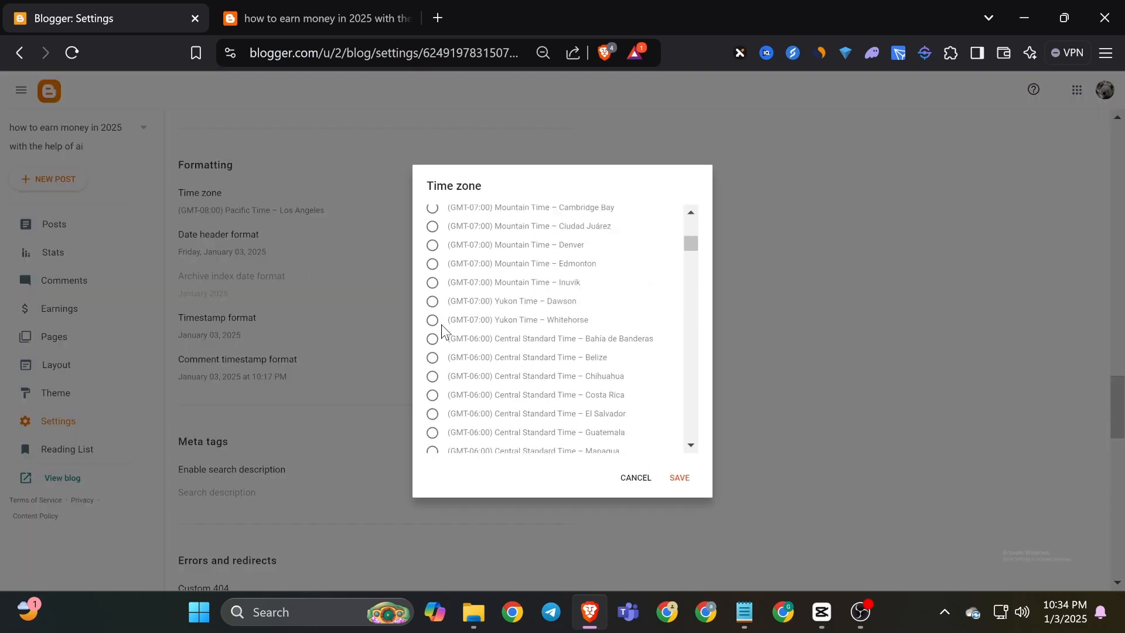
scroll(441, 337, "up", 3)
scroll(440, 331, "down", 5)
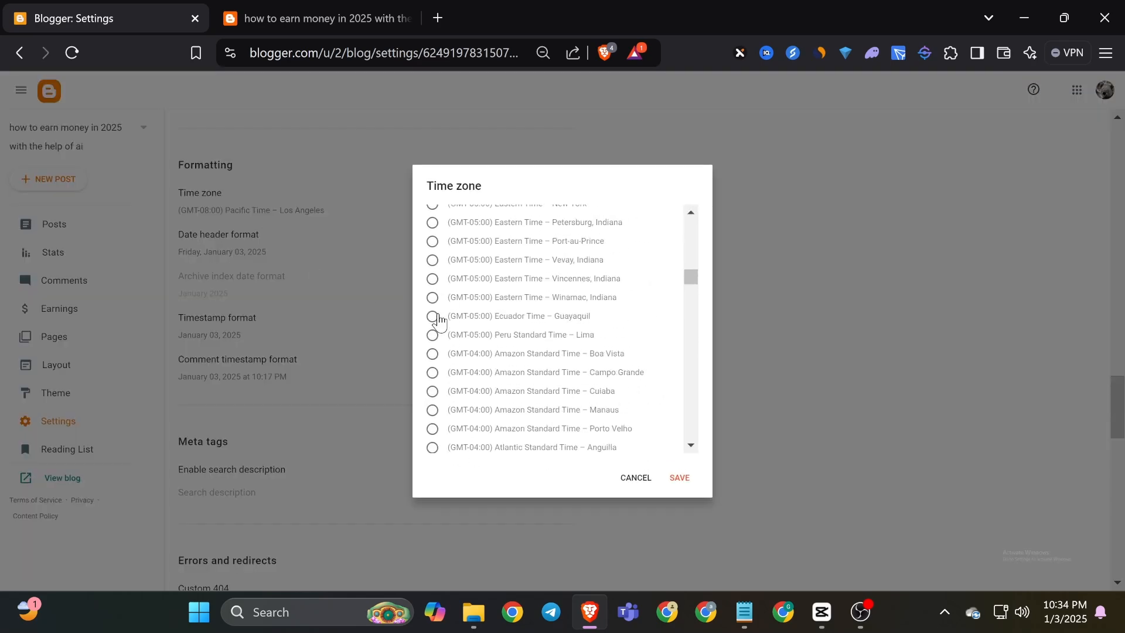
scroll(440, 319, "up", 5)
scroll(440, 319, "up", 3)
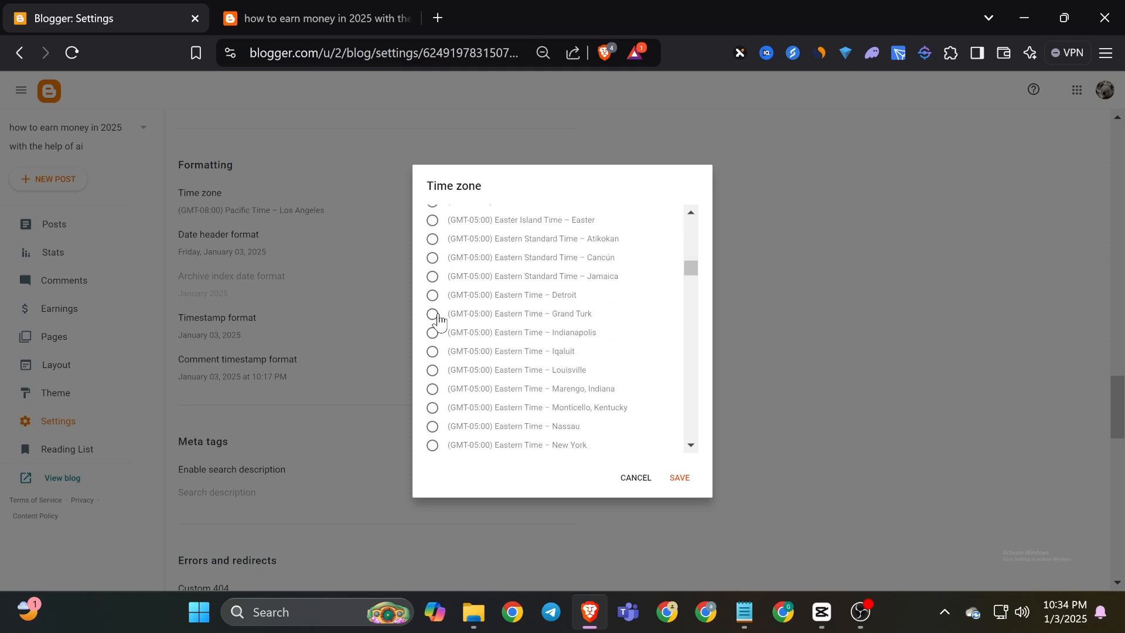
scroll(440, 320, "down", 3)
scroll(440, 319, "up", 9)
scroll(441, 321, "down", 3)
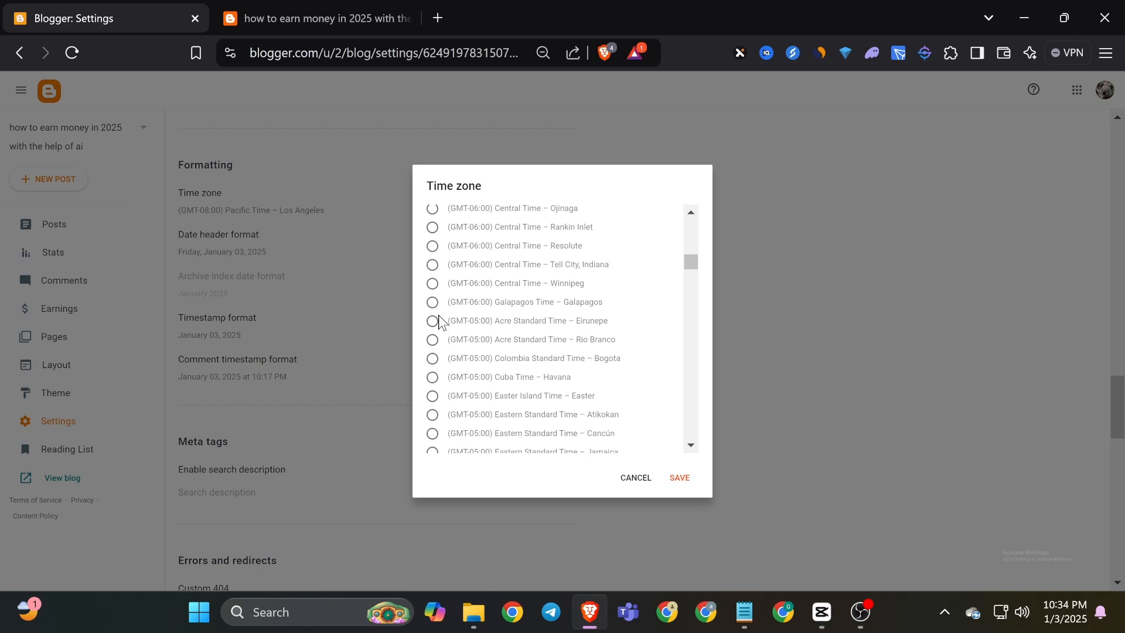
scroll(439, 321, "down", 3)
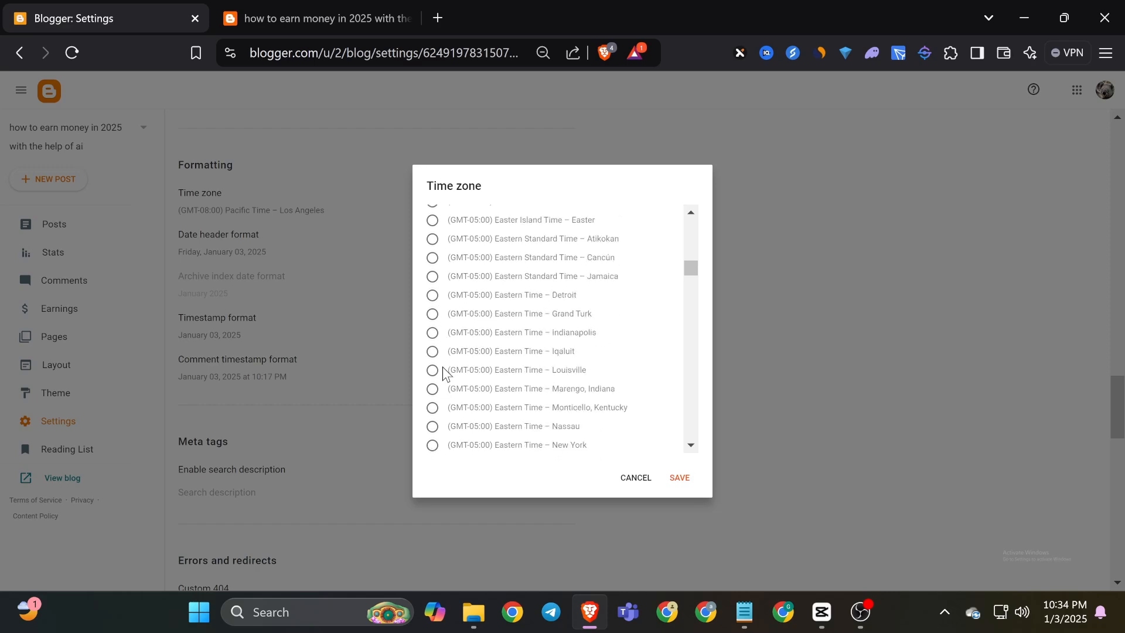
scroll(452, 375, "down", 3)
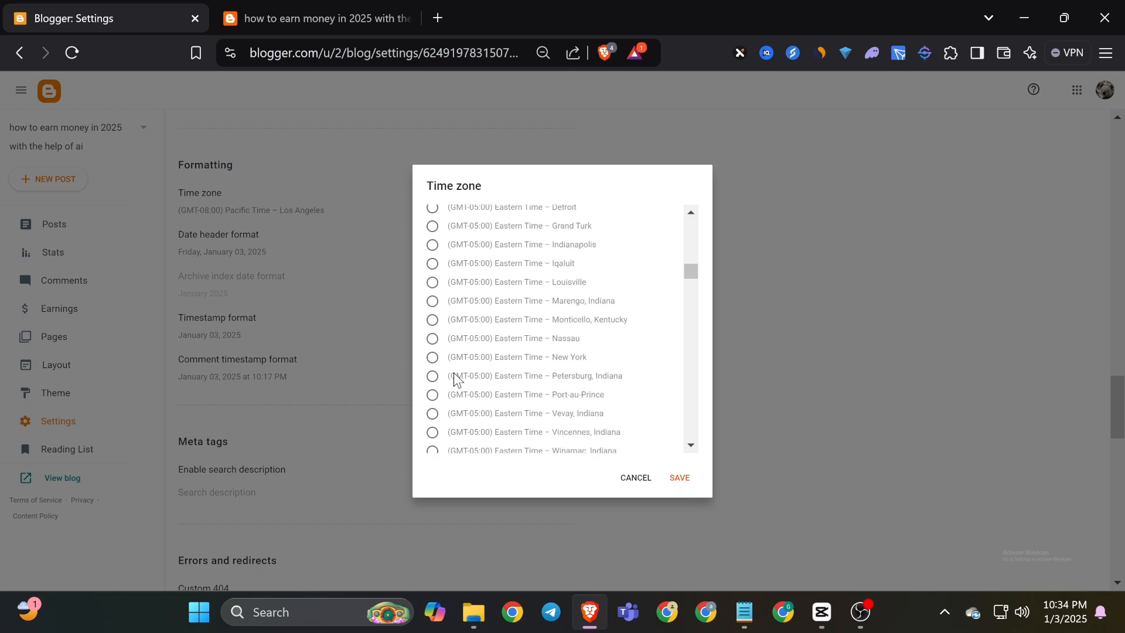
scroll(454, 378, "up", 8)
scroll(455, 378, "down", 15)
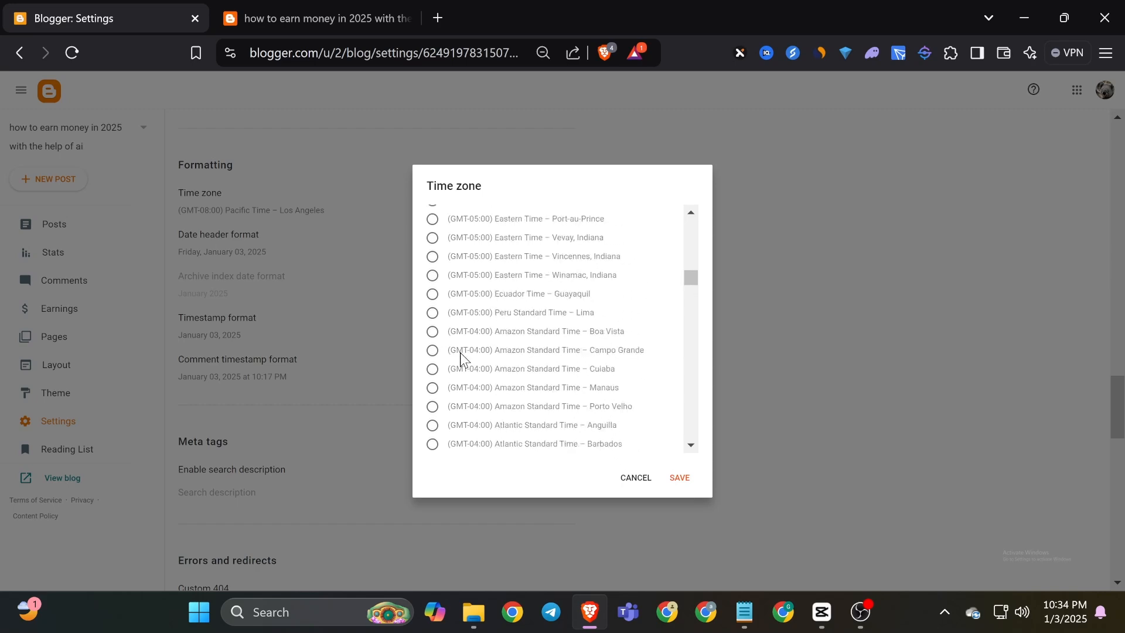
scroll(459, 375, "up", 5)
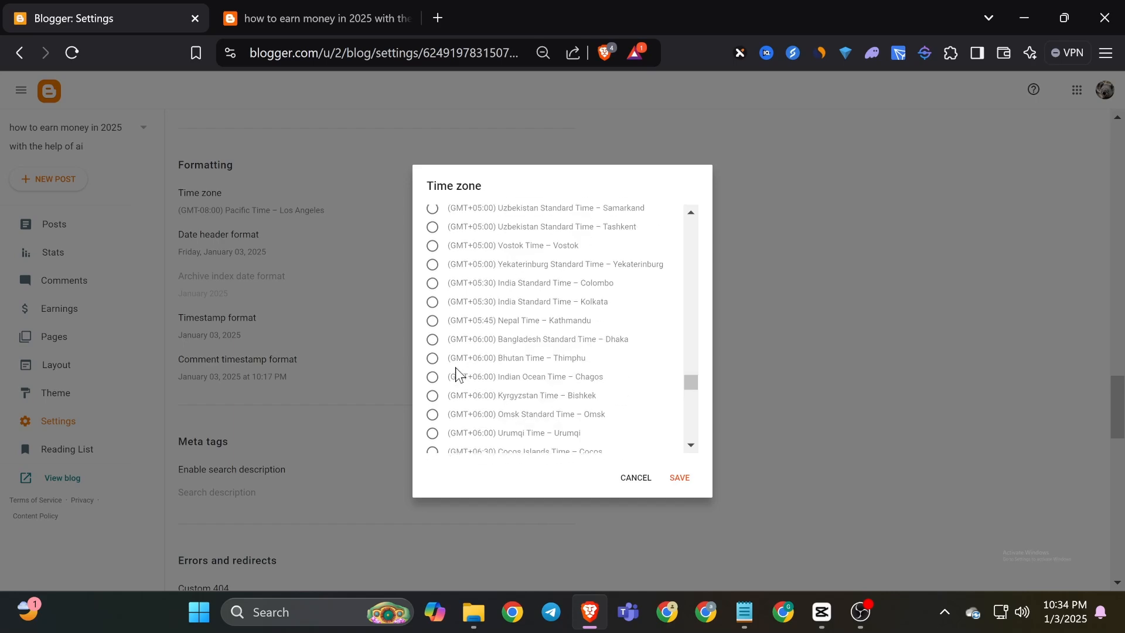
left_click(432, 388)
left_click(680, 477)
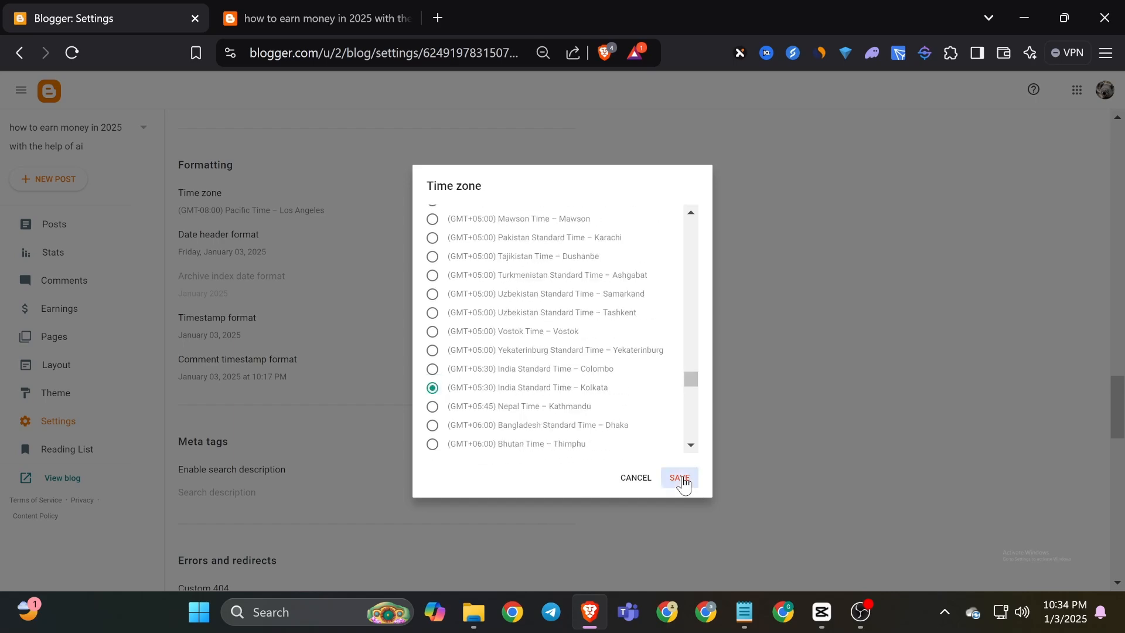
Examine the remaining blog settings and the fields of the user profile editing page, and close the profile page
scroll(338, 375, "down", 10)
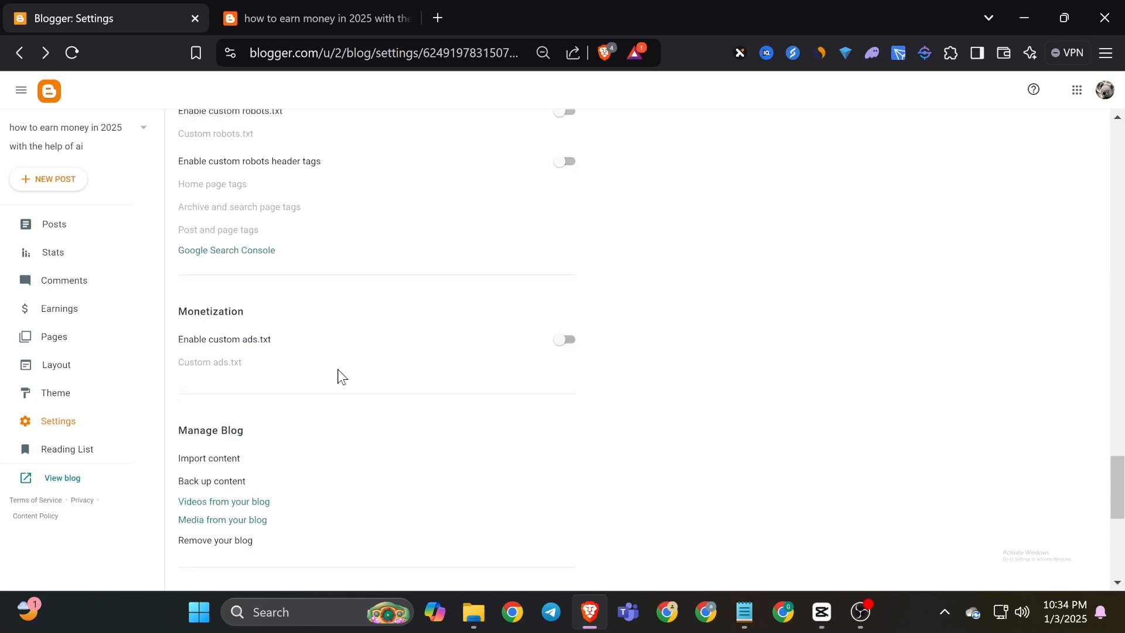
scroll(338, 370, "down", 1)
scroll(338, 370, "down", 3)
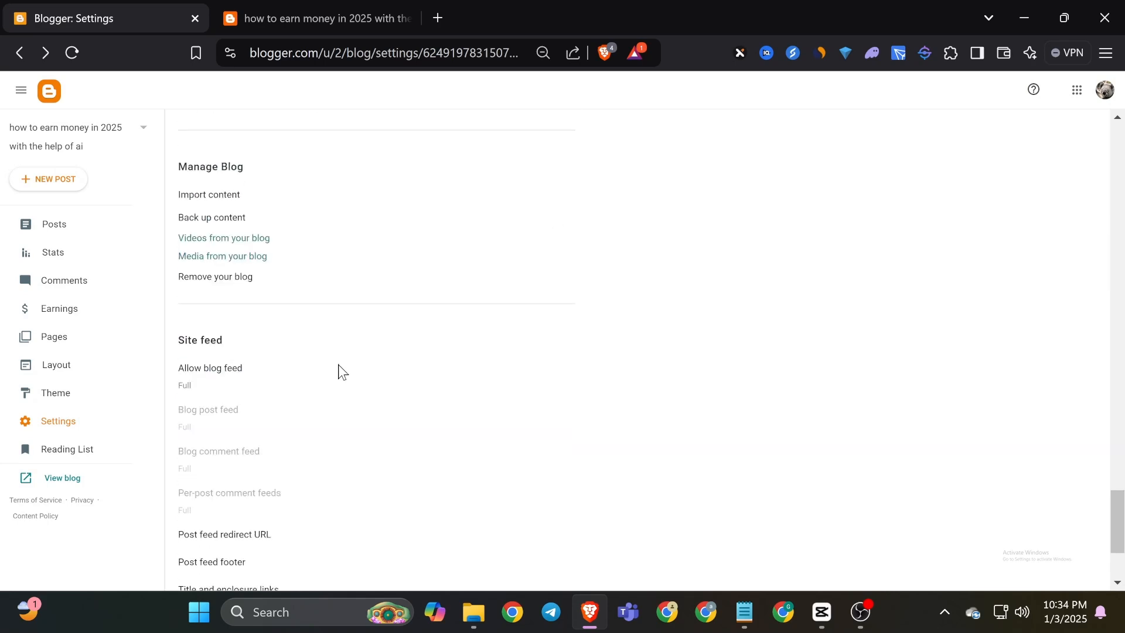
scroll(228, 382, "down", 3)
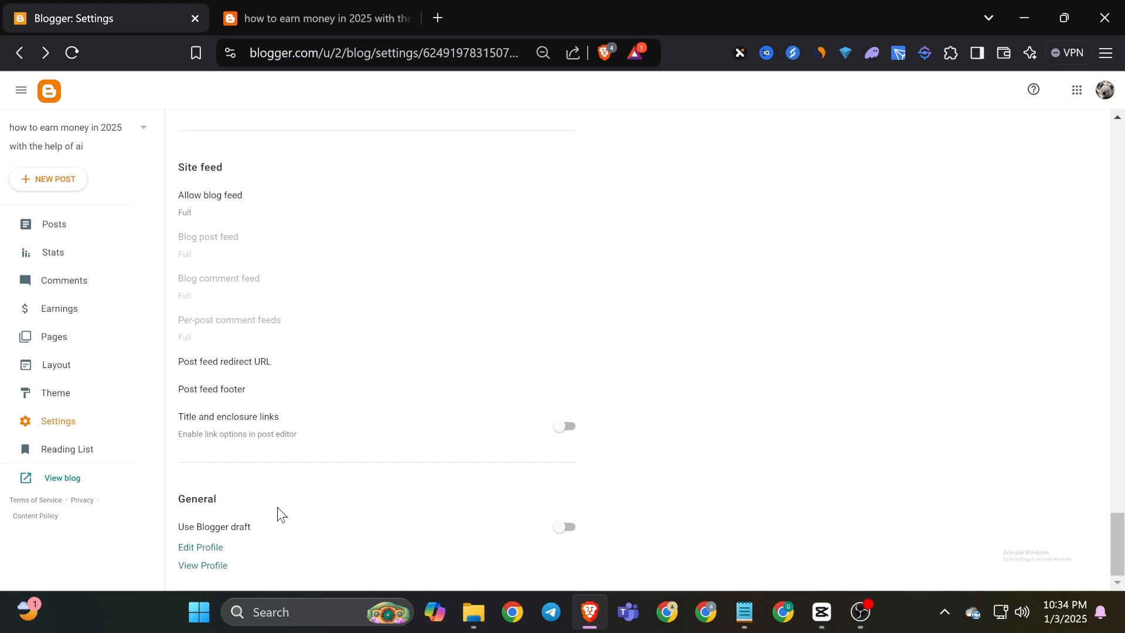
left_click(200, 547)
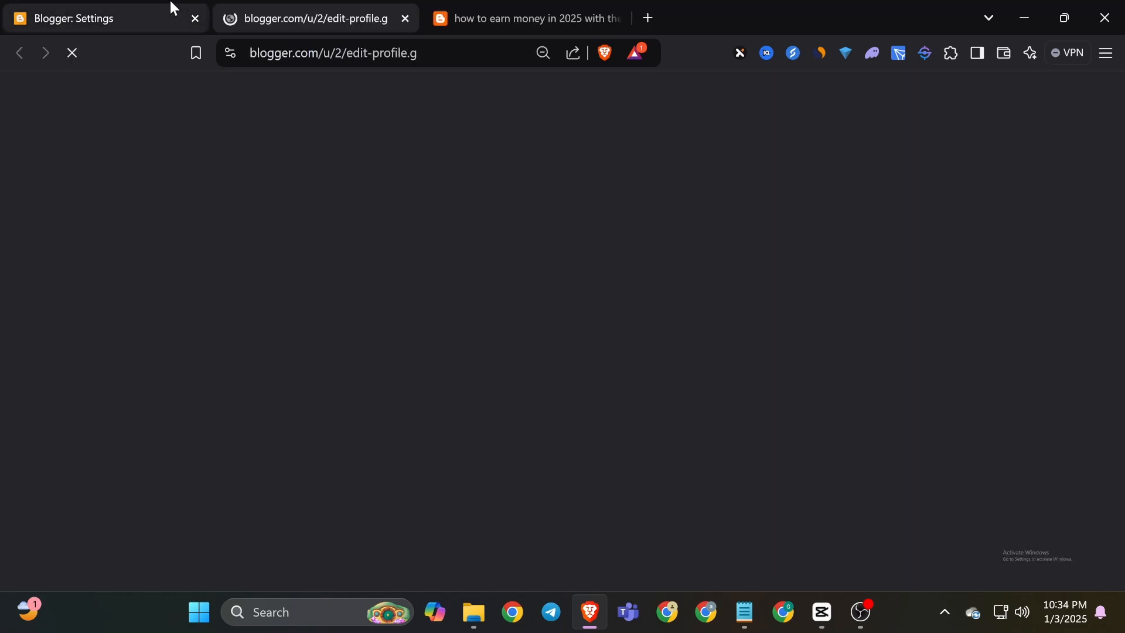
scroll(409, 280, "down", 2)
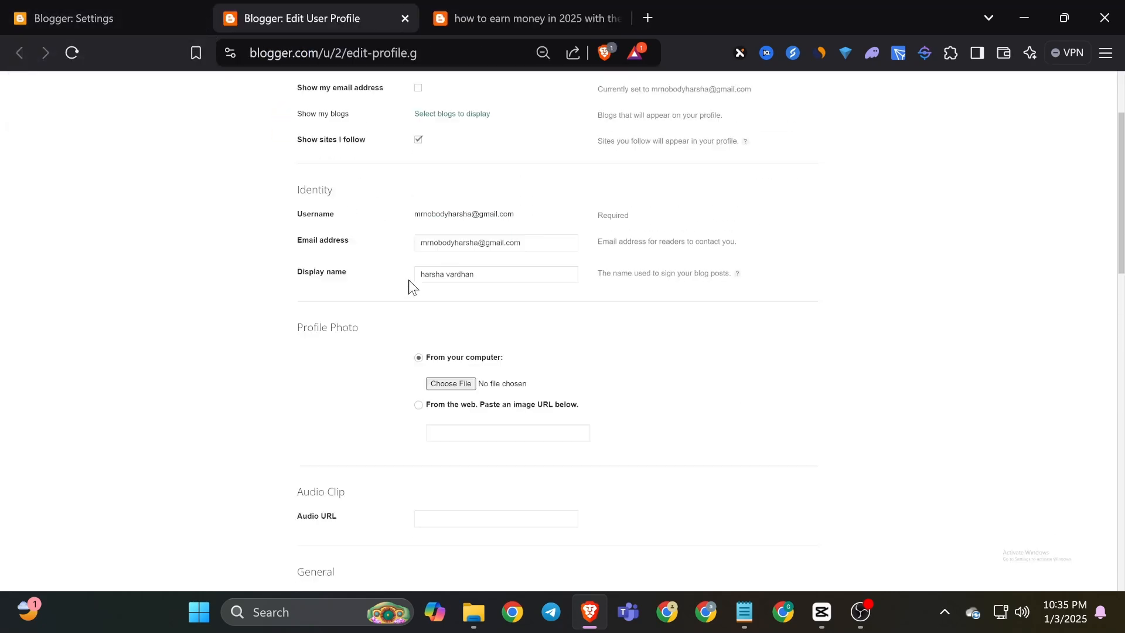
scroll(409, 279, "down", 6)
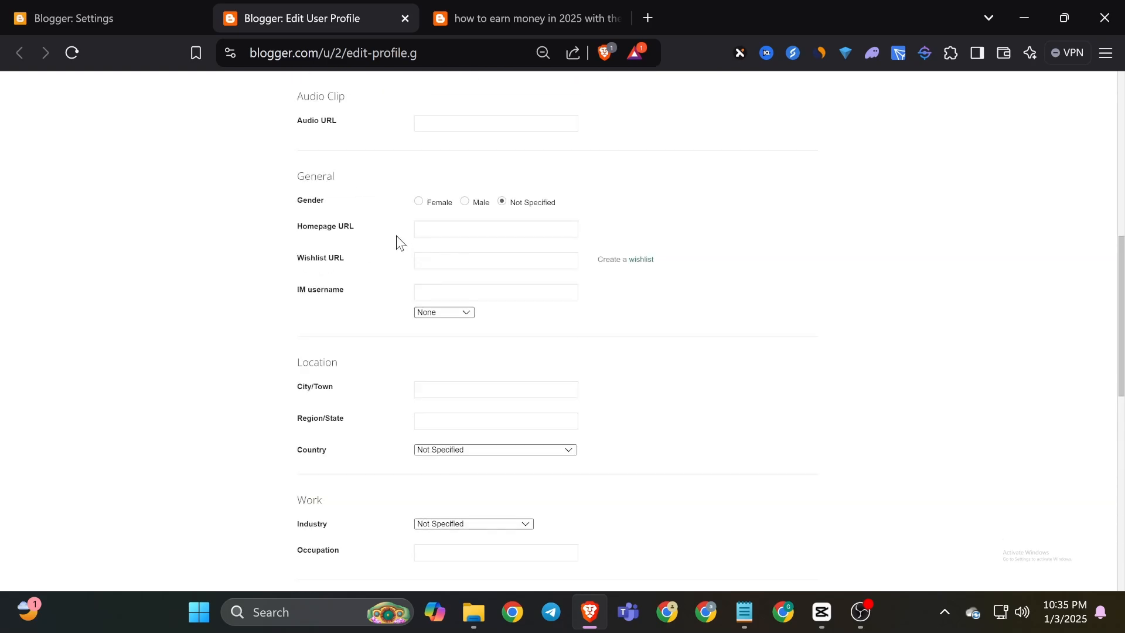
scroll(396, 244, "down", 10)
left_click(405, 18)
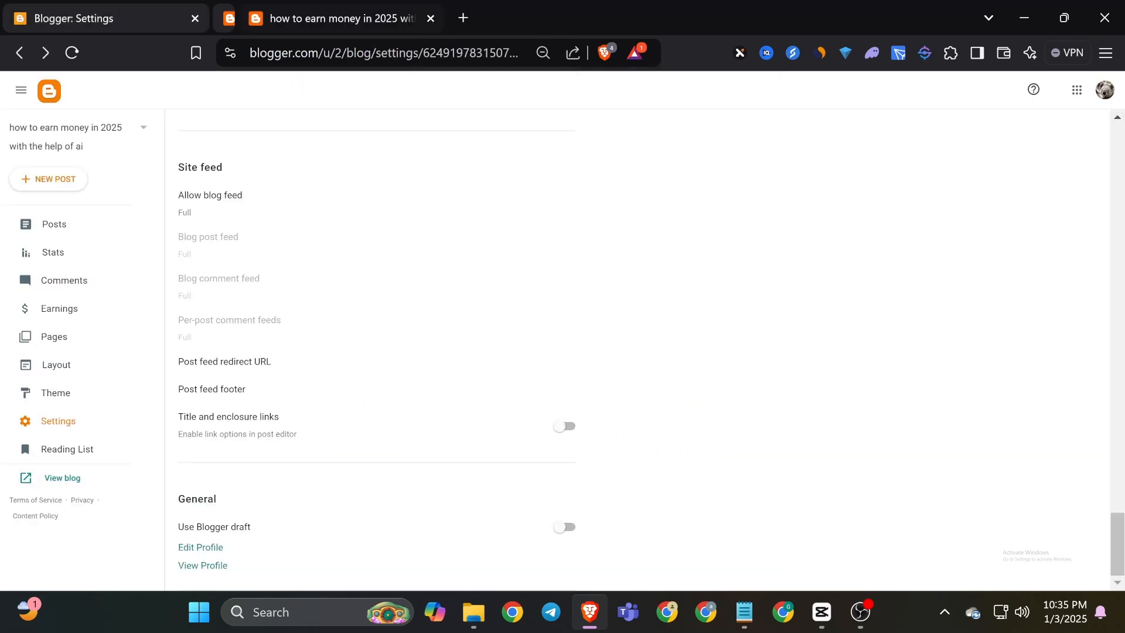
View the live blog in a new tab and examine its homepage with the customized theme
left_click(87, 478)
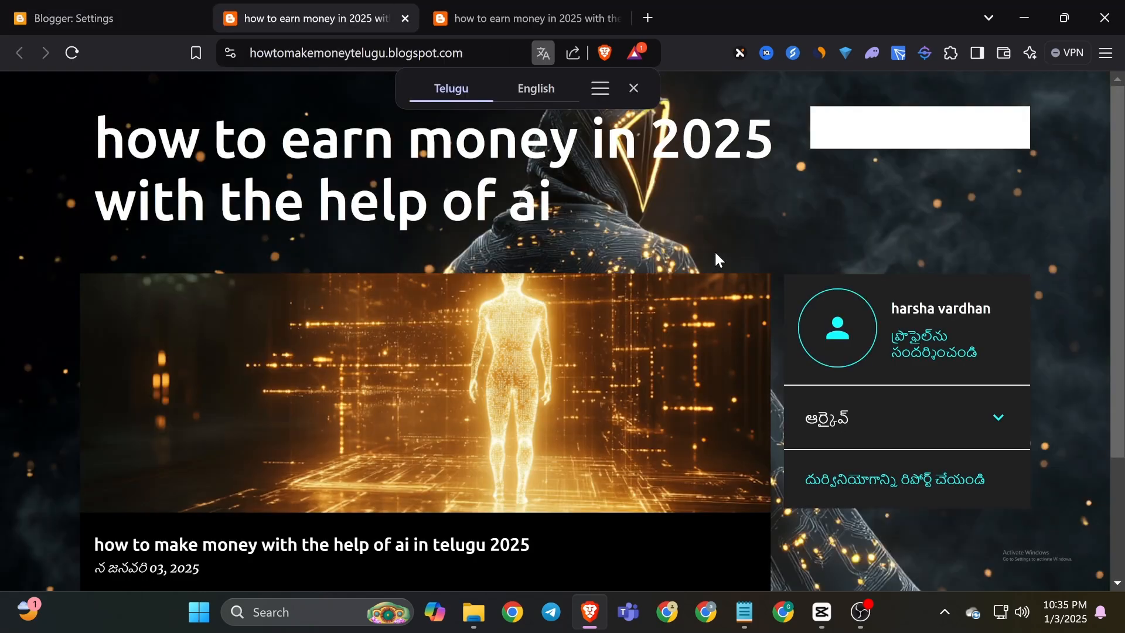
scroll(695, 217, "down", 3)
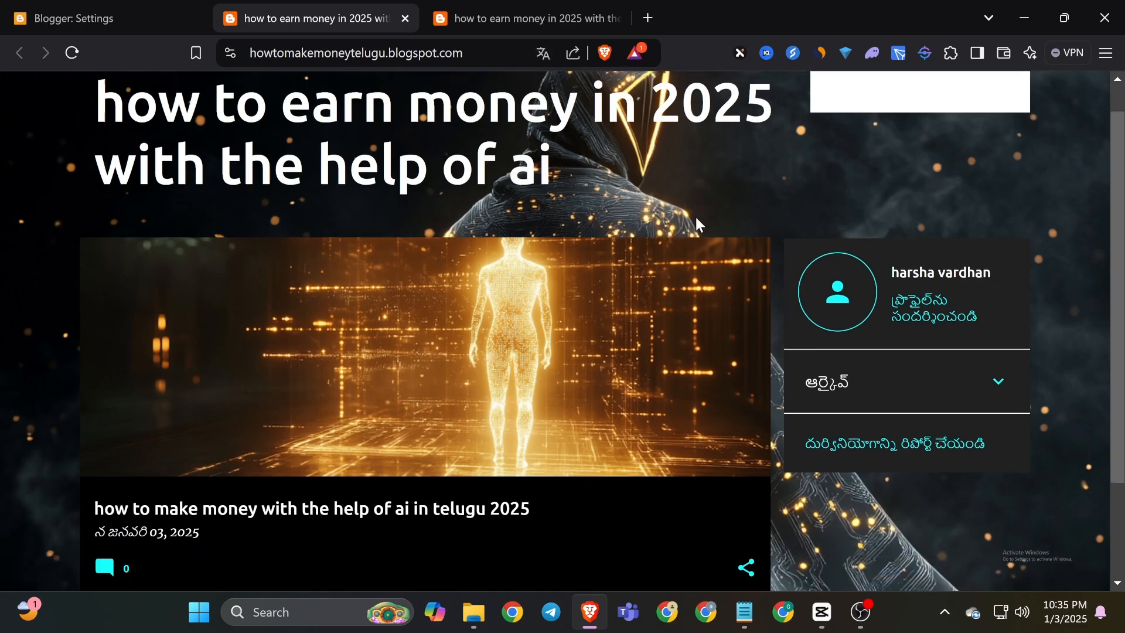
scroll(714, 252, "up", 3)
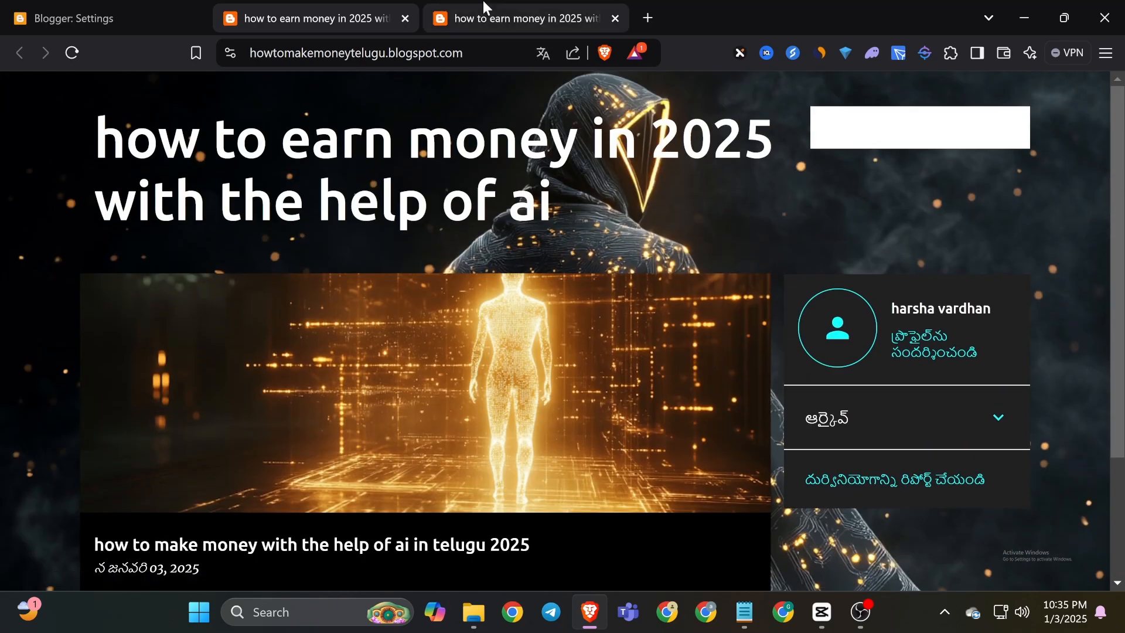
left_click(483, 7)
left_click(147, 17)
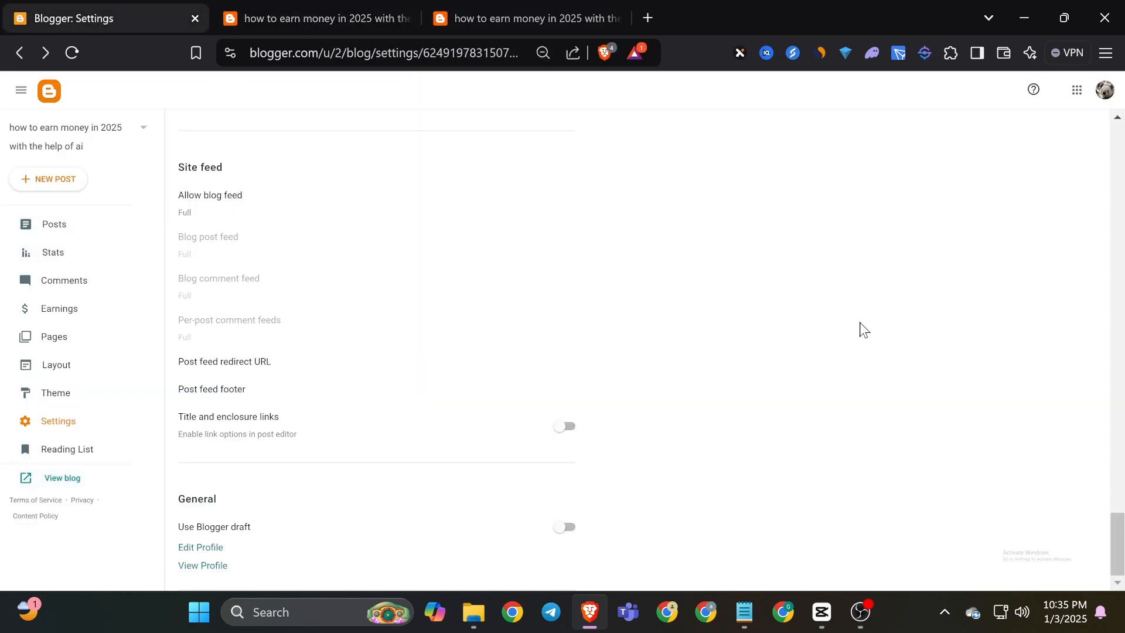
left_click(348, 21)
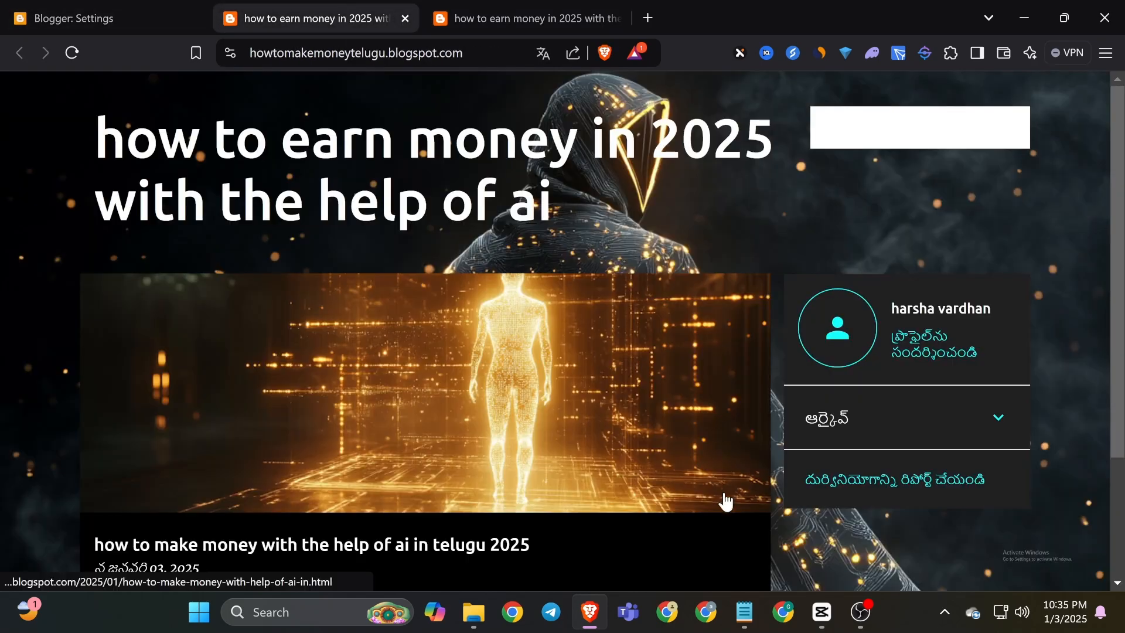
Switch to Notepad and select the entire text of Blogging.txt
left_click(745, 612)
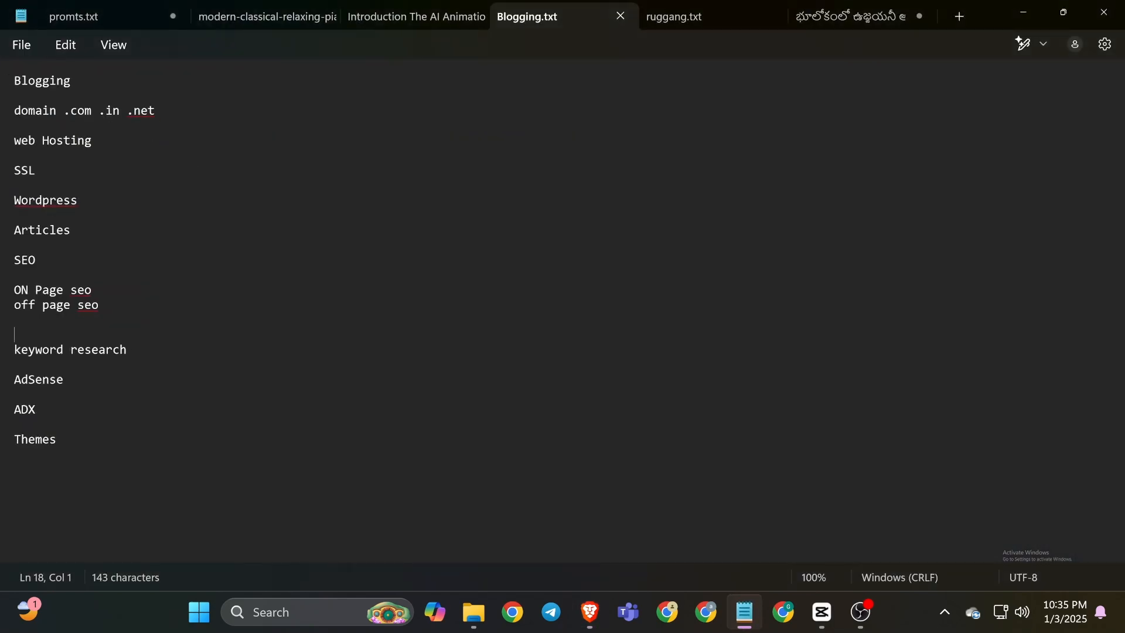
left_click(73, 81)
triple_click(53, 140)
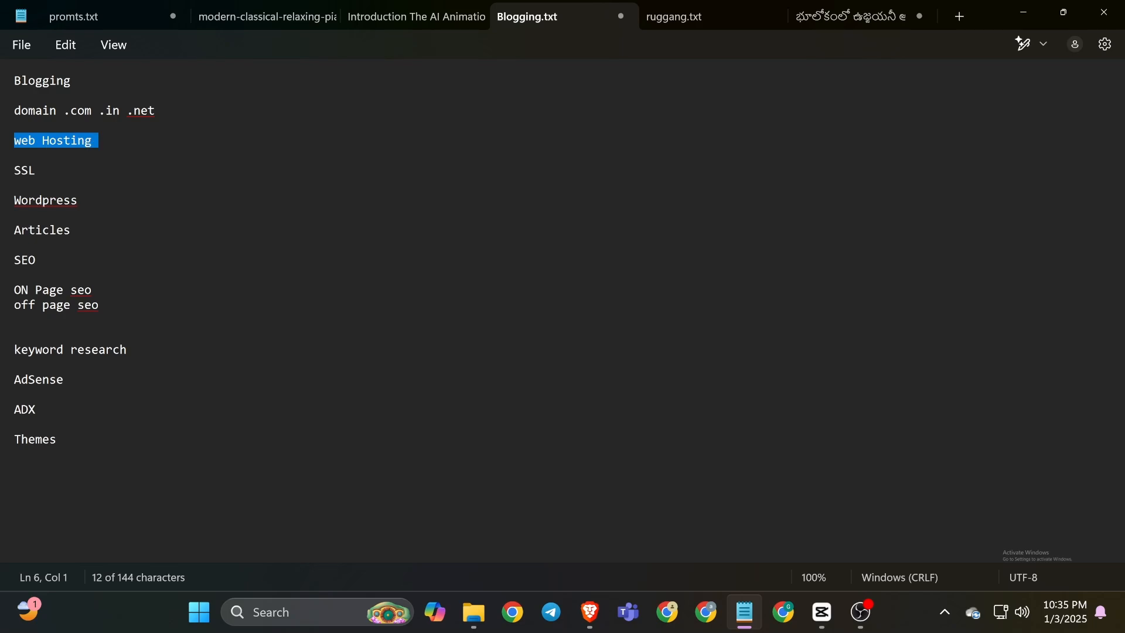
key("ctrl+a")
Switch back to the browser and start a new Blogger post titled "how to start the blogging in 2025 in telugu"
left_click(590, 612)
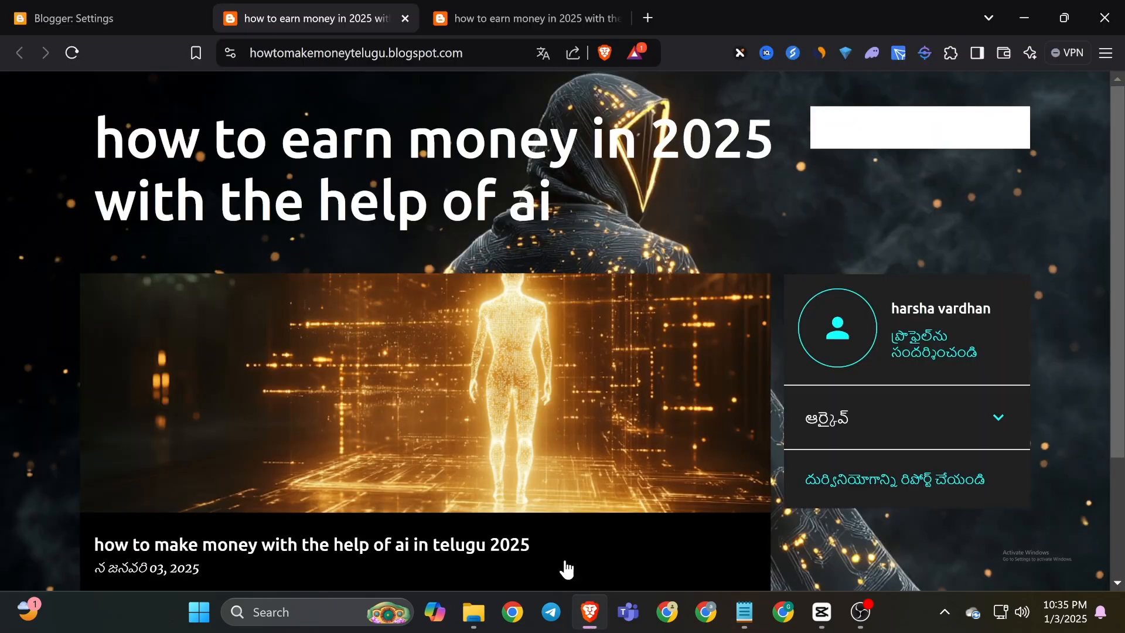
left_click(77, 4)
left_click(53, 180)
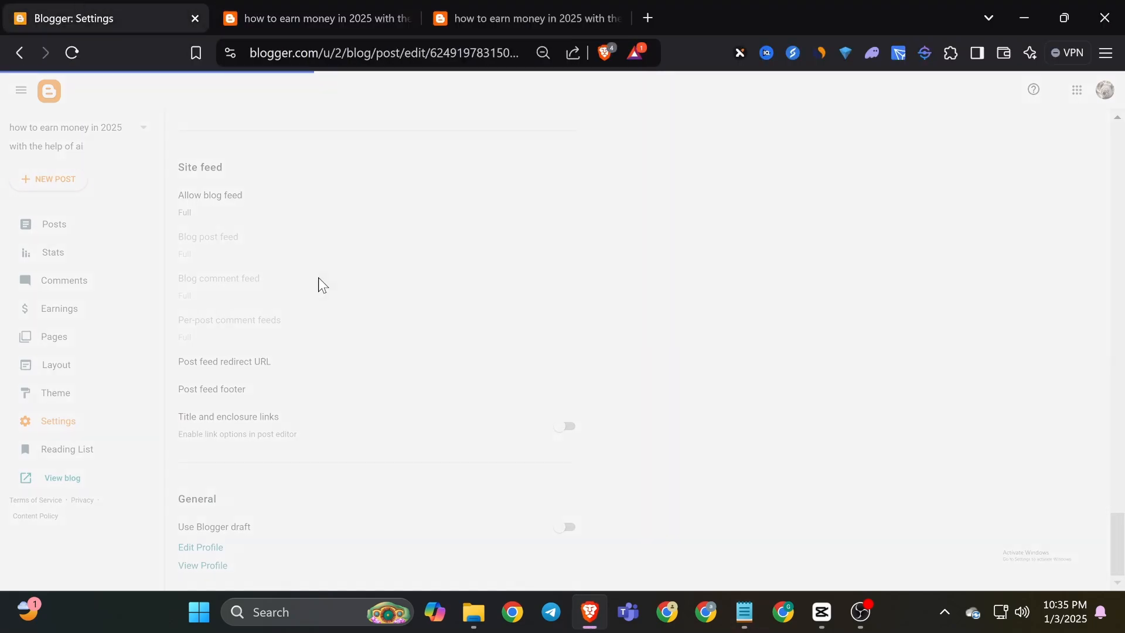
type("how t")
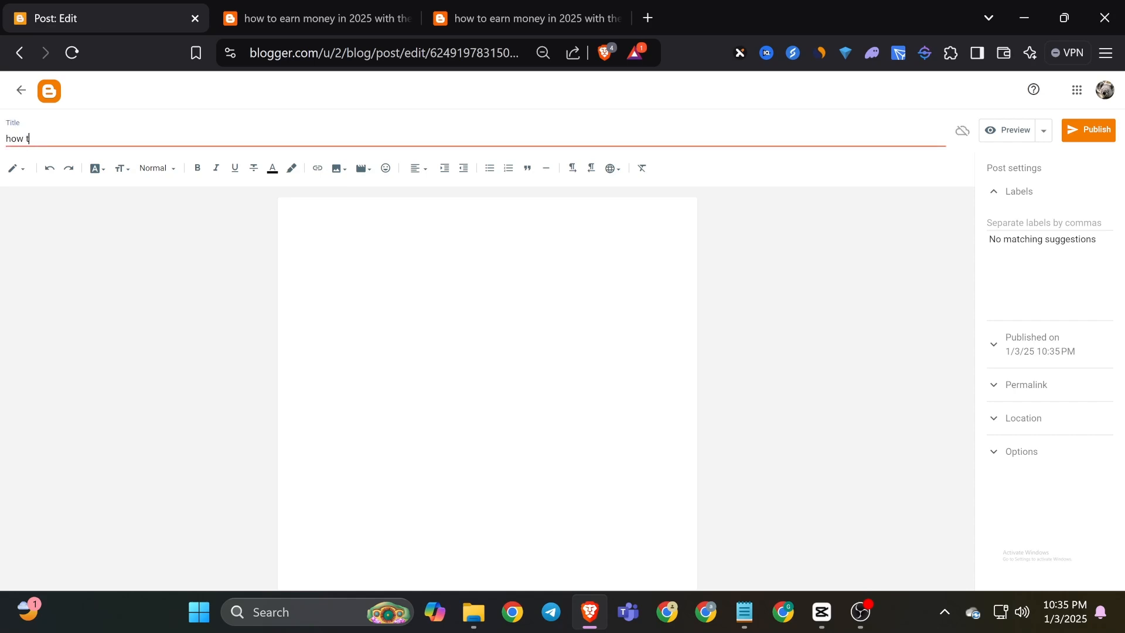
type("o start the blogging in 2025 in tel")
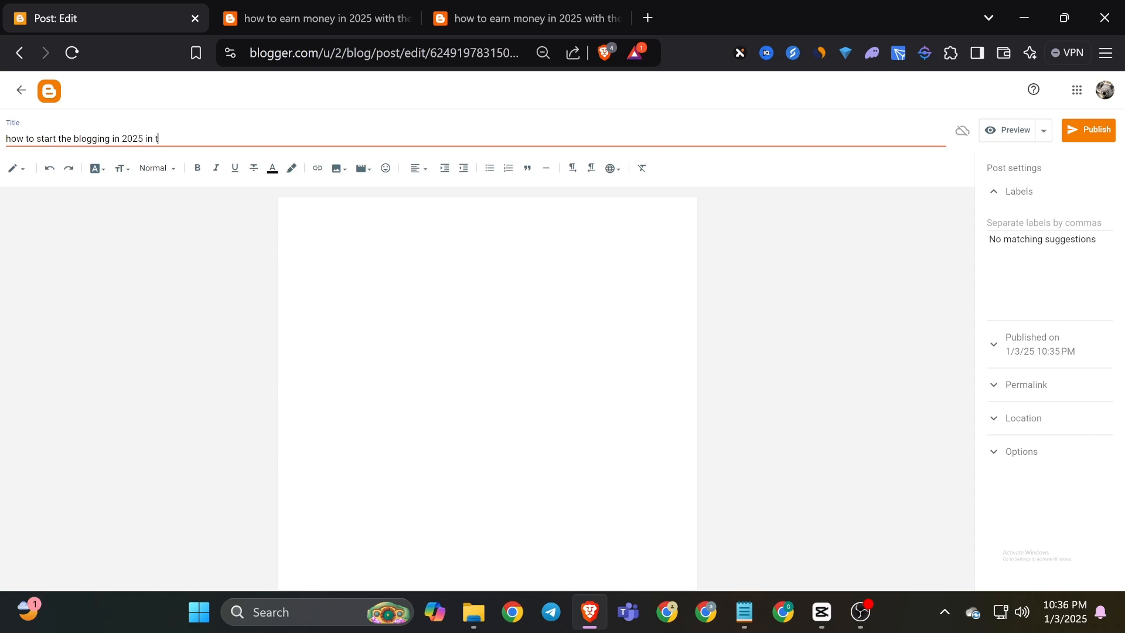
type("ugu")
left_click(289, 209)
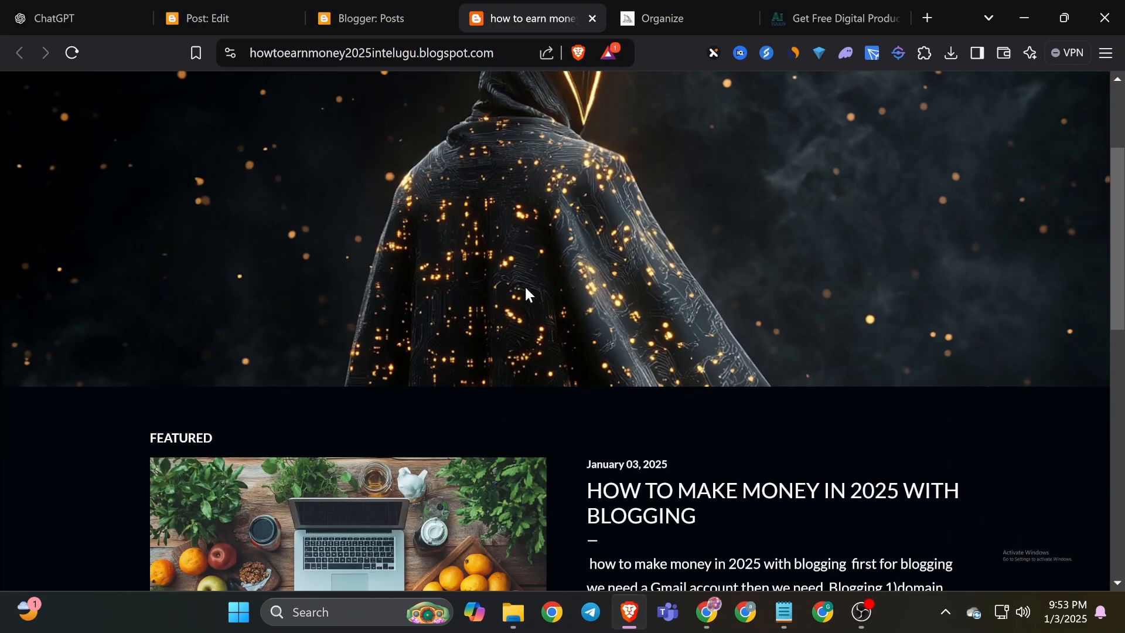
Open the featured post "How to make money in 2025 with blogging" on the other blog and examine its text and images
scroll(522, 293, "down", 5)
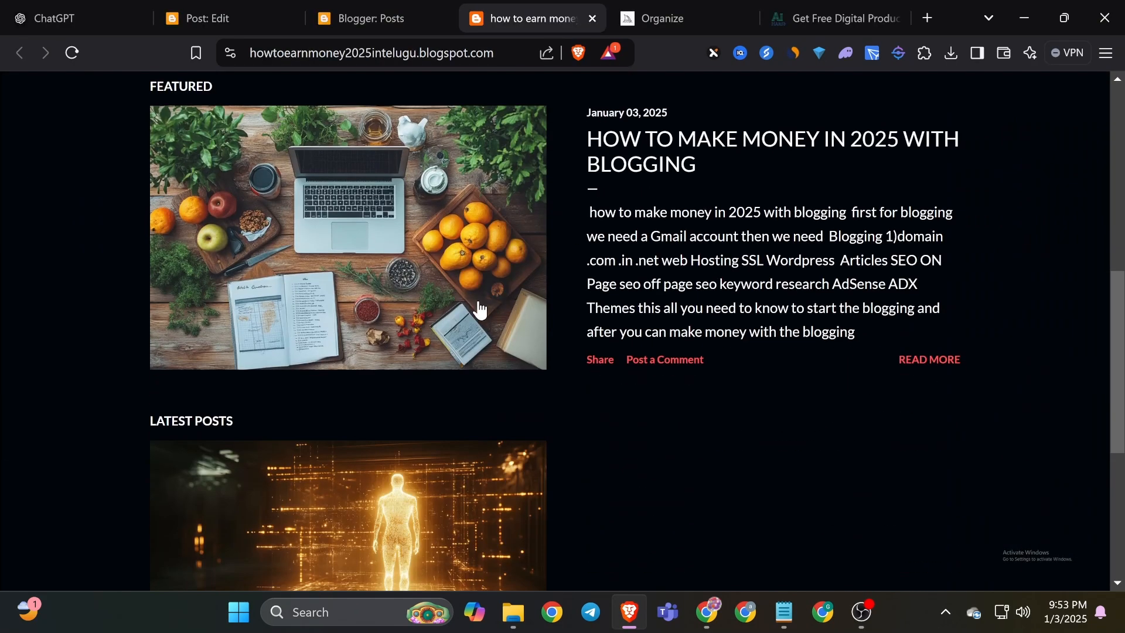
left_click(435, 301)
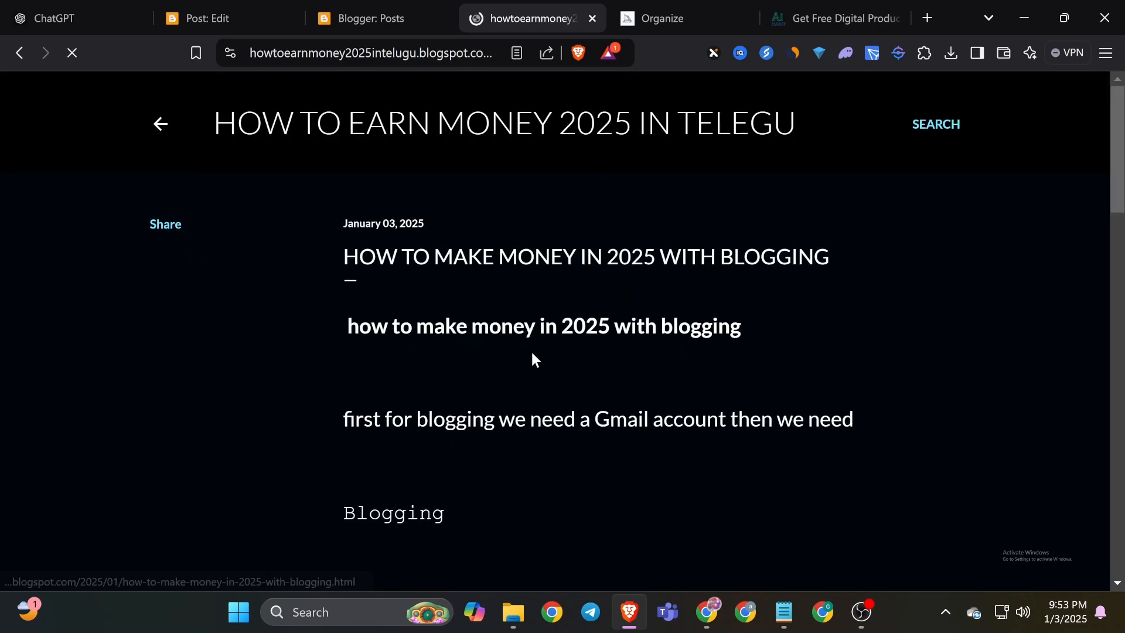
scroll(530, 359, "down", 9)
scroll(530, 361, "up", 3)
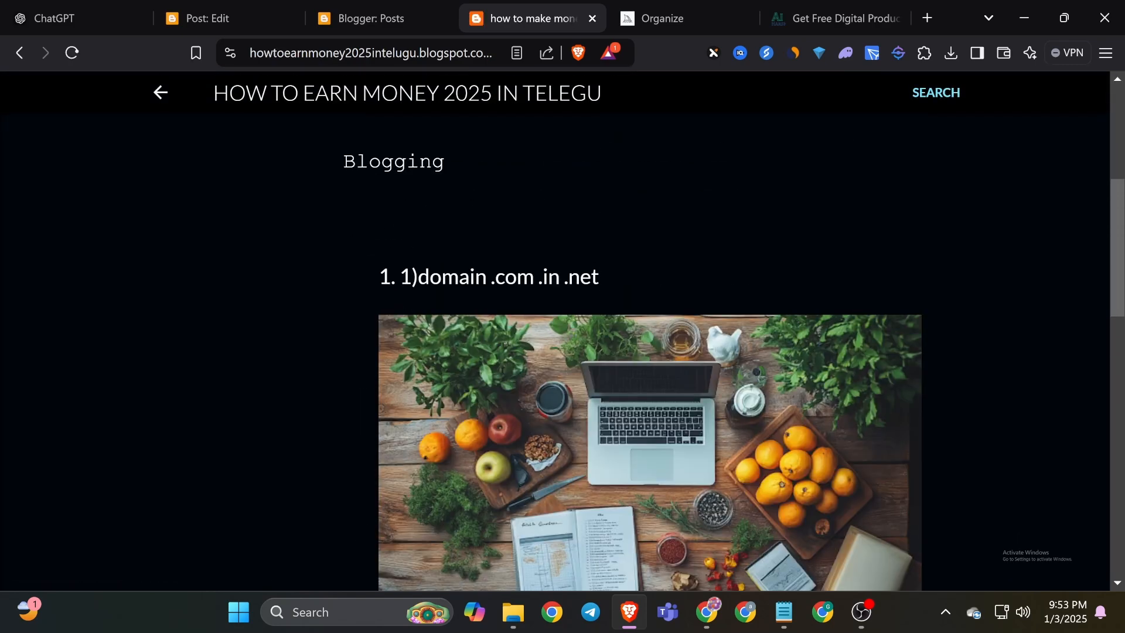
Read the post's numbered list of blogging topics, highlighting the items ON Page seo, off page seo and keyword research
scroll(410, 287, "down", 5)
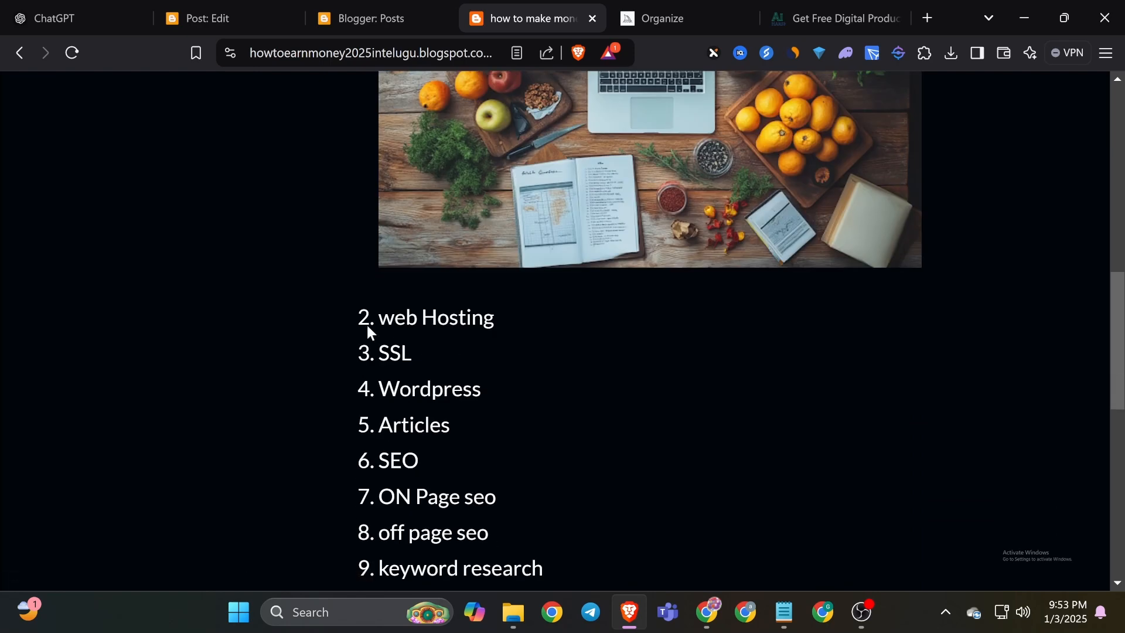
scroll(417, 359, "down", 3)
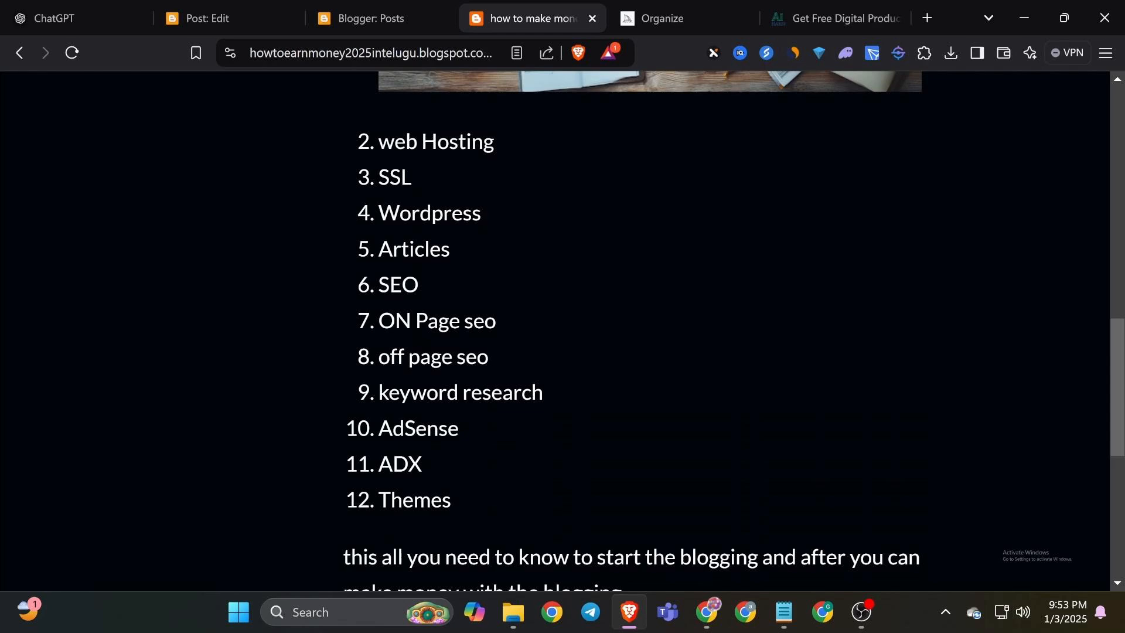
left_click_drag(396, 321, 574, 324)
left_click_drag(379, 356, 501, 369)
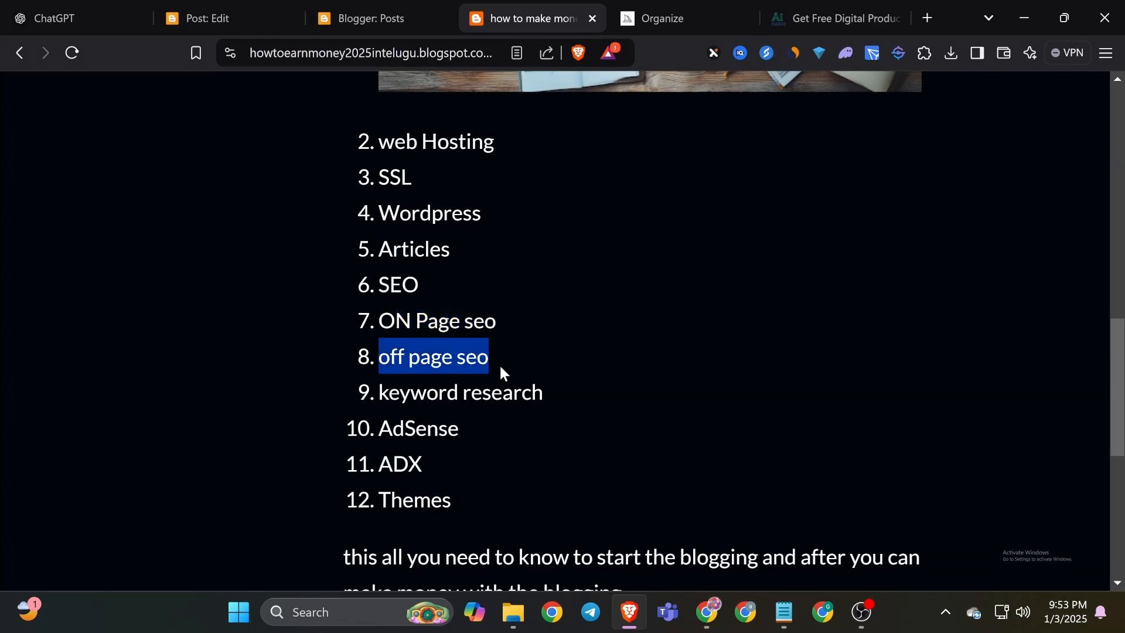
left_click_drag(388, 404, 548, 406)
left_click(548, 406)
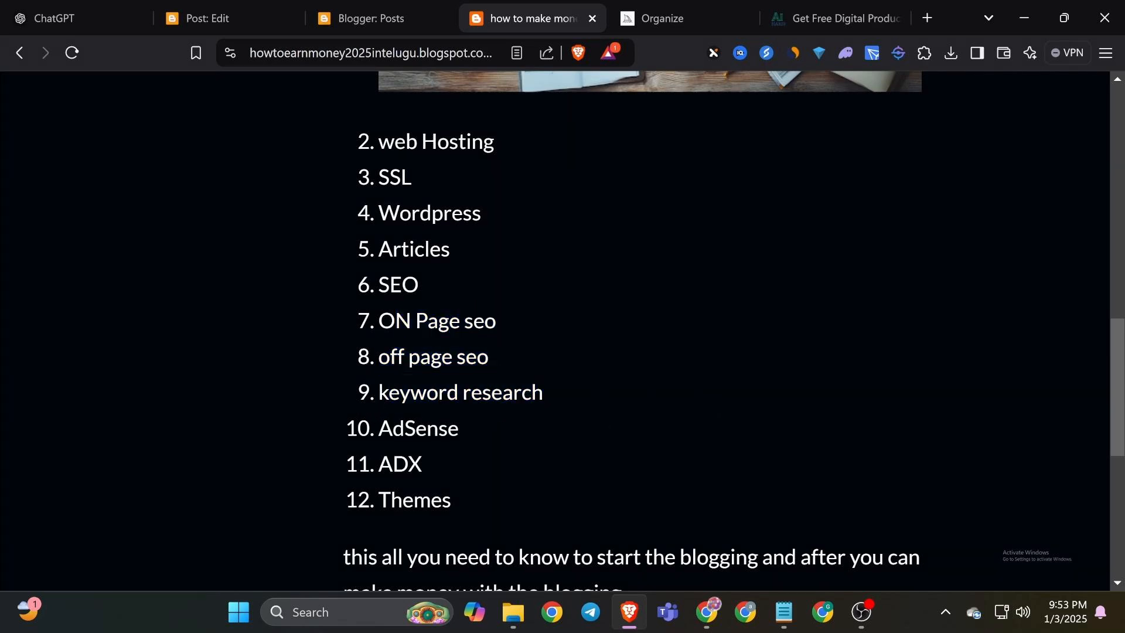
left_click_drag(371, 392, 544, 394)
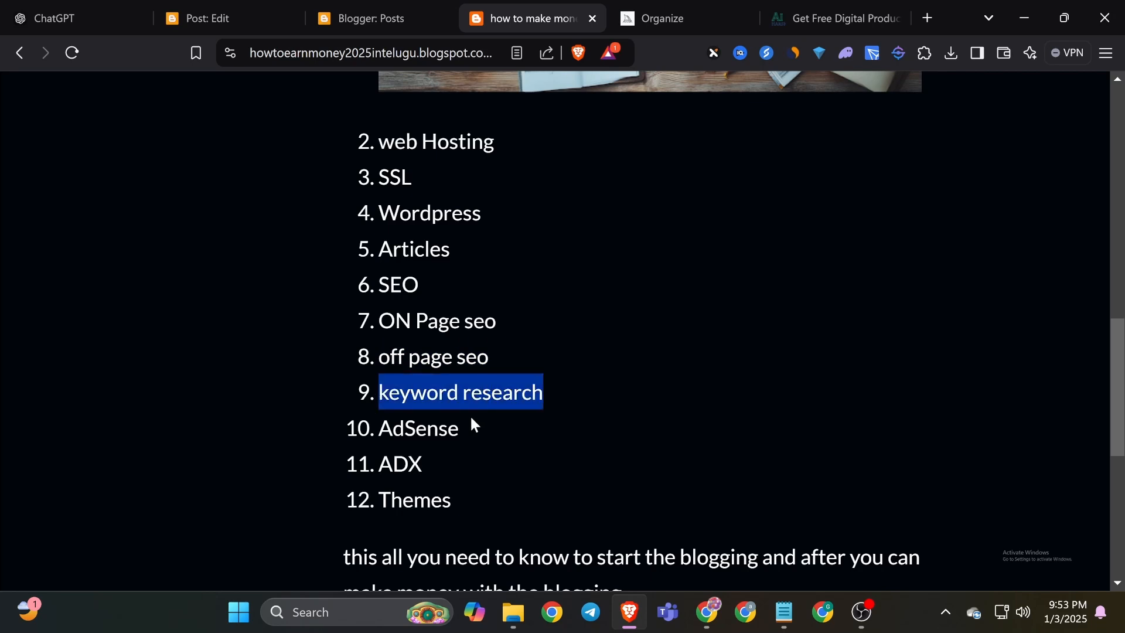
Highlight the AdSense, ADX and Themes items in the post's list and review the whole list again
scroll(472, 423, "down", 1)
left_click_drag(380, 341, 459, 342)
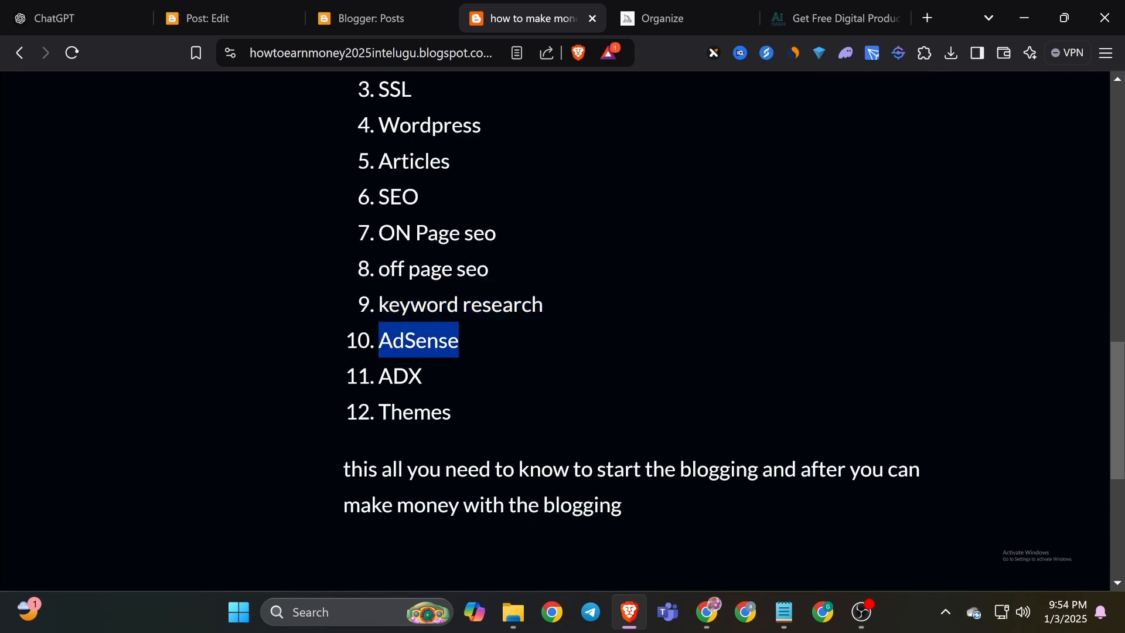
left_click_drag(380, 376, 427, 377)
left_click_drag(391, 412, 543, 413)
scroll(543, 413, "up", 1)
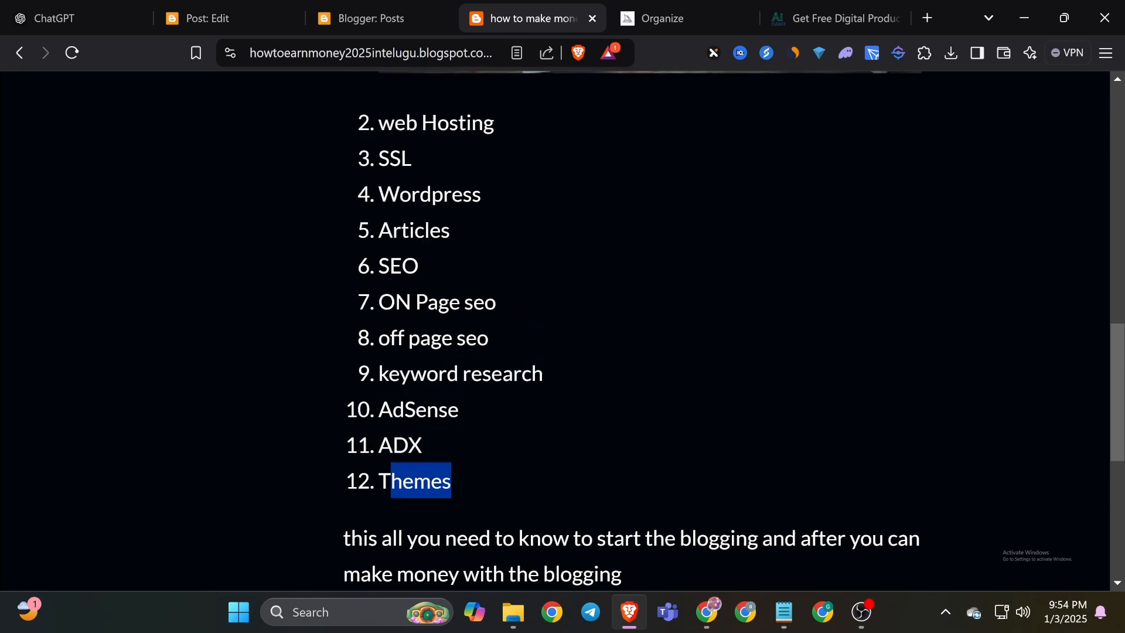
scroll(563, 328, "up", 1)
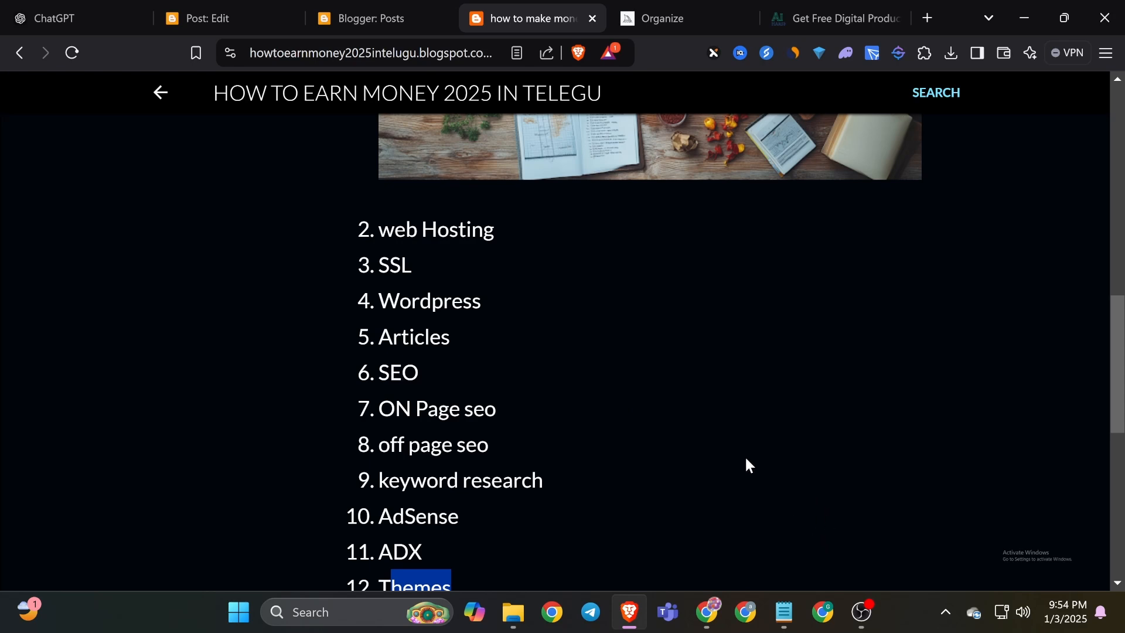
scroll(746, 460, "down", 3)
scroll(733, 471, "up", 1)
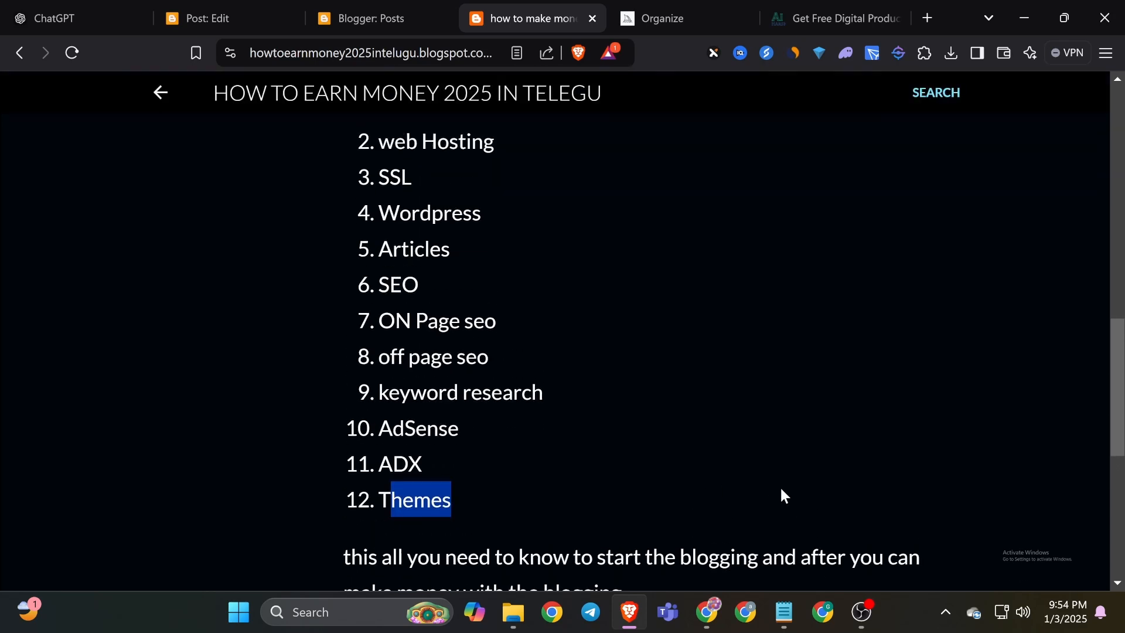